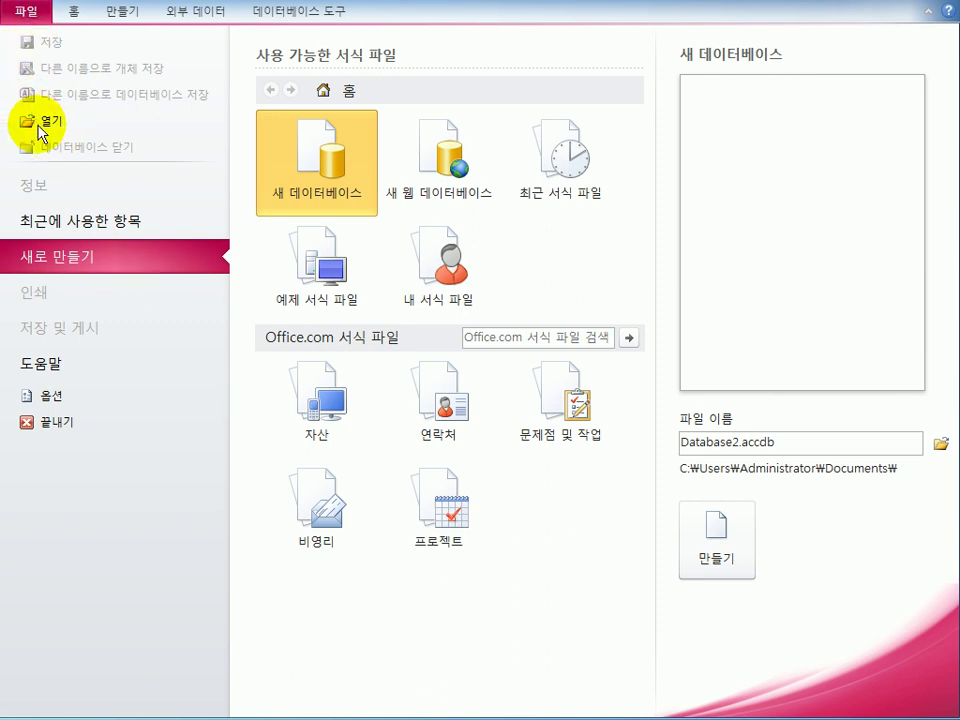
# Open the database 출제유형1.accdb from the folder 컴활1급 > 데이터베이스 > 이론 > 1.DB구축 > Section01 on the C: drive.
pyautogui.click(72, 131)
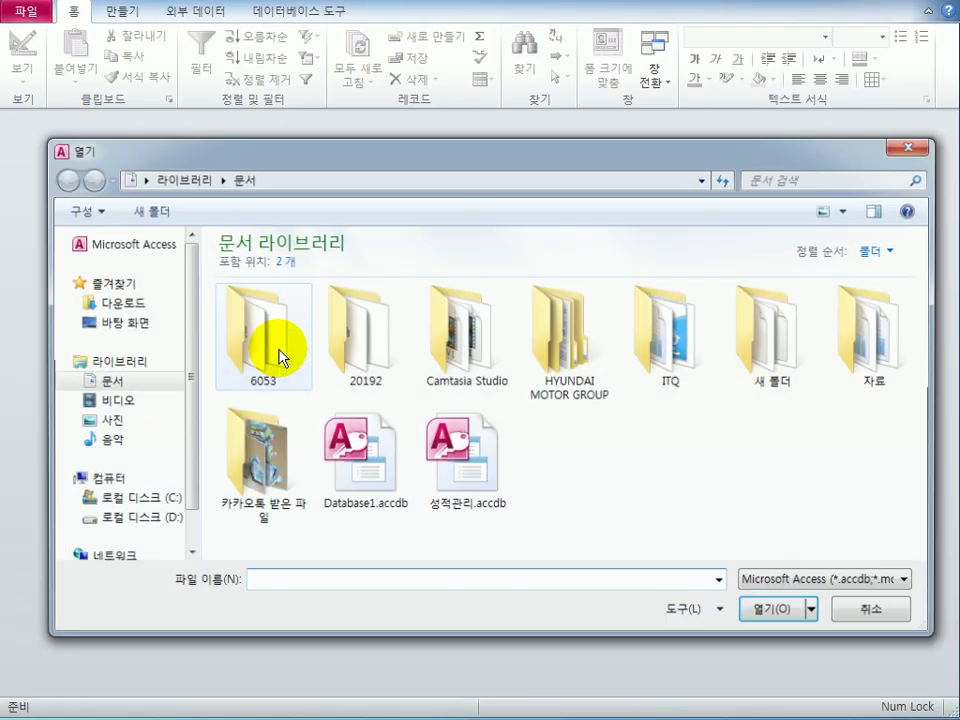
pyautogui.click(148, 500)
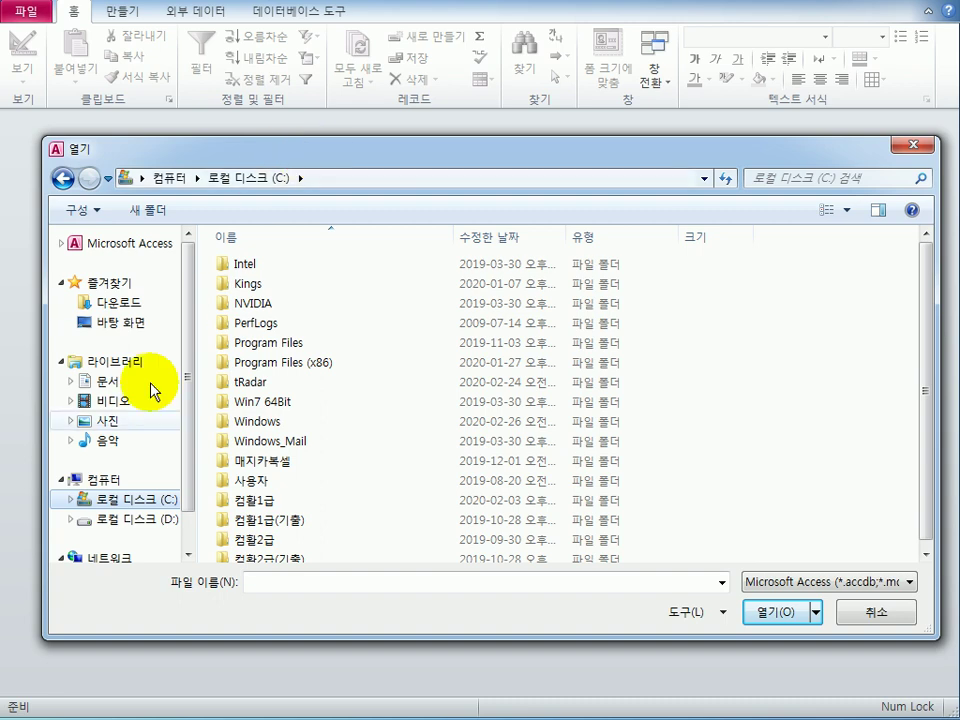
pyautogui.doubleClick(244, 500)
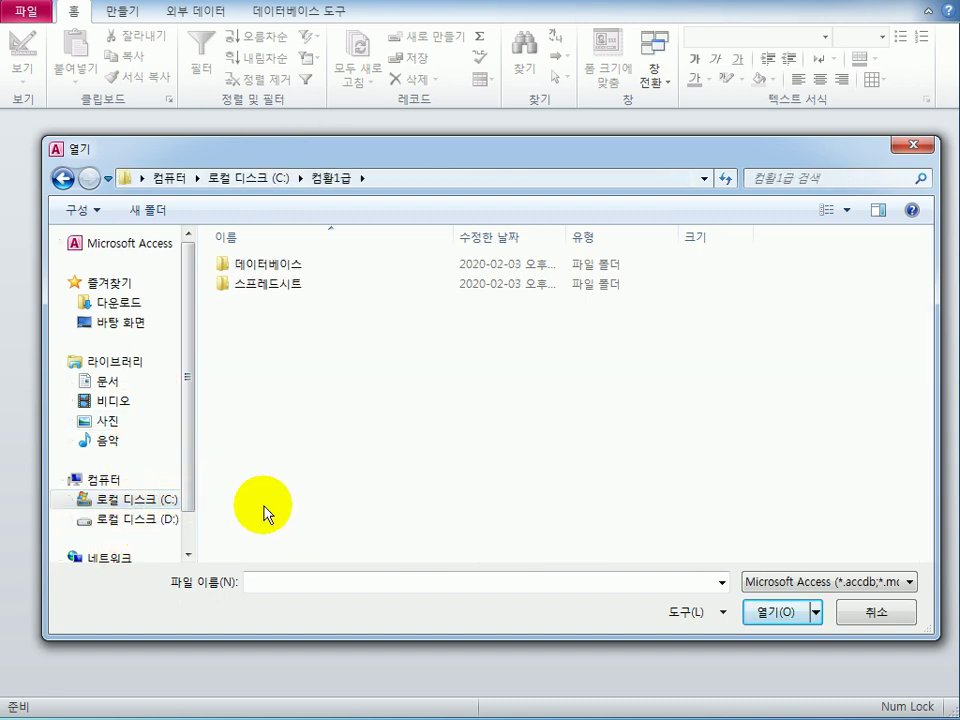
pyautogui.doubleClick(252, 264)
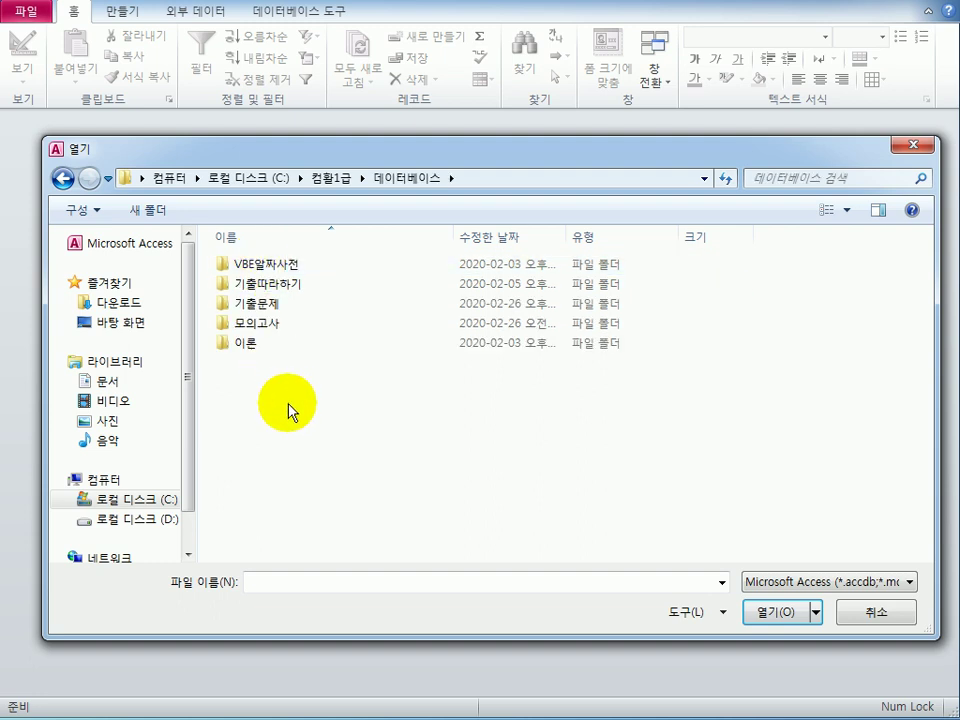
pyautogui.doubleClick(266, 345)
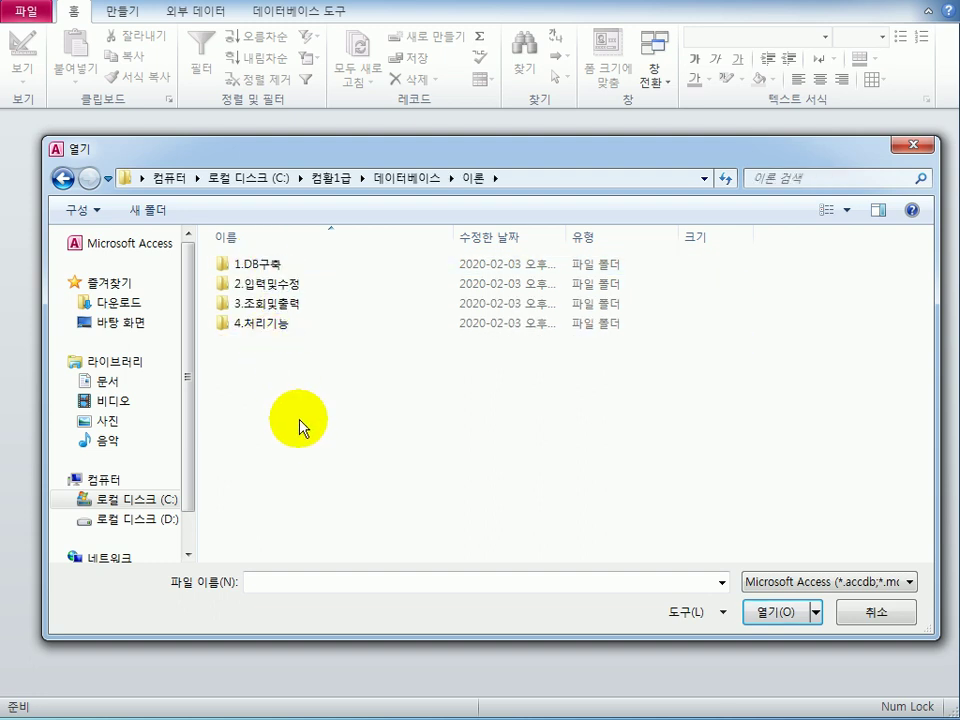
pyautogui.click(294, 271)
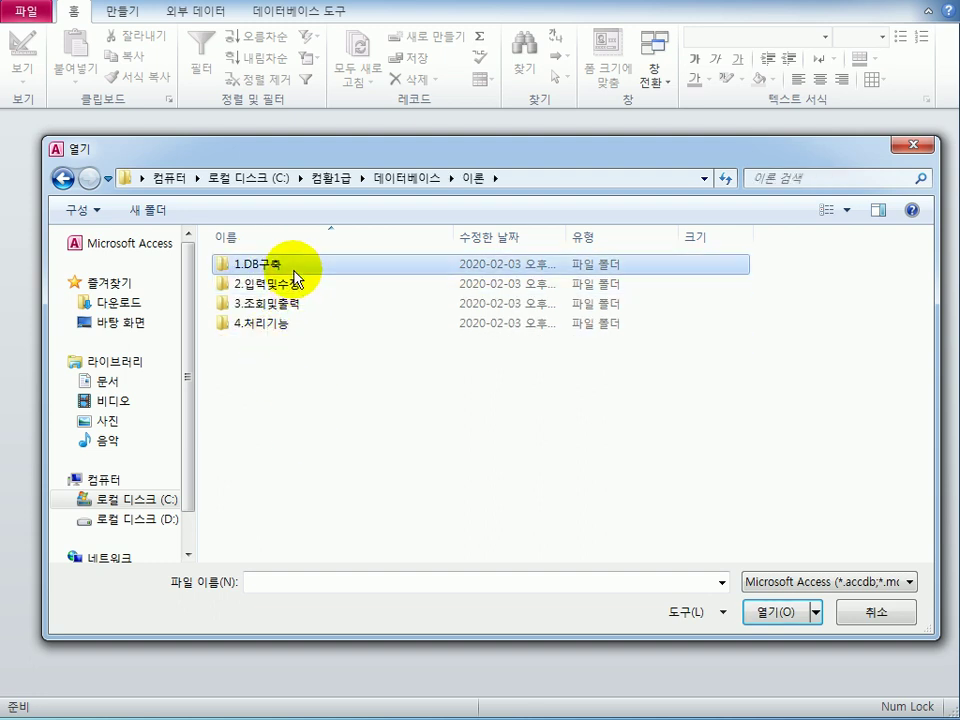
pyautogui.doubleClick(296, 270)
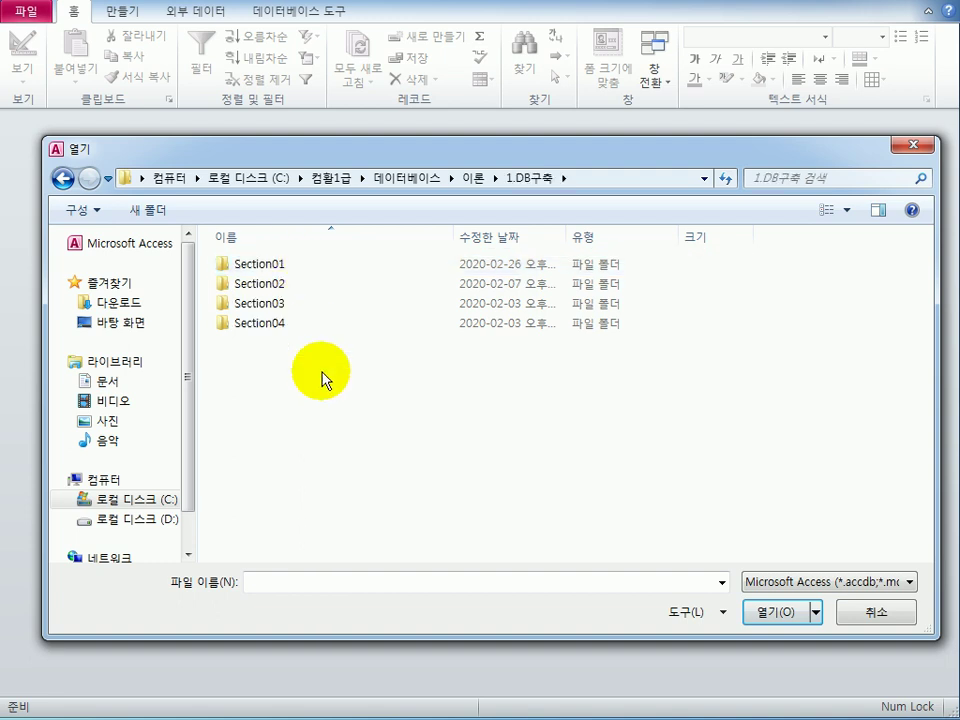
pyautogui.click(280, 266)
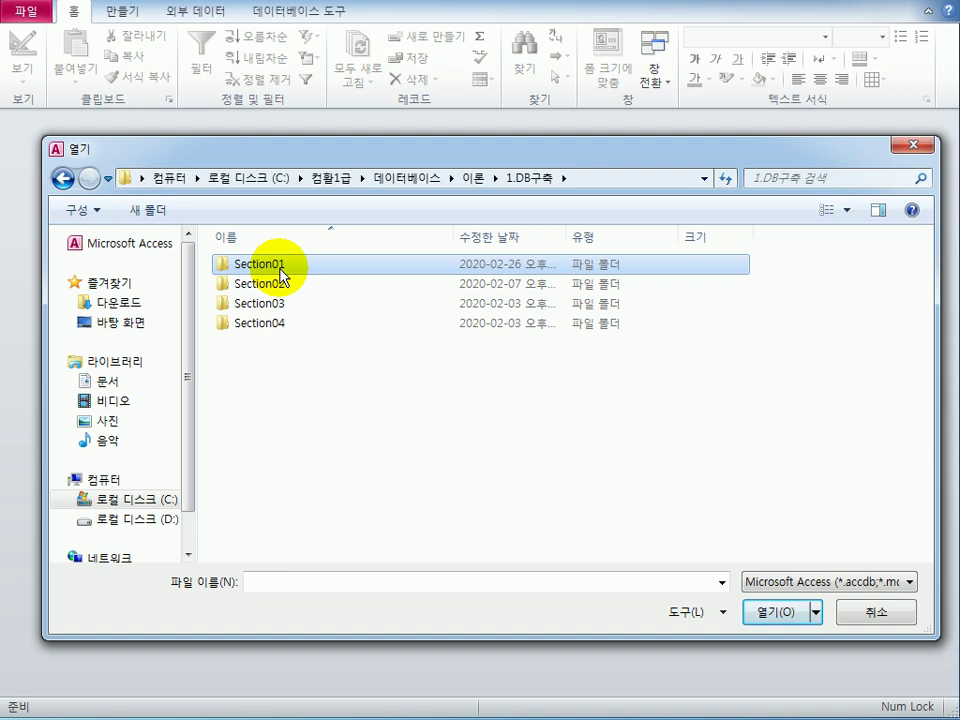
pyautogui.doubleClick(282, 271)
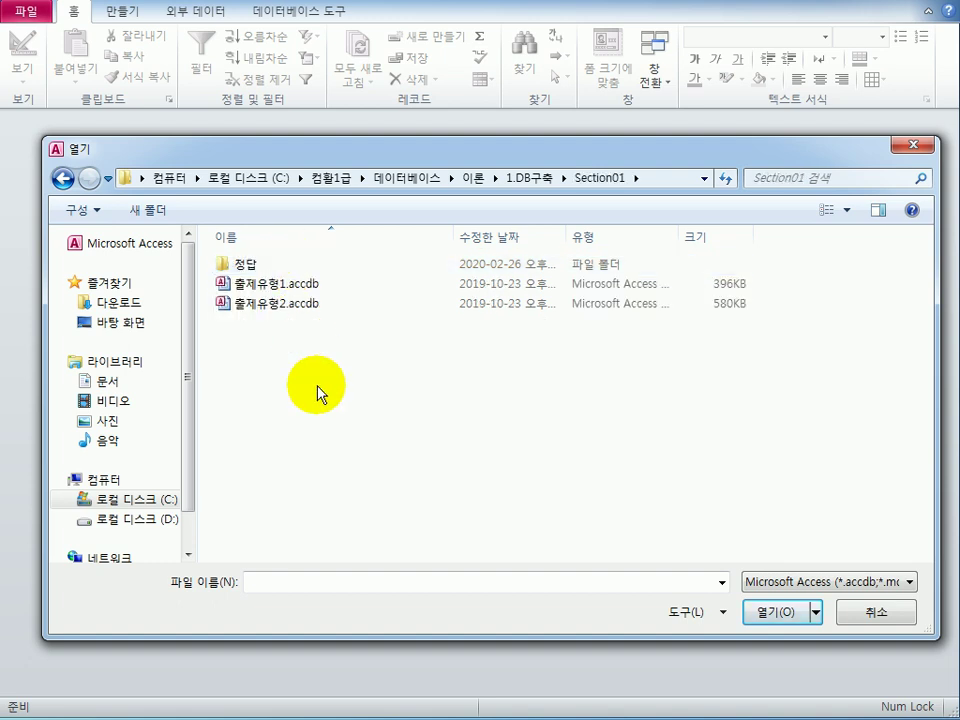
pyautogui.click(281, 287)
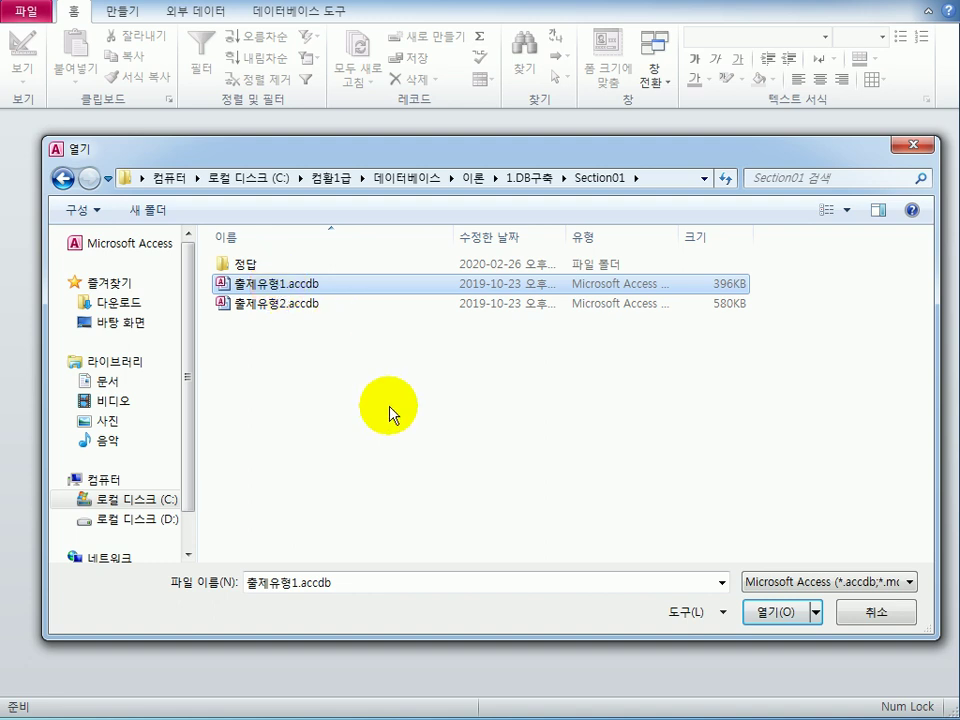
pyautogui.click(758, 612)
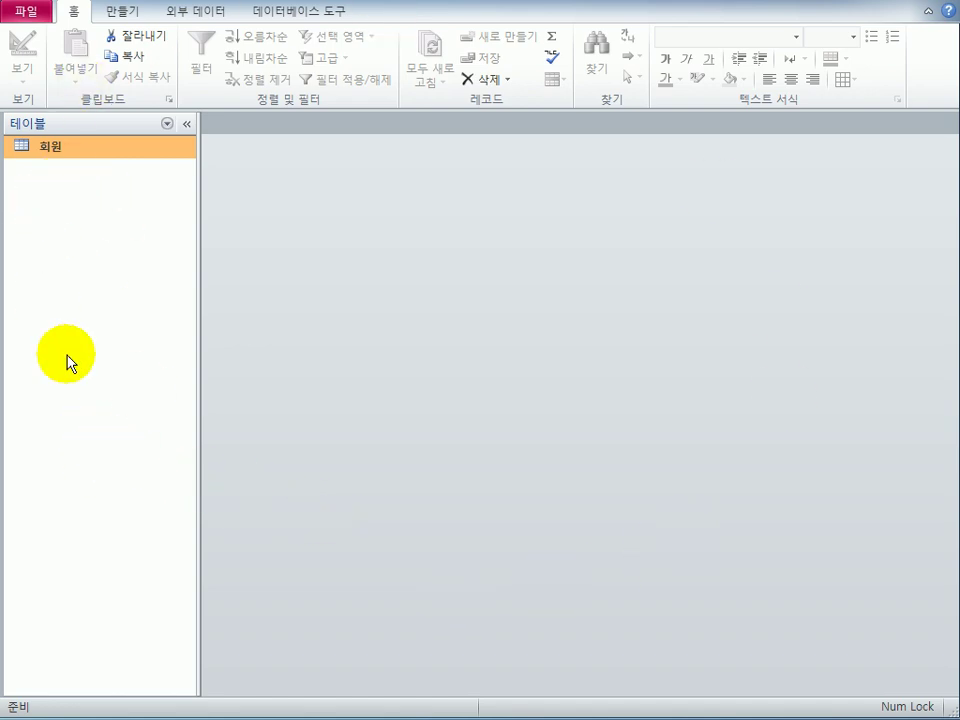
# List all Access objects in the navigation pane and open the 회원 table in Datasheet view.
pyautogui.click(168, 124)
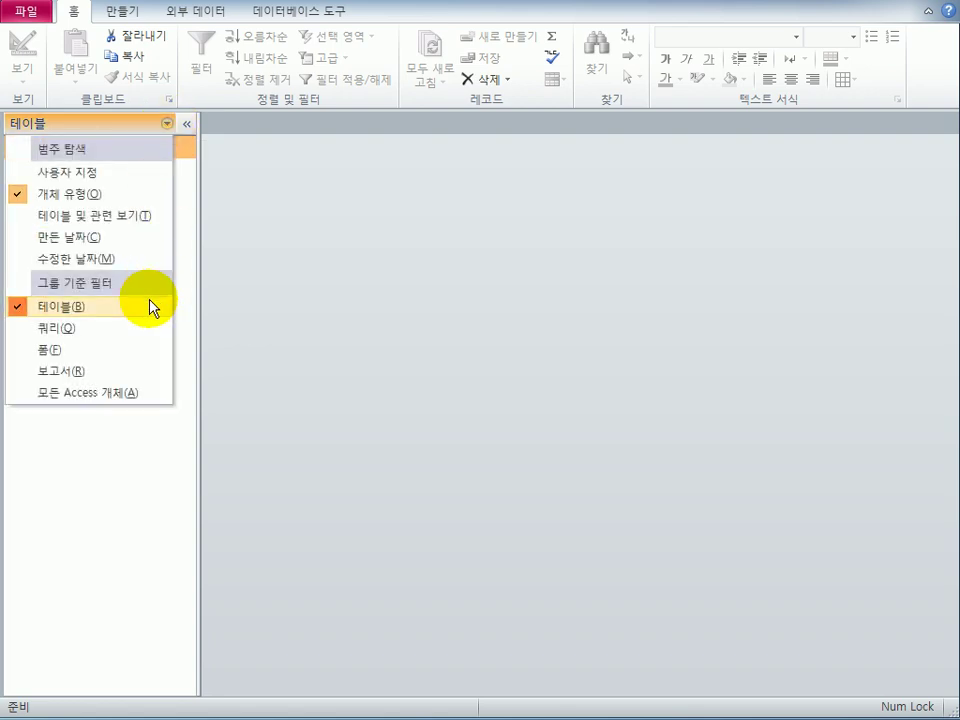
pyautogui.click(120, 397)
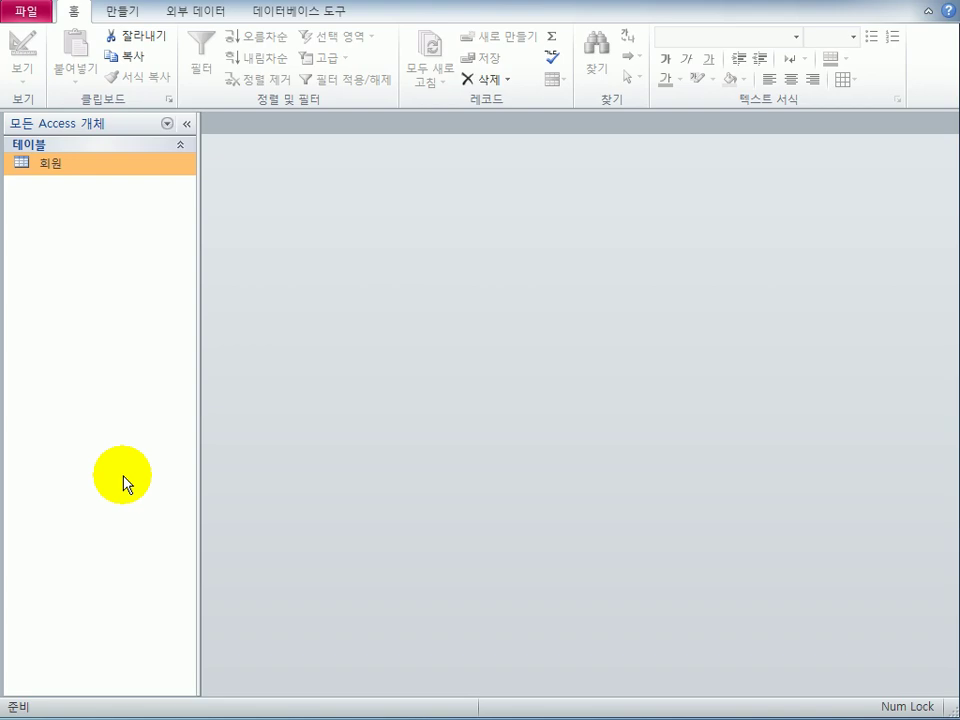
pyautogui.doubleClick(111, 170)
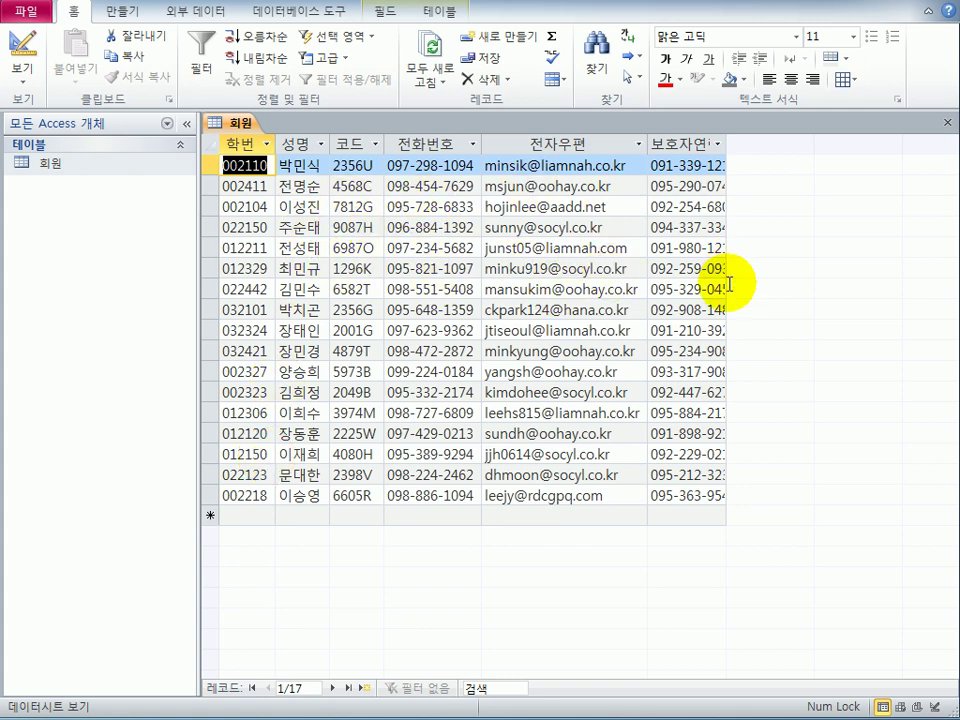
# Widen the 보호자연락처 column to fit its contents and switch the 회원 table to Design view.
pyautogui.moveTo(726, 140); pyautogui.dragTo(785, 141)
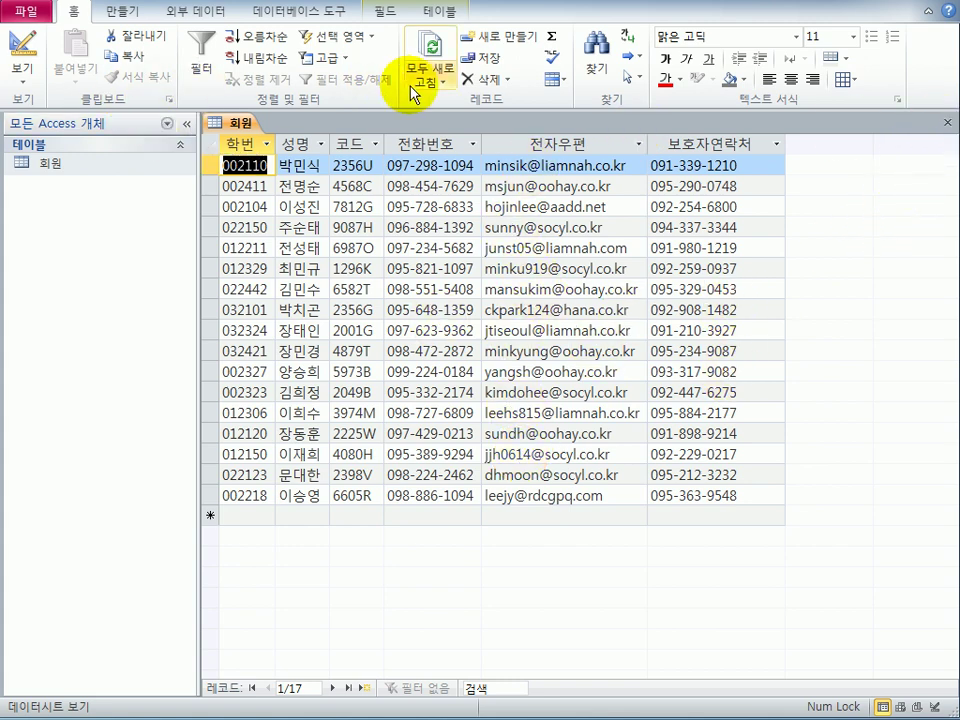
pyautogui.click(22, 80)
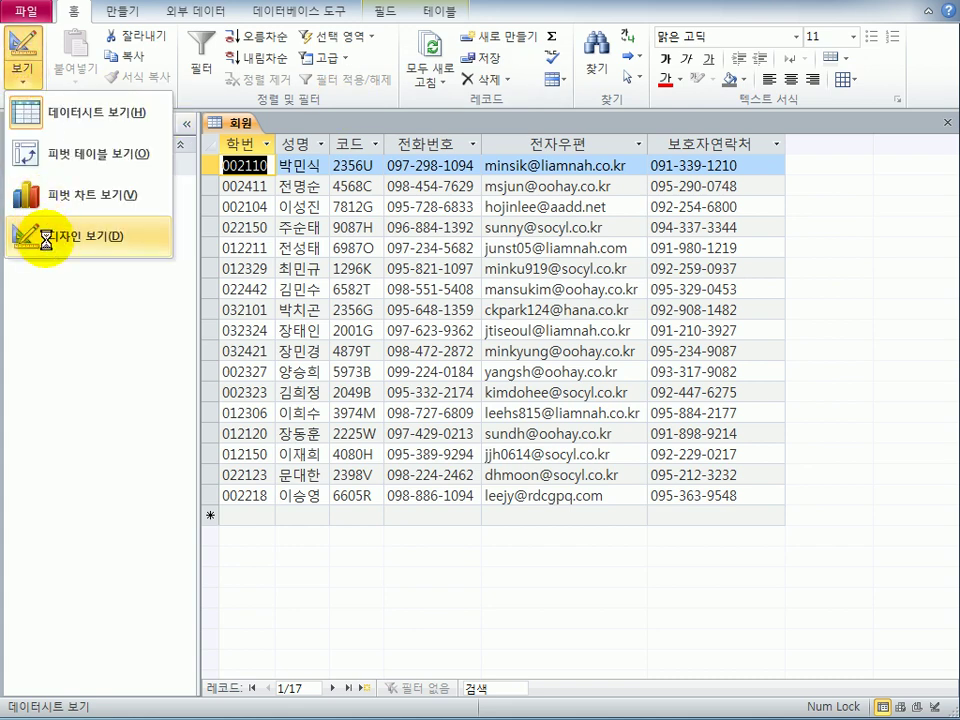
pyautogui.click(45, 237)
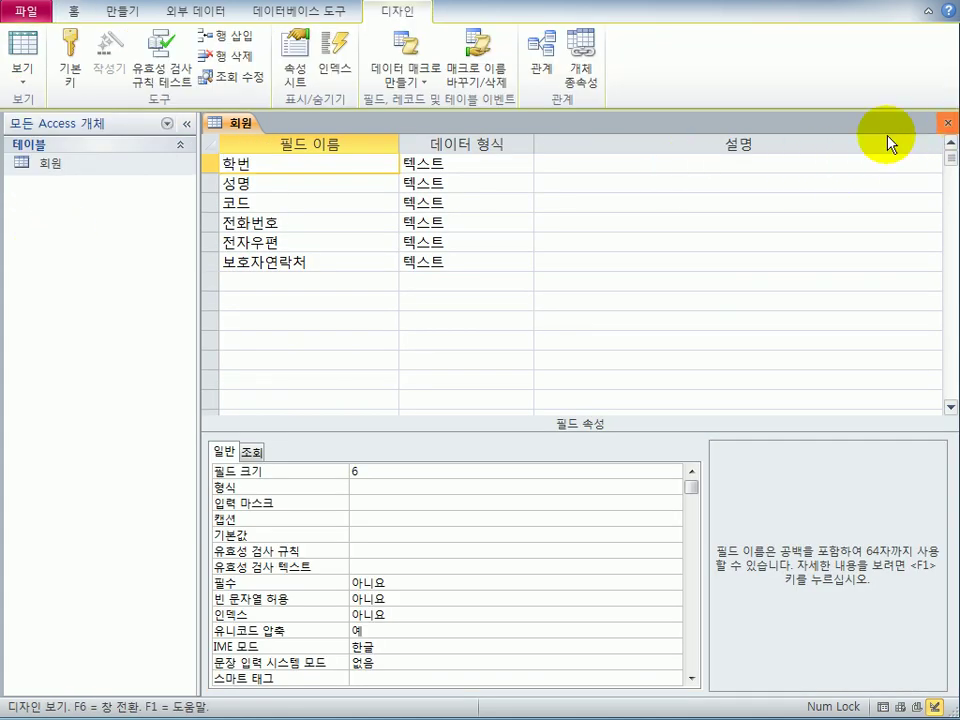
# Close the 회원 table and reopen it directly in Design view from the navigation pane.
pyautogui.click(946, 122)
pyautogui.click(216, 496)
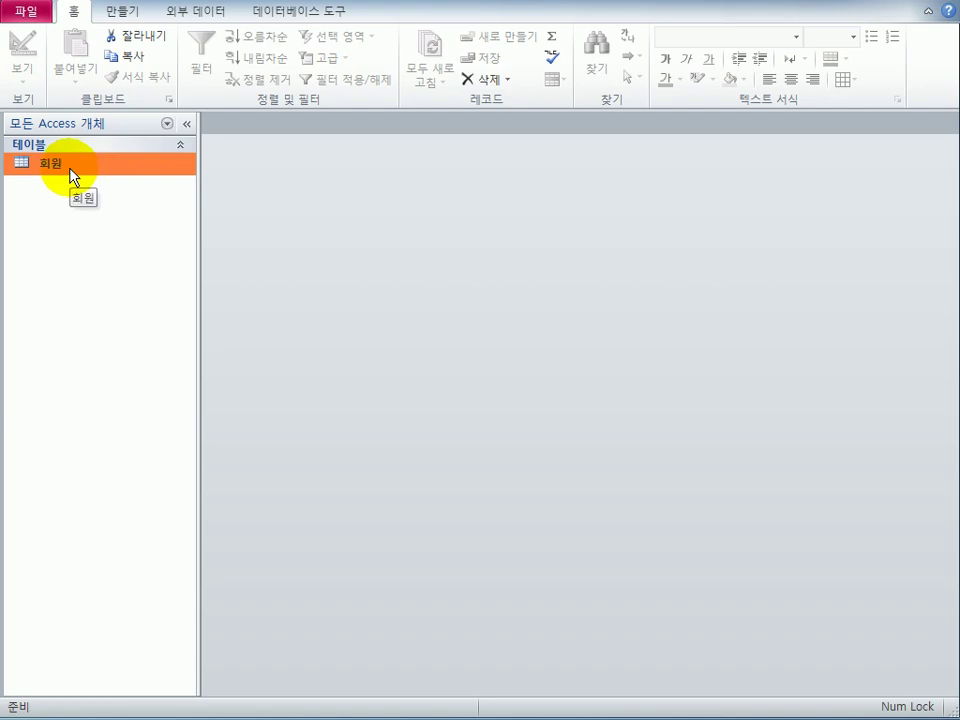
pyautogui.rightClick(71, 172)
pyautogui.click(157, 201)
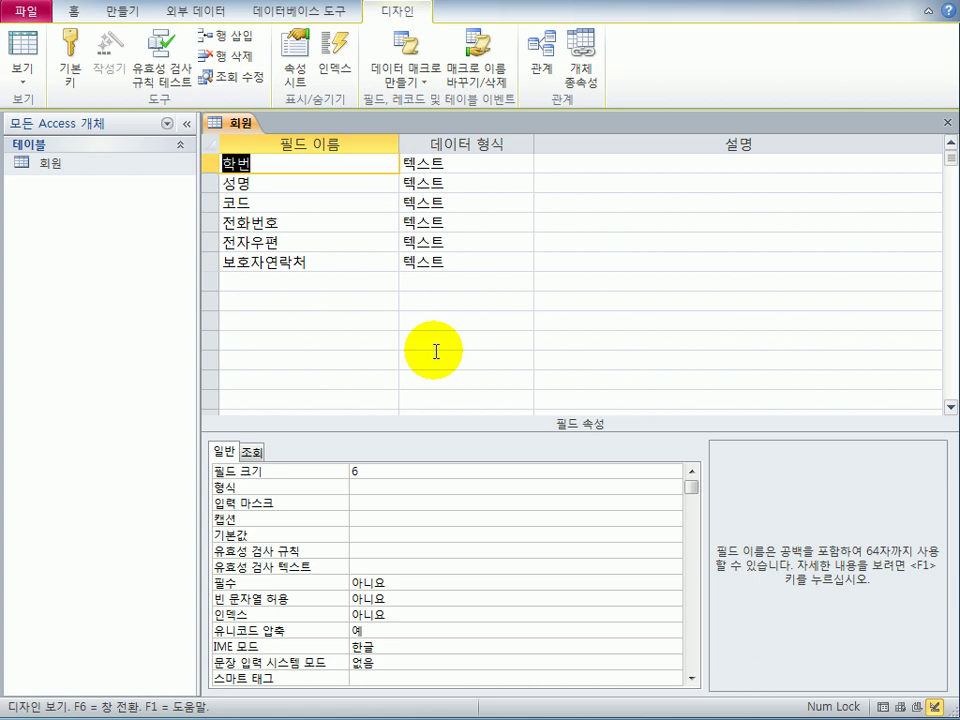
# Set the 학번 and 전화번호 fields together as the primary key of the 회원 table.
pyautogui.click(210, 162)
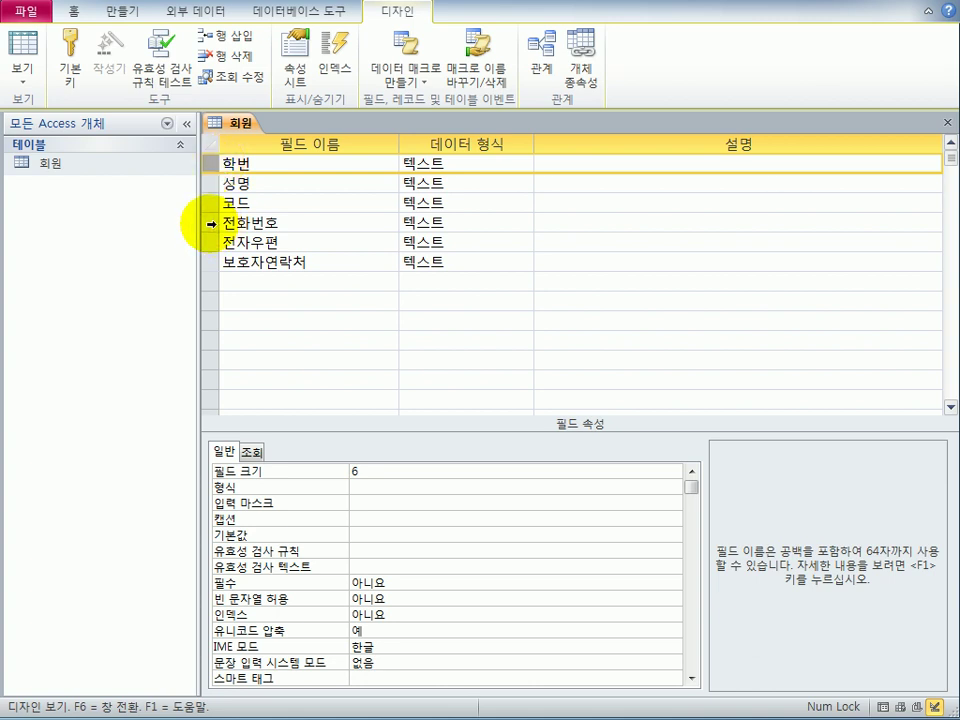
pyautogui.click(210, 223)
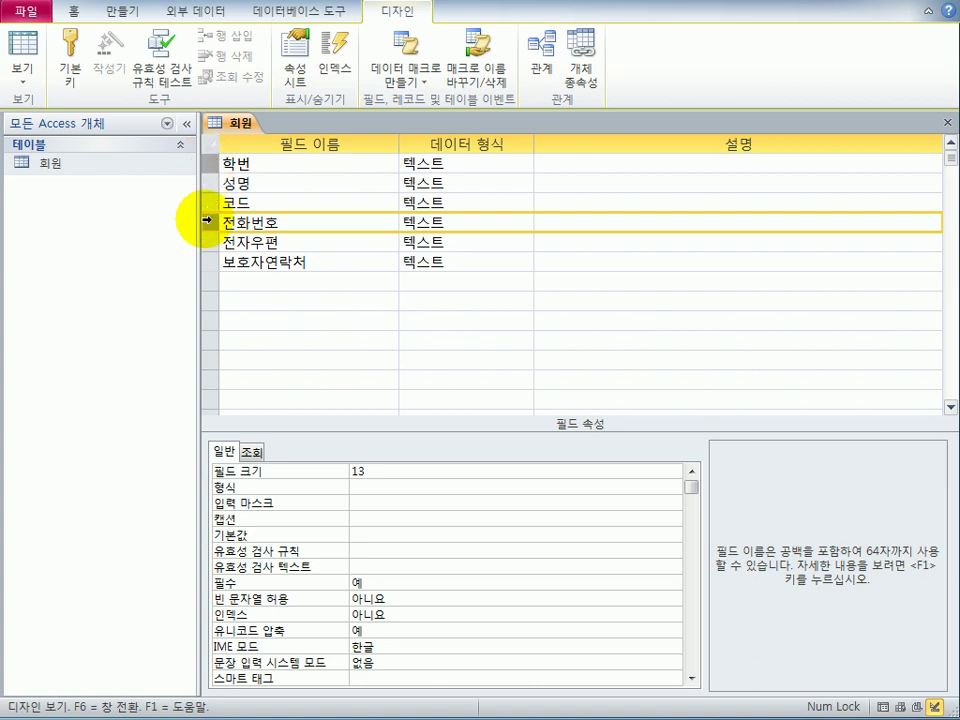
pyautogui.click(66, 84)
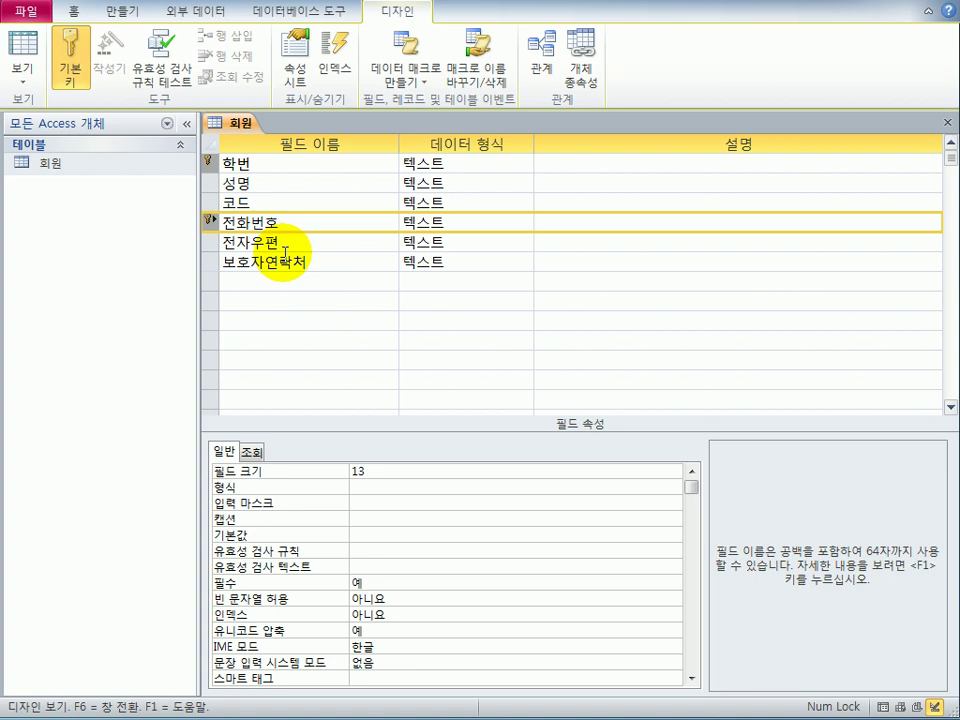
# Set the input mask of the 코드 field to 0000>L.
pyautogui.click(281, 200)
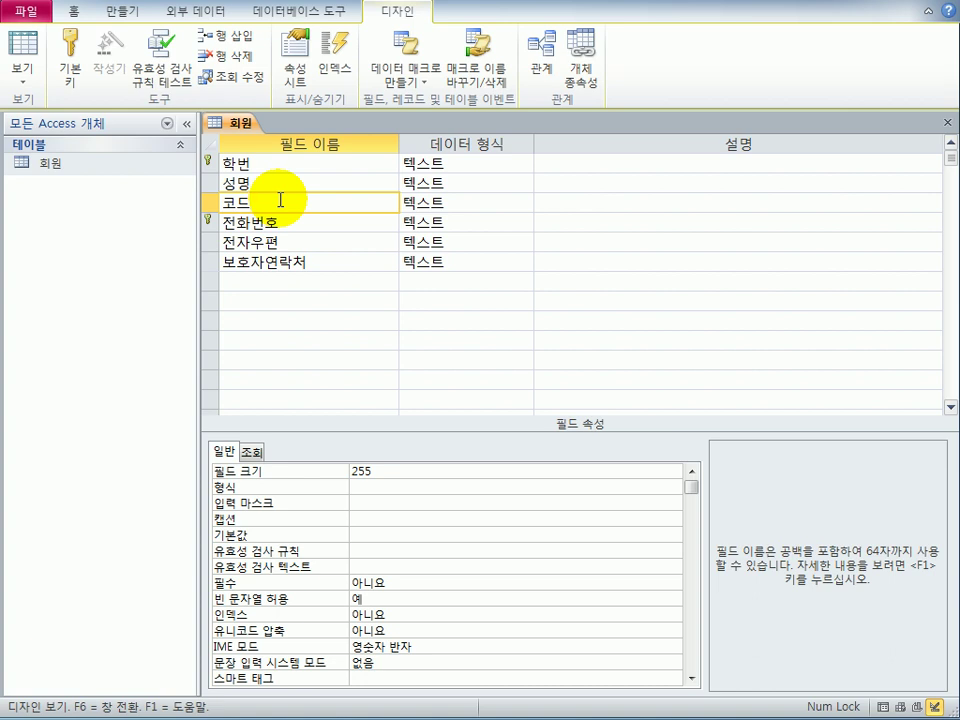
pyautogui.click(367, 502)
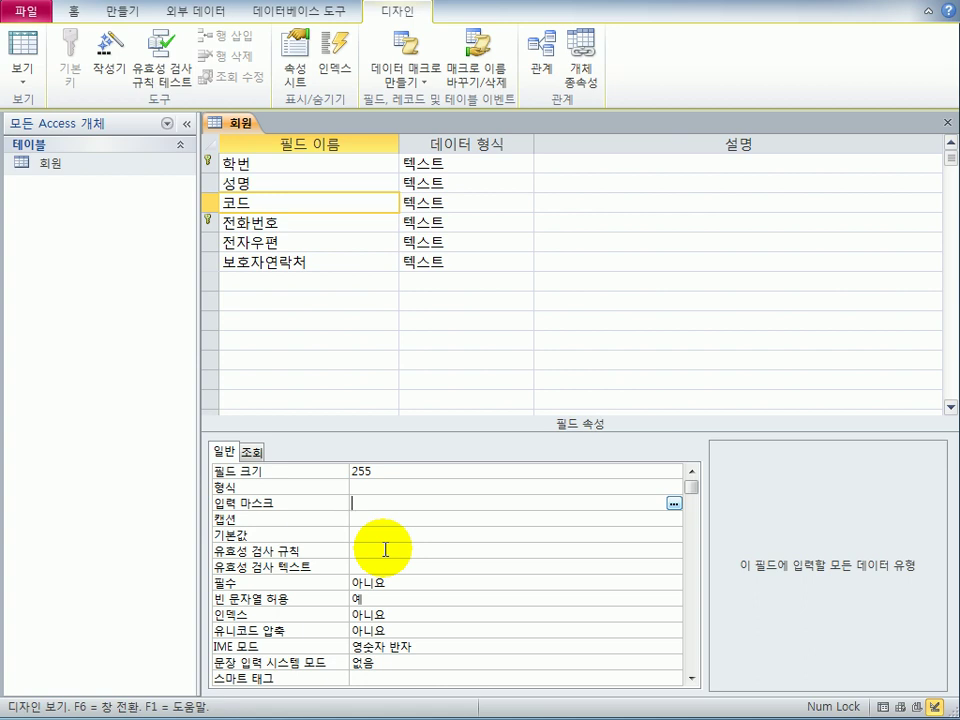
pyautogui.write('0000')
pyautogui.write('>')
pyautogui.write('L')
pyautogui.click(398, 517)
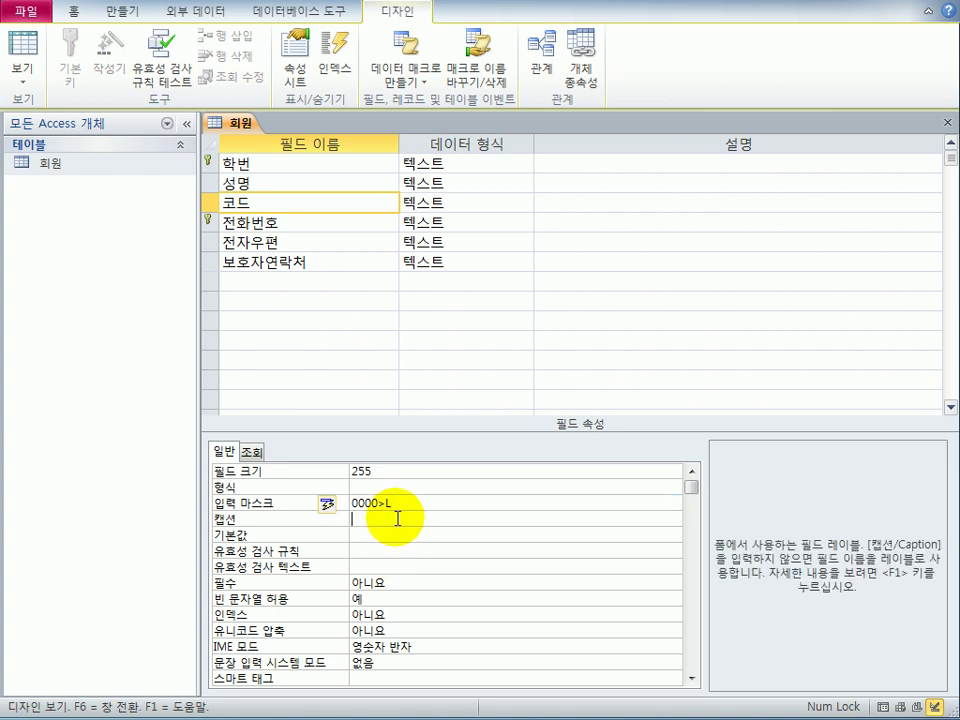
# Set the validation rule of the 보호자연락처 field to Left([보호자연락처],3)>=0 And Left([보호자연락처],3)<=100.
pyautogui.click(324, 264)
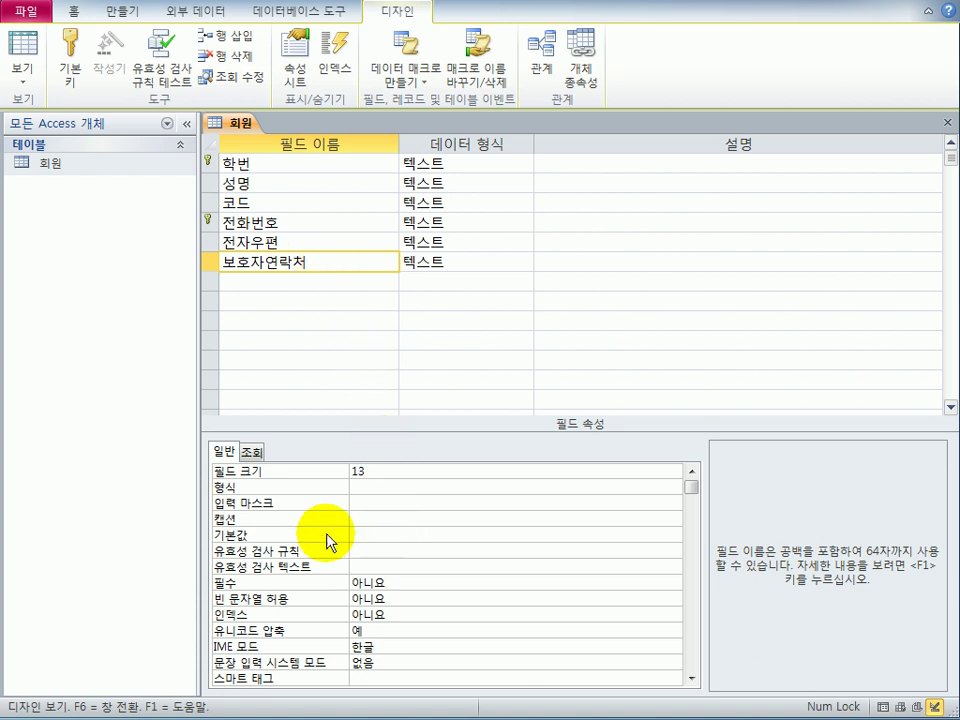
pyautogui.click(381, 557)
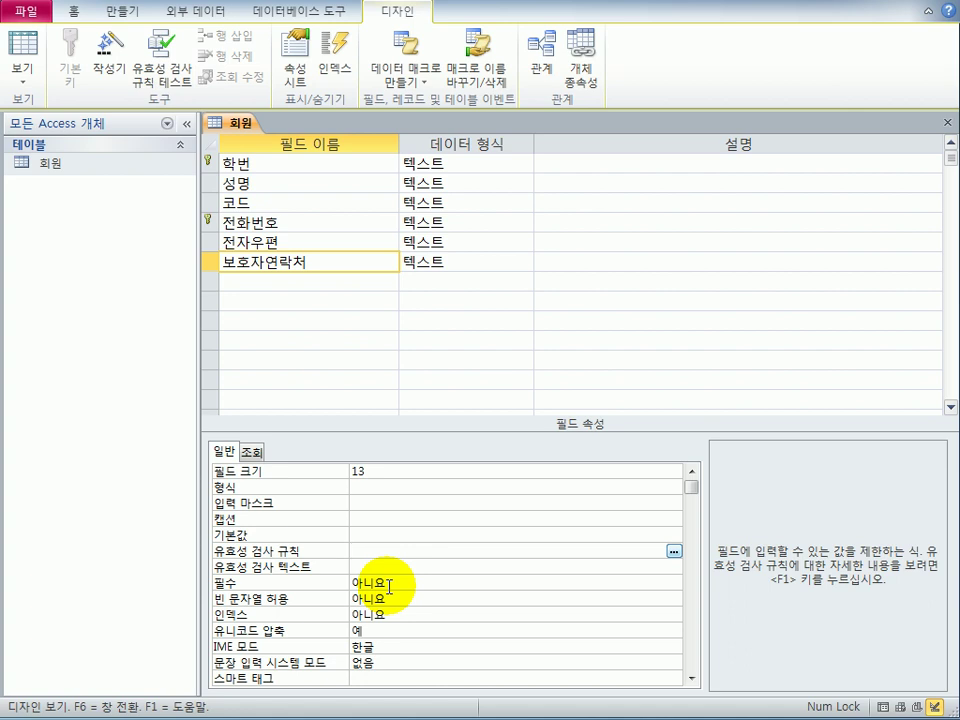
pyautogui.write('left')
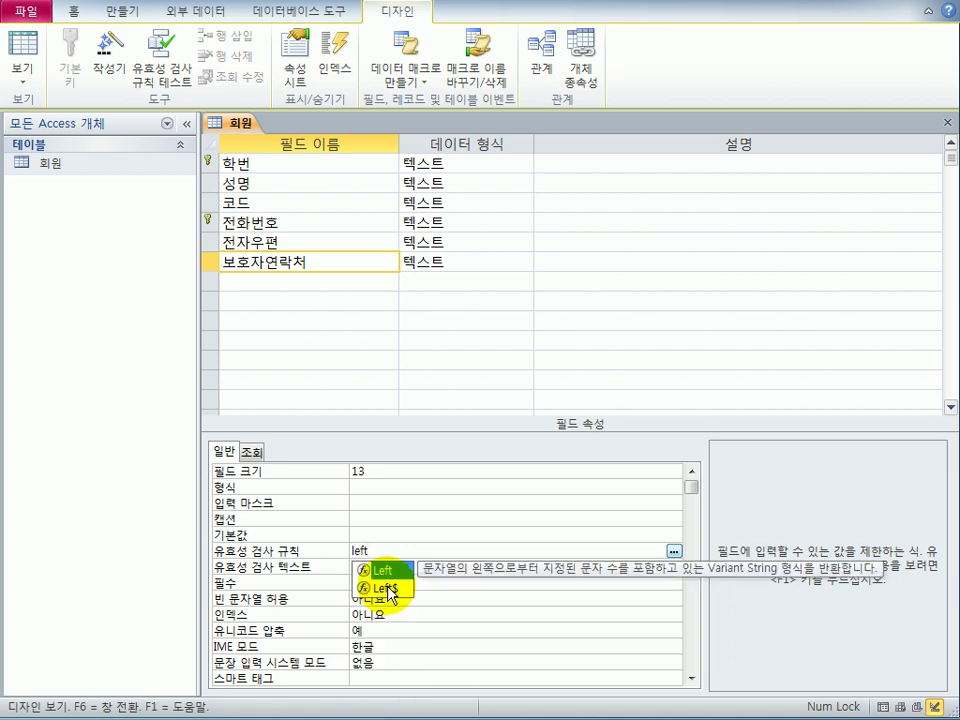
pyautogui.write('(')
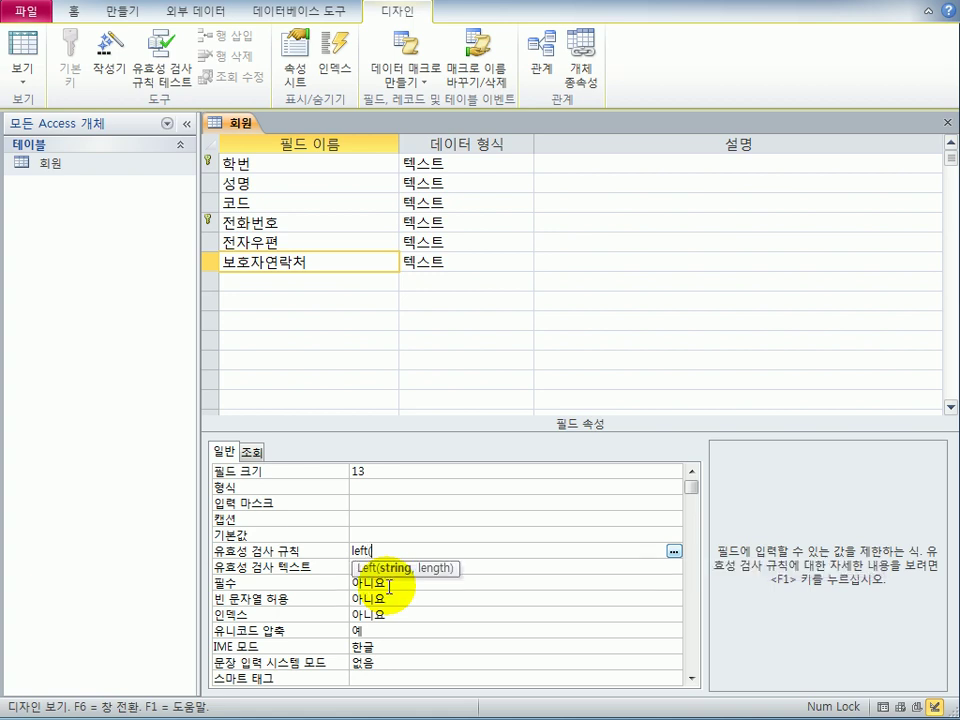
pyautogui.write('[보호자연락처],')
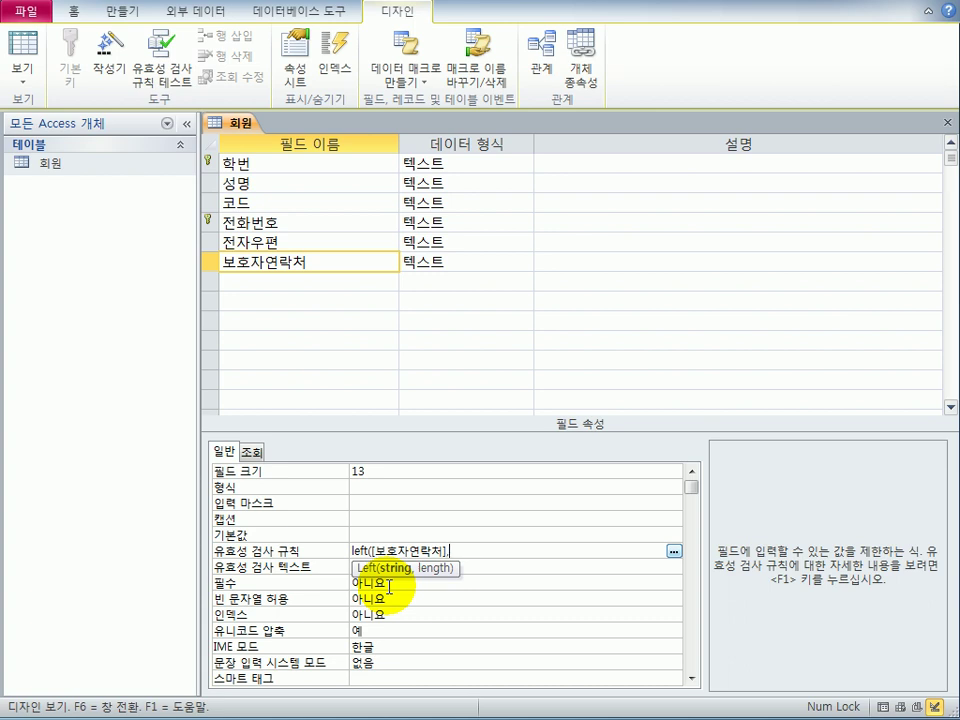
pyautogui.write('3)')
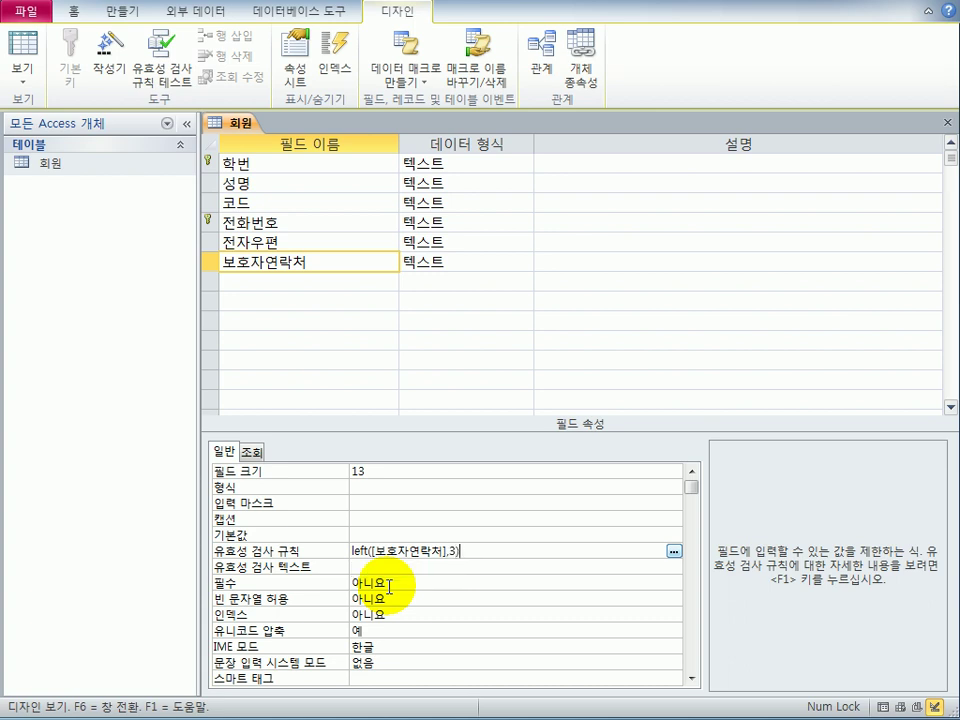
pyautogui.write('>=0 and left(')
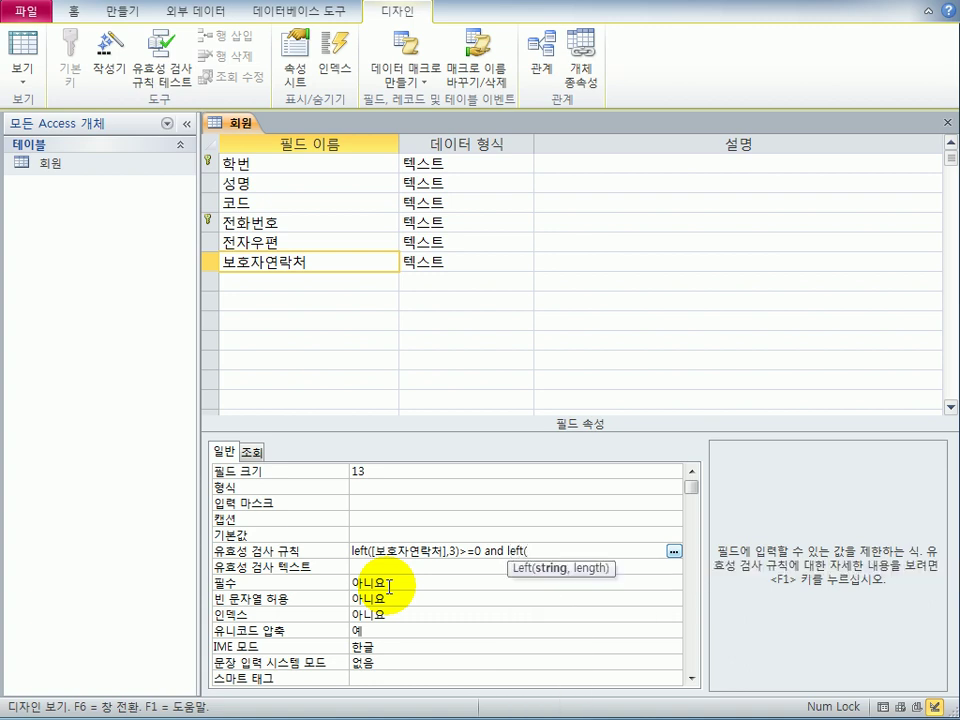
pyautogui.write('[보호자연락처],')
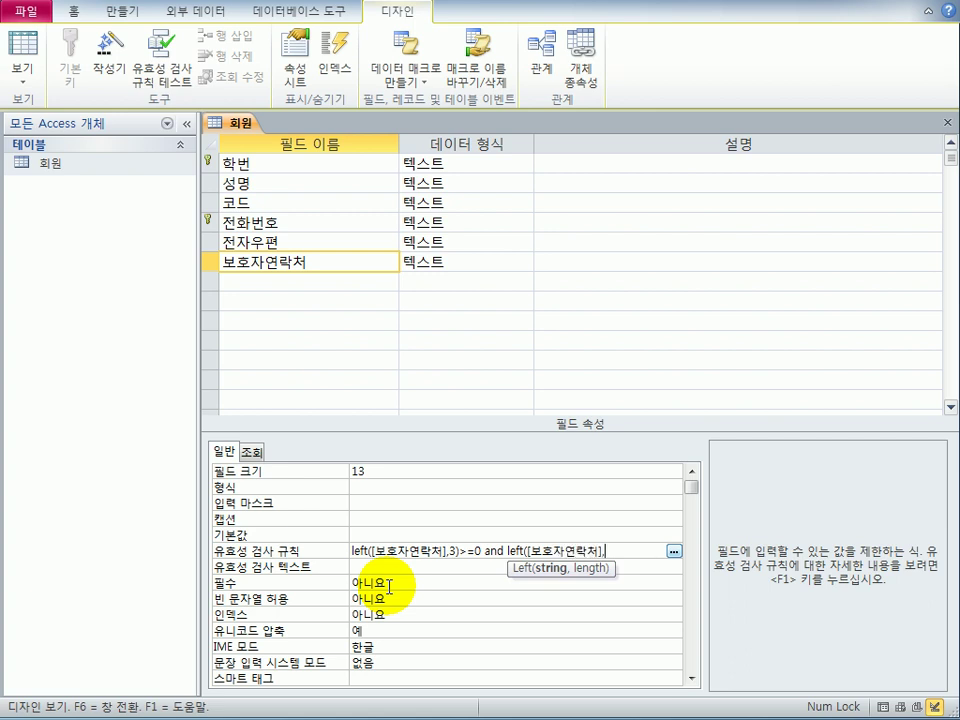
pyautogui.write('3)')
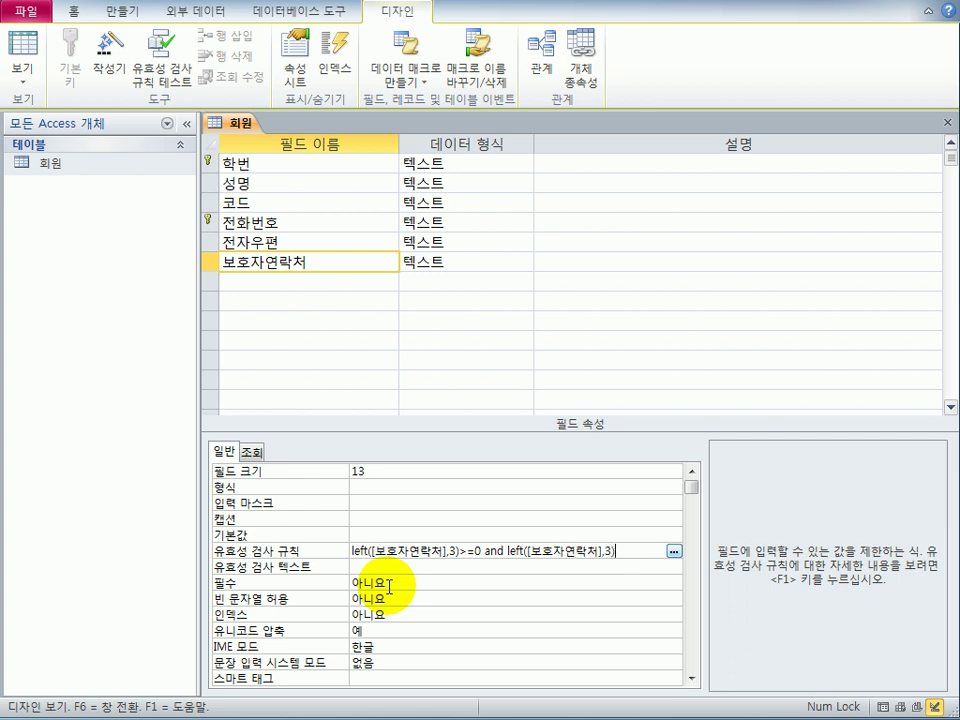
pyautogui.write('<=100')
pyautogui.press('Return')
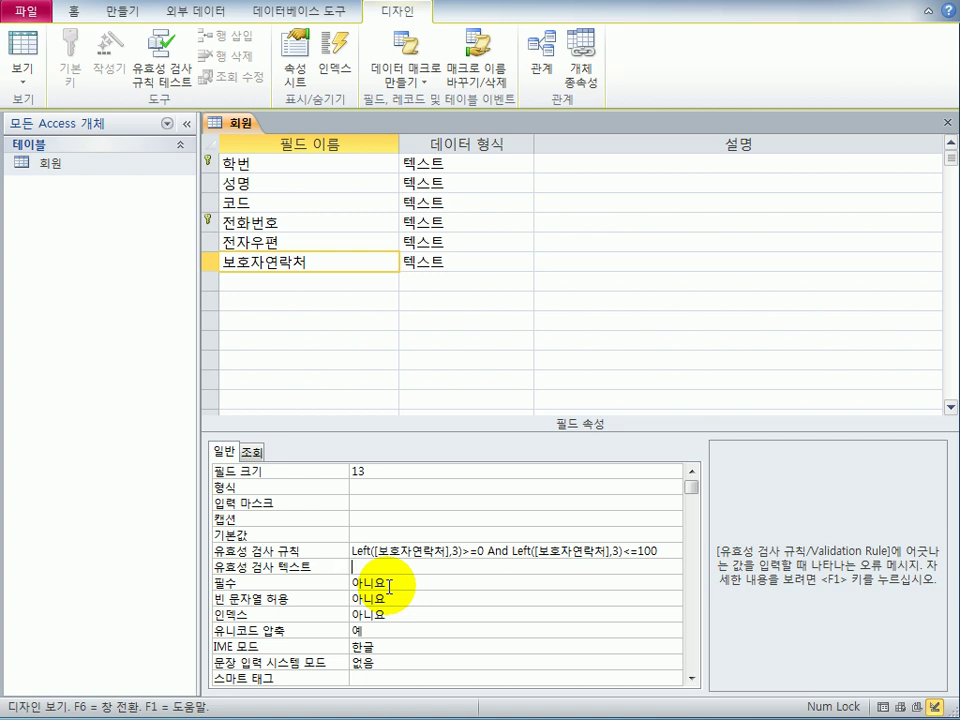
# Set the validation text of the 보호자연락처 field to 국번이 불분명합니다.
pyautogui.write('극')
pyautogui.write('번이 틀')
pyautogui.write('분명합니다')
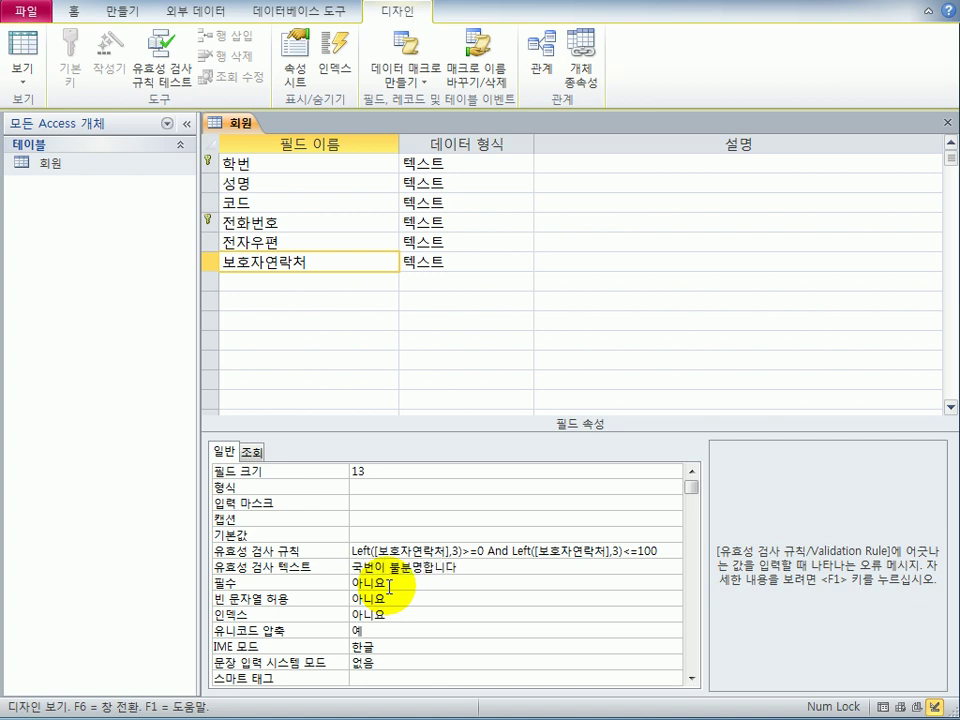
pyautogui.write('.')
# Set the validation rule of the 성명 field to Not Like "* *".
pyautogui.click(299, 187)
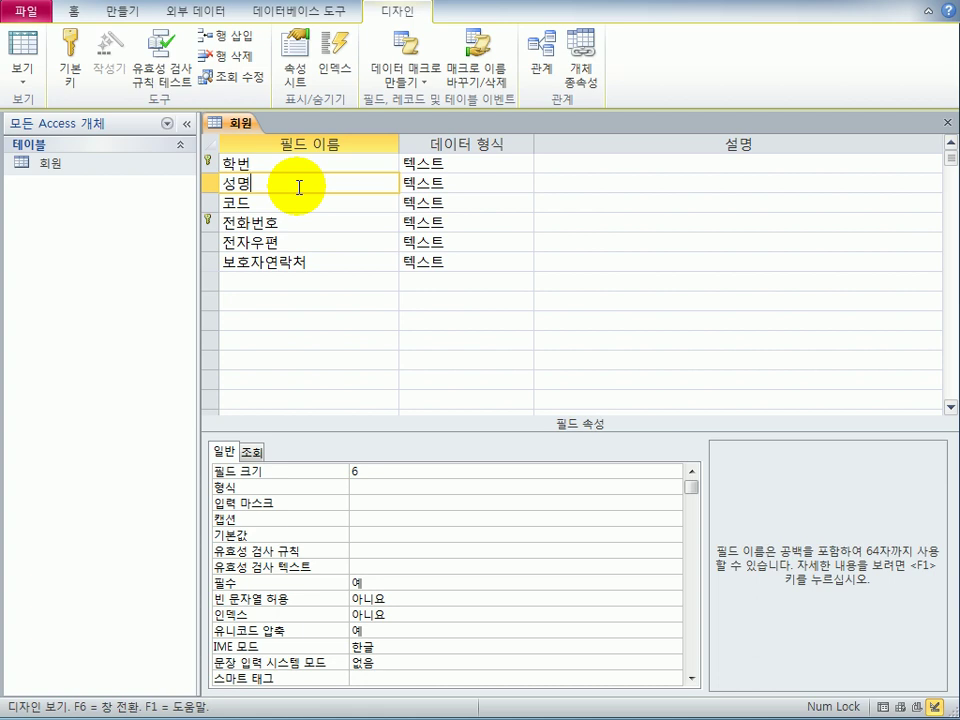
pyautogui.click(378, 549)
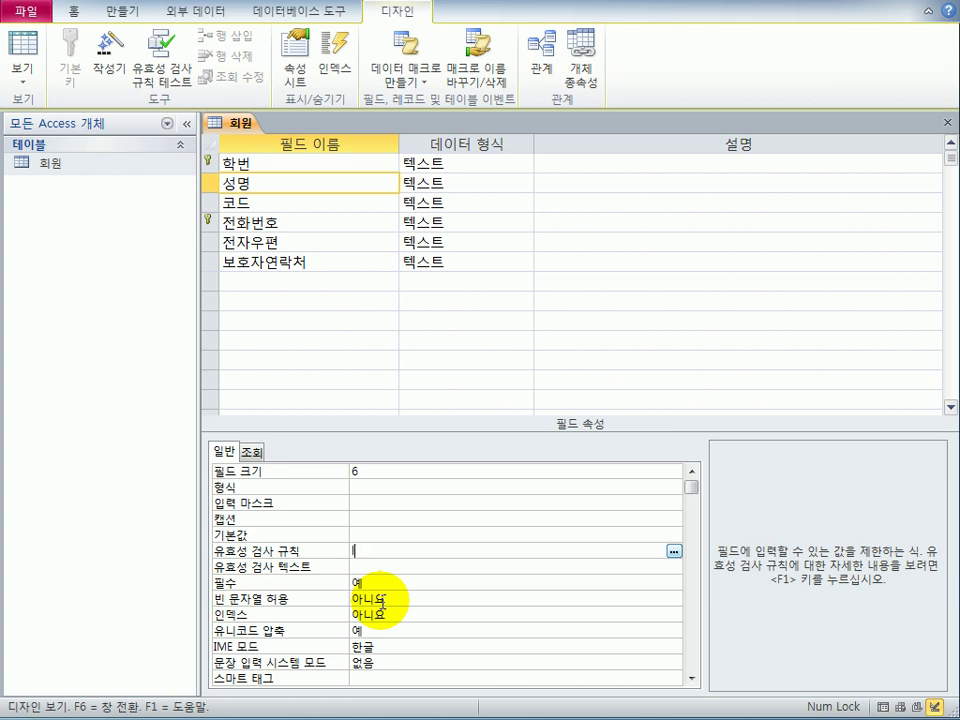
pyautogui.write('like "* *"')
pyautogui.press('Left')
pyautogui.hotkey('shift', 'Left')
pyautogui.press('Left')
pyautogui.press('Left')
pyautogui.press('Left')
pyautogui.press('Left')
pyautogui.press('Left')
pyautogui.press('Left')
pyautogui.press('Left')
pyautogui.press('Left')
pyautogui.write('not')
pyautogui.press('Return')
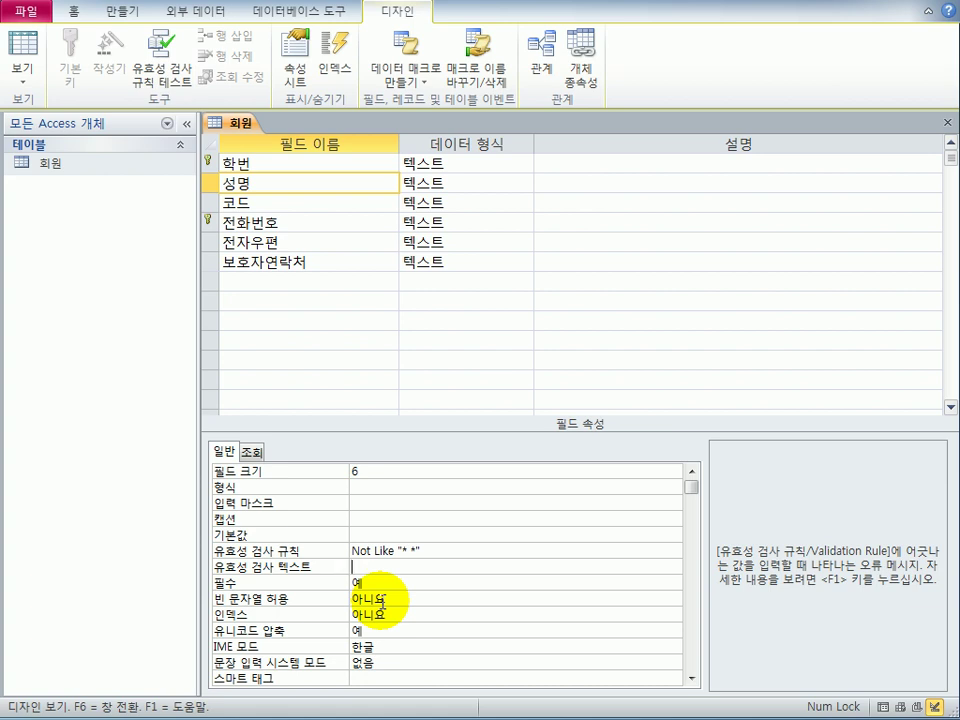
# Set the validation text of the 성명 field to 공백이 허용되지 않습니다.
pyautogui.write('공백이 허용되')
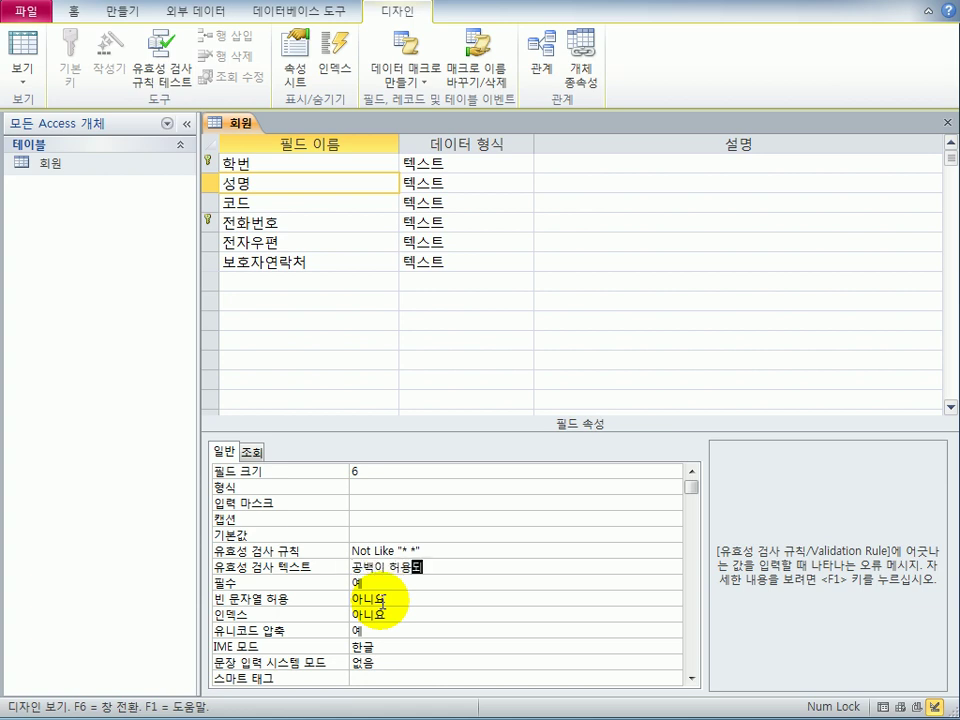
pyautogui.write('지 안습니다.')
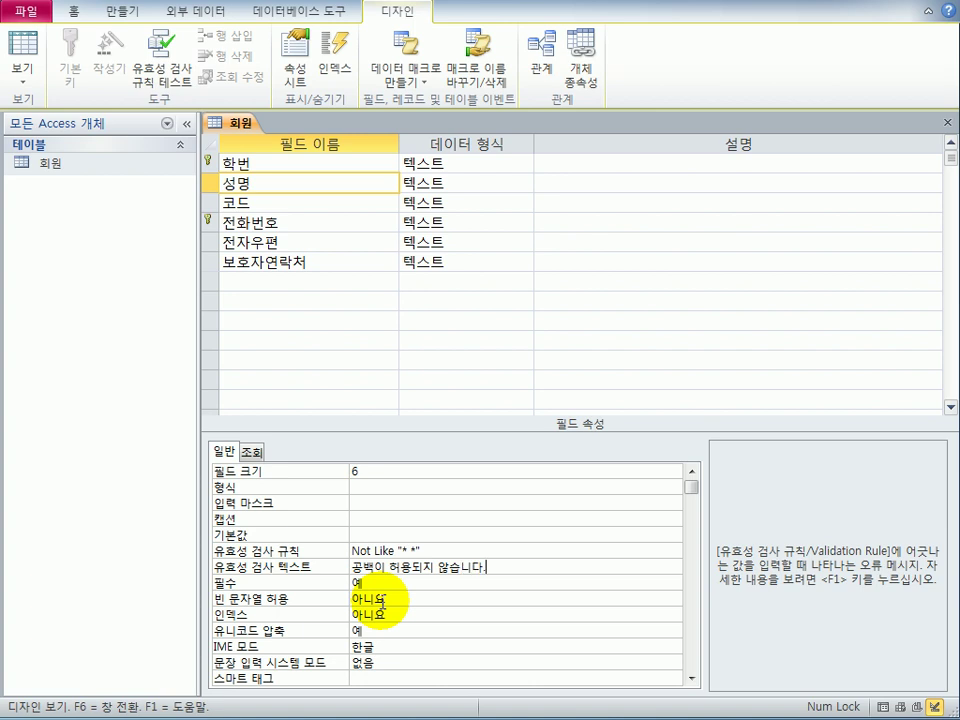
pyautogui.press('Return')
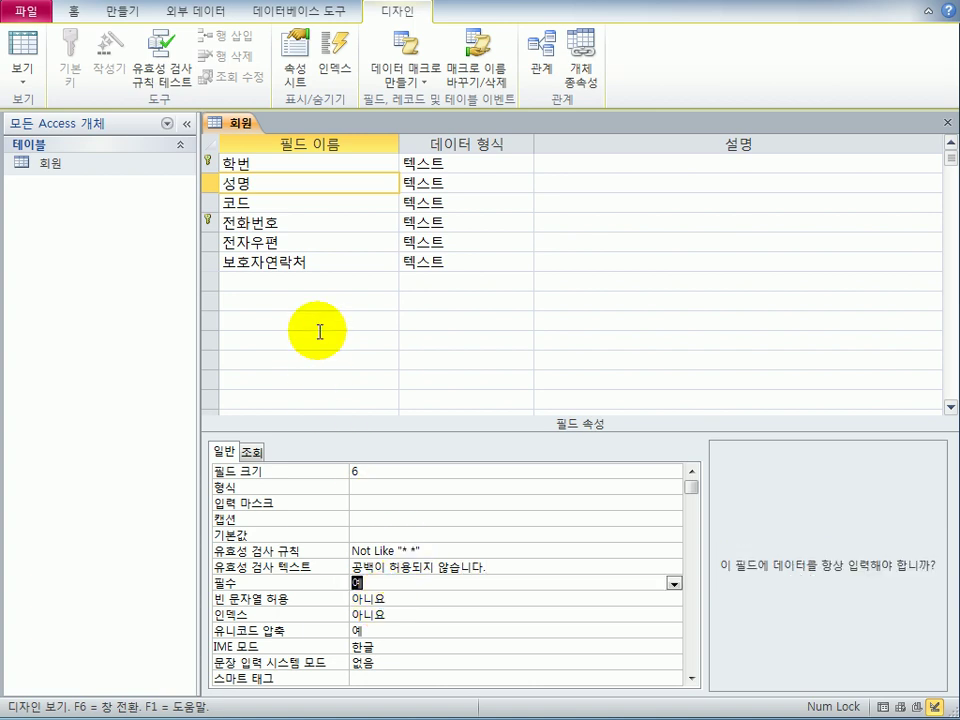
# Set the validation rule of the 전자우편 field to InStr([전자우편]," ")=0 And Like "*@*".
pyautogui.click(304, 242)
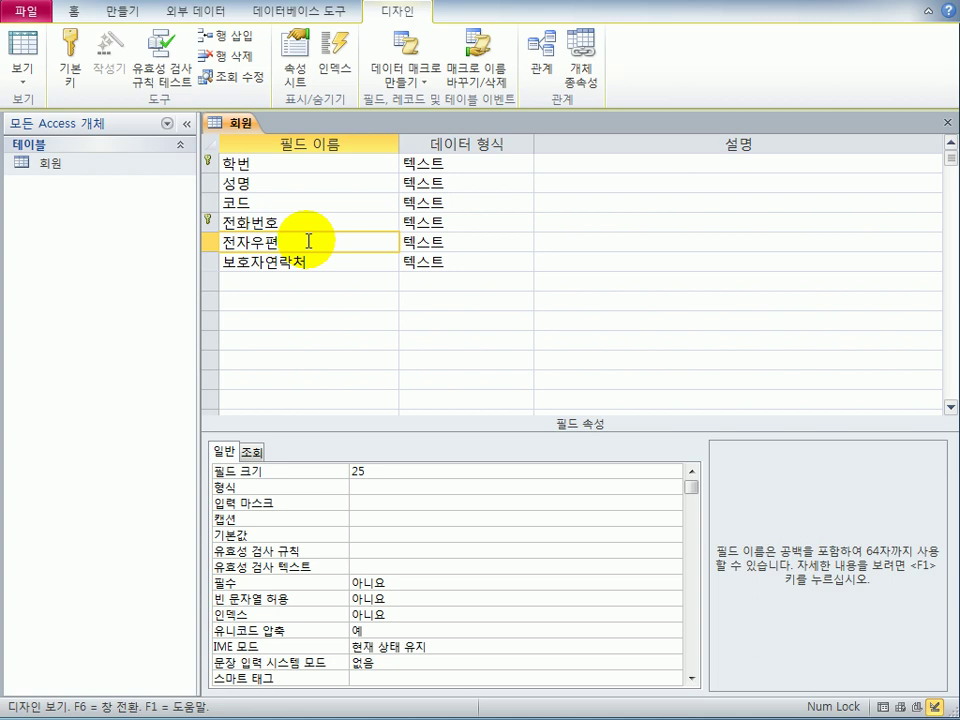
pyautogui.click(367, 553)
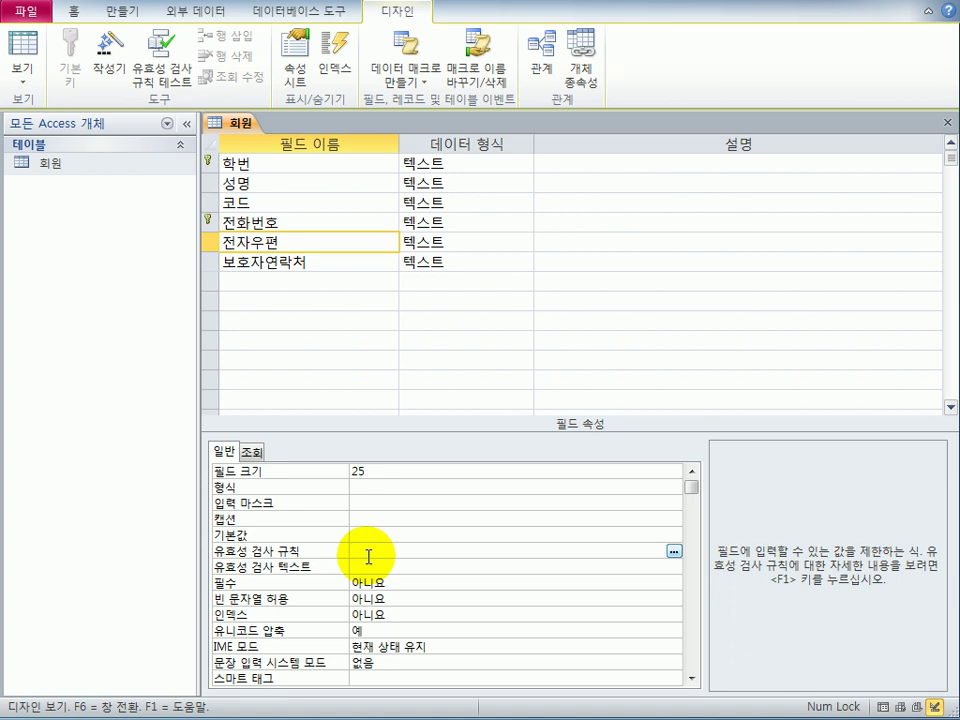
pyautogui.write('instr')
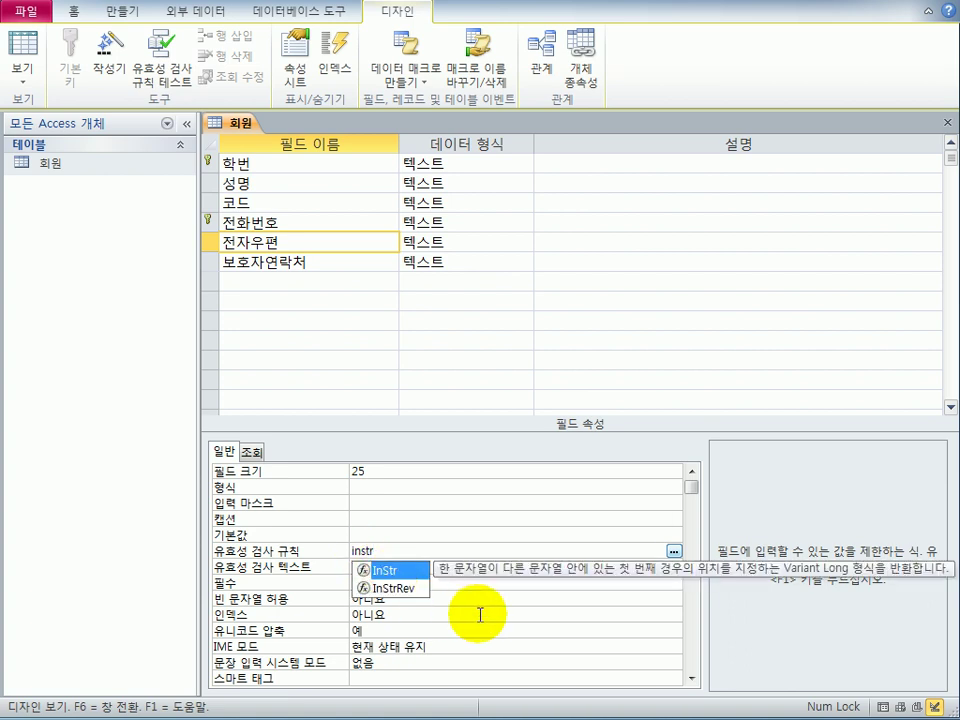
pyautogui.write('(')
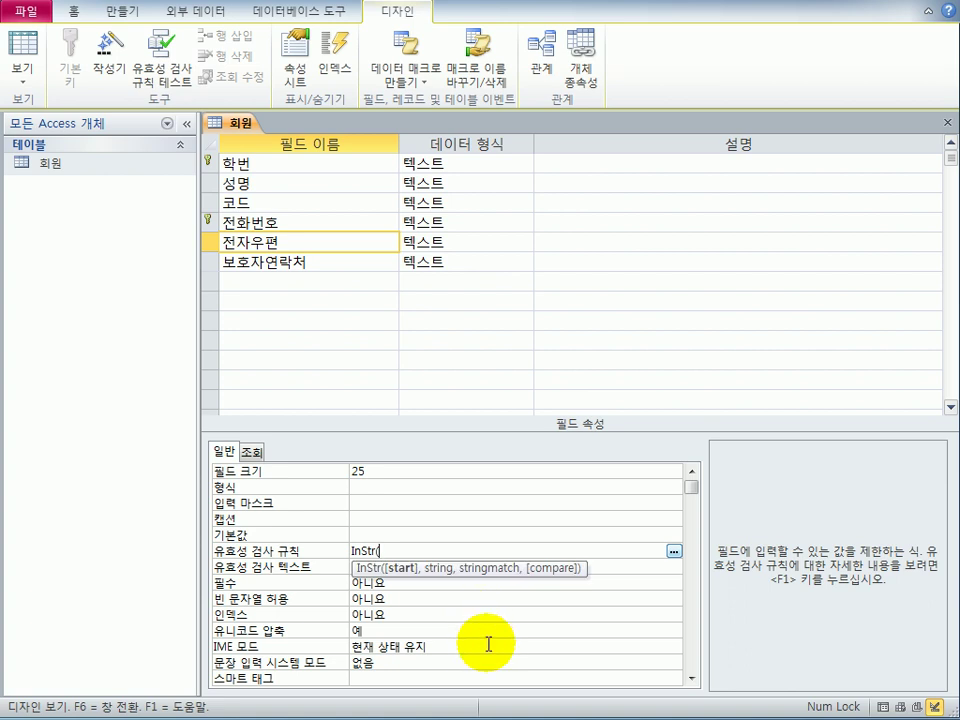
pyautogui.write('[w')
pyautogui.press('BackSpace')
pyautogui.write('전자우편], ""')
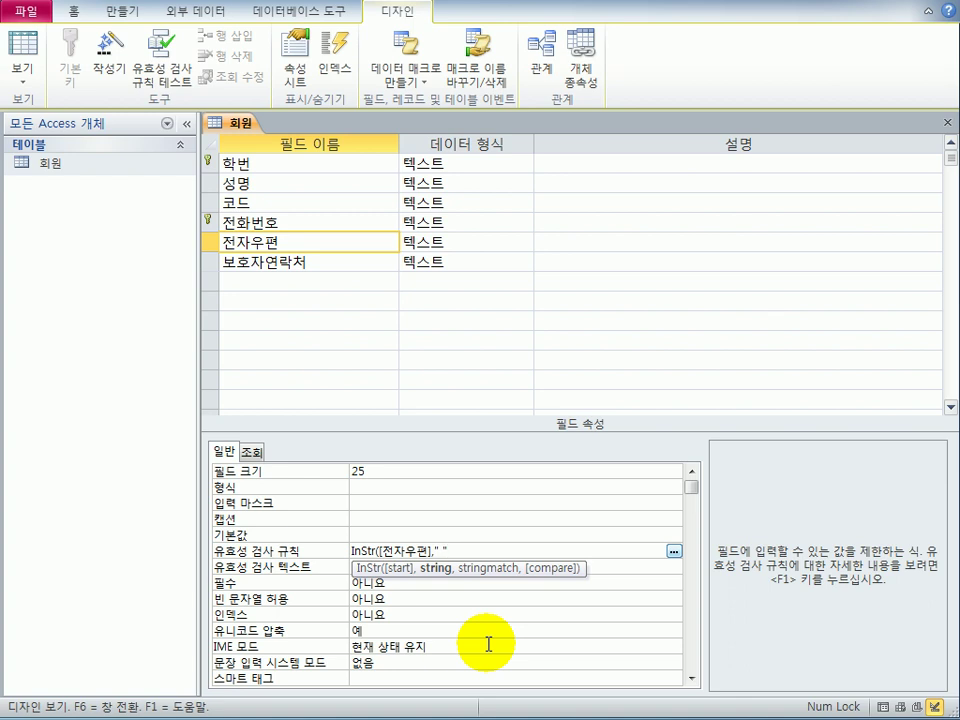
pyautogui.write(')')
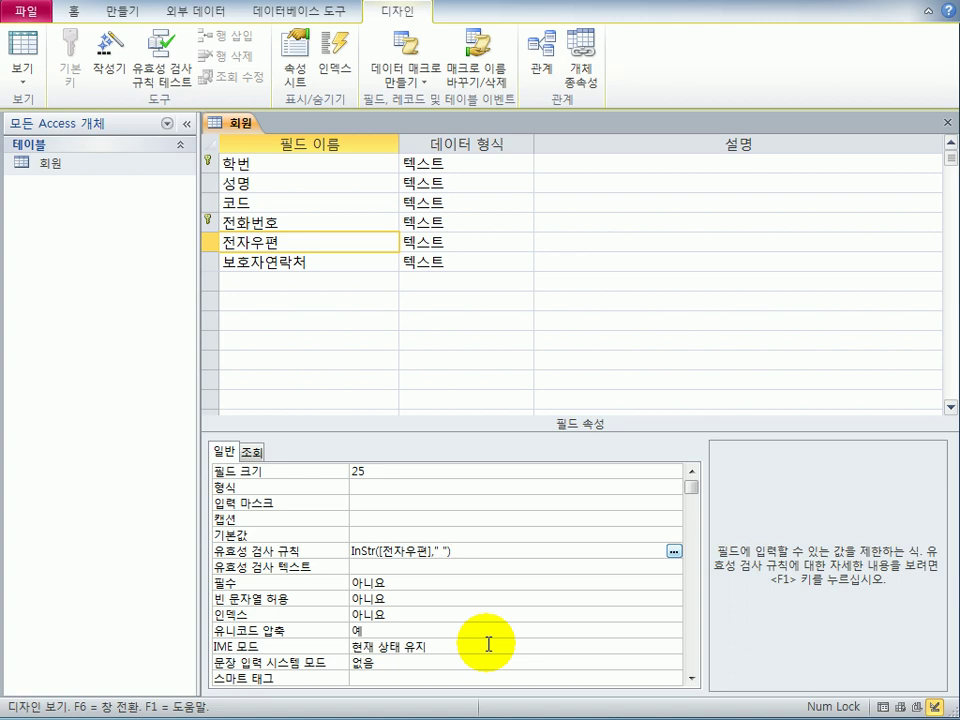
pyautogui.write('=0')
pyautogui.write('and')
pyautogui.write('like "* *"')
pyautogui.press('Left')
pyautogui.press('Left')
pyautogui.write('@')
pyautogui.press('Return')
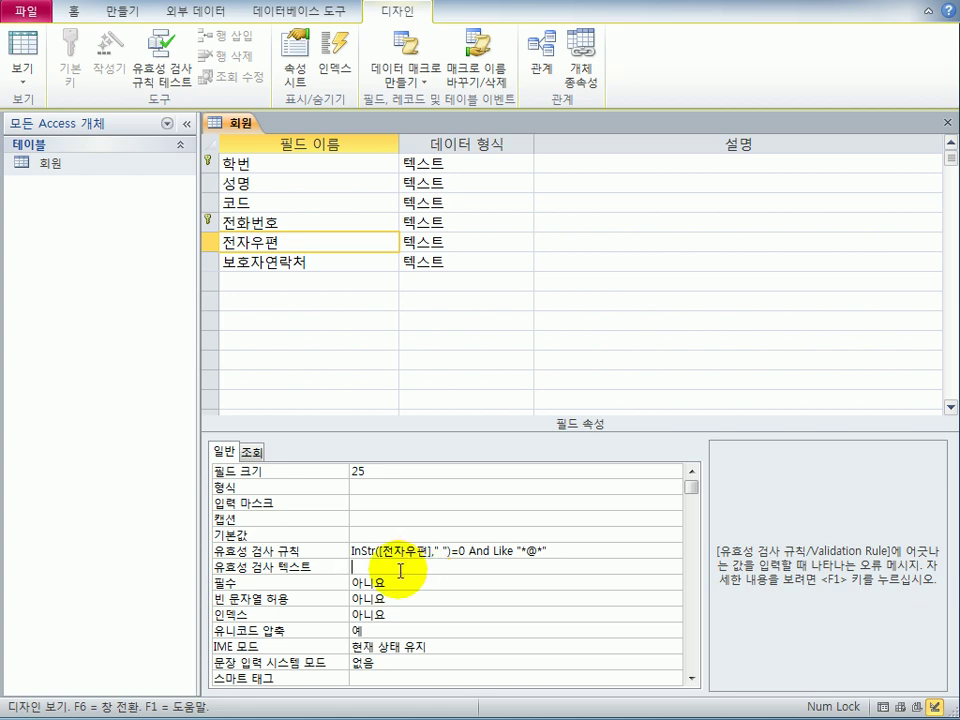
# Set the validation text of the 전자우편 field to 올바른 형식으로 입력하세요.
pyautogui.write('ㅈ')
pyautogui.press('BackSpace')
pyautogui.write('오ㄹ바른 형식으로 ')
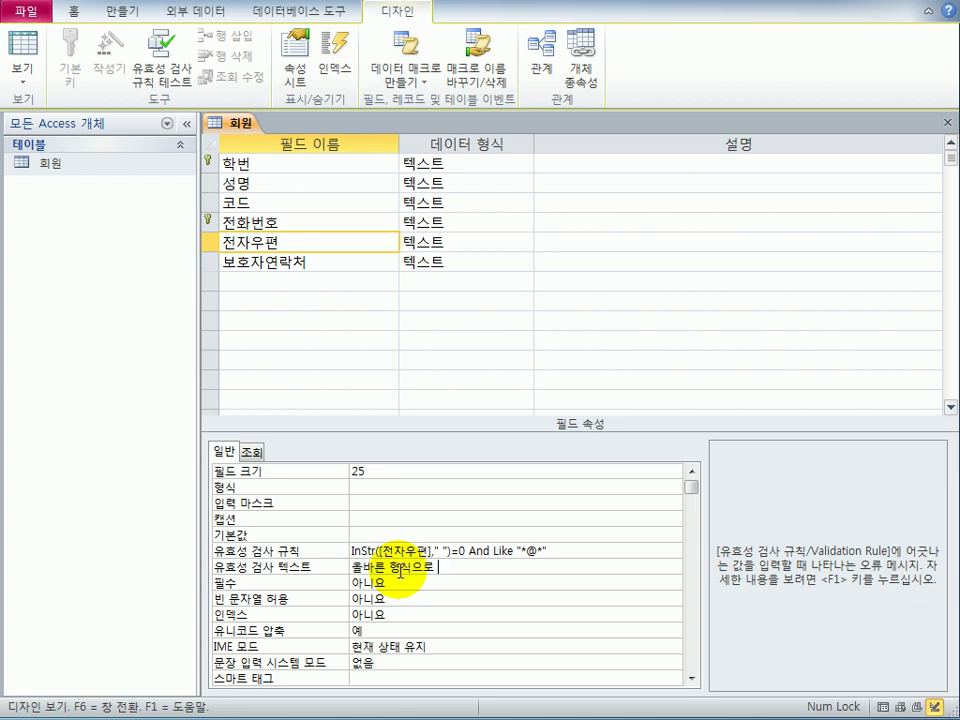
pyautogui.write('입력하세요.')
# Make the 코드 field mandatory by setting its 필수 property to 예.
pyautogui.click(285, 203)
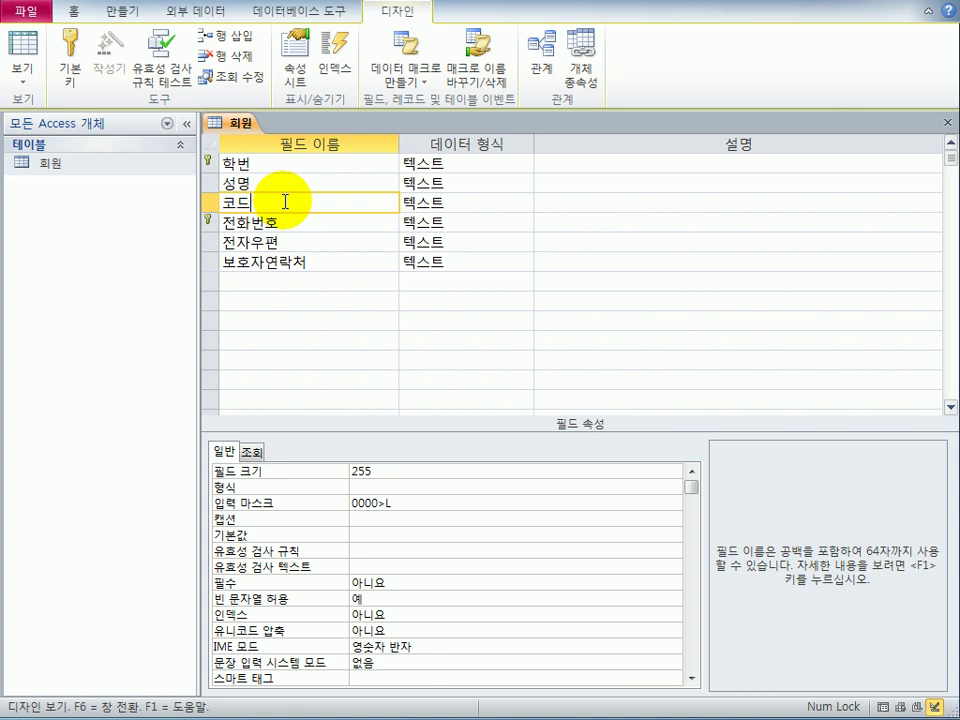
pyautogui.click(401, 584)
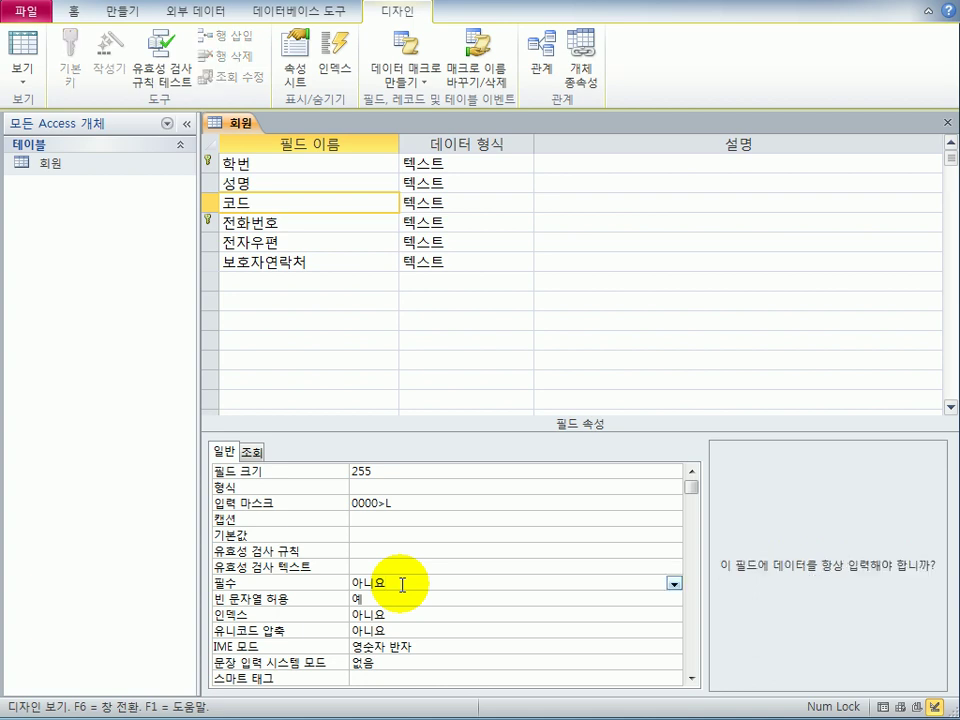
pyautogui.doubleClick(401, 584)
pyautogui.click(675, 584)
pyautogui.click(613, 596)
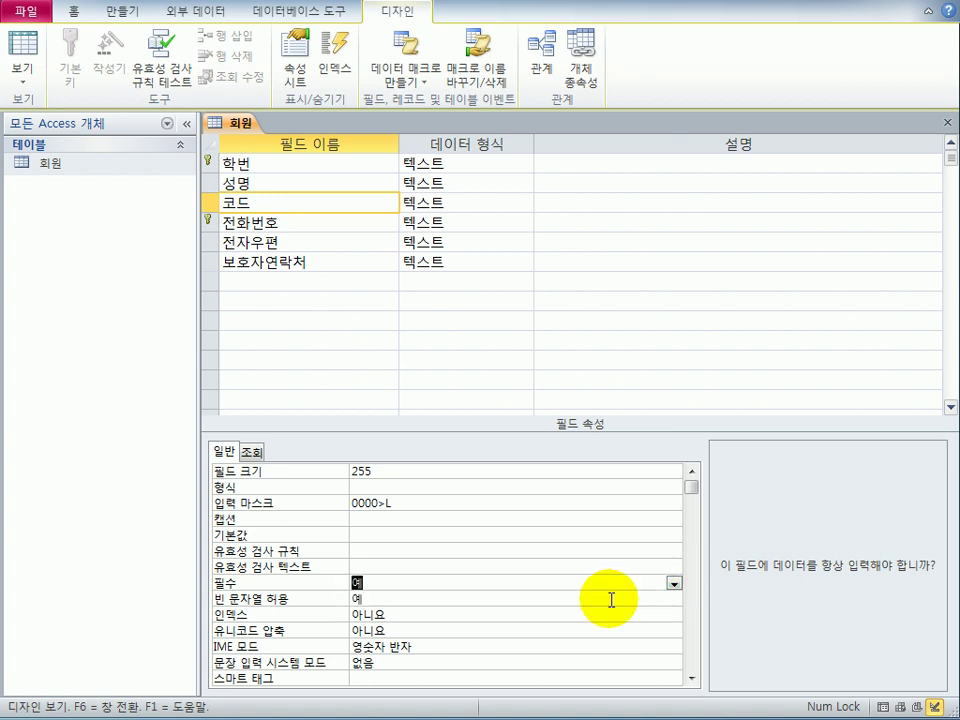
# Set the IME mode of the 전자우편 field to 영숫자 반자.
pyautogui.click(299, 247)
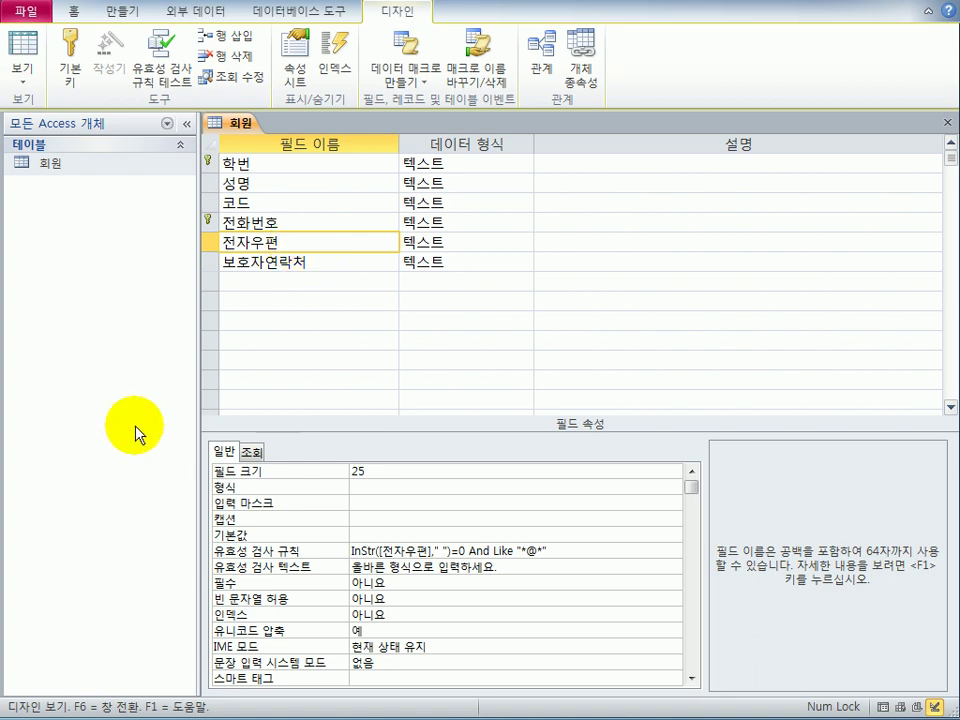
pyautogui.click(410, 648)
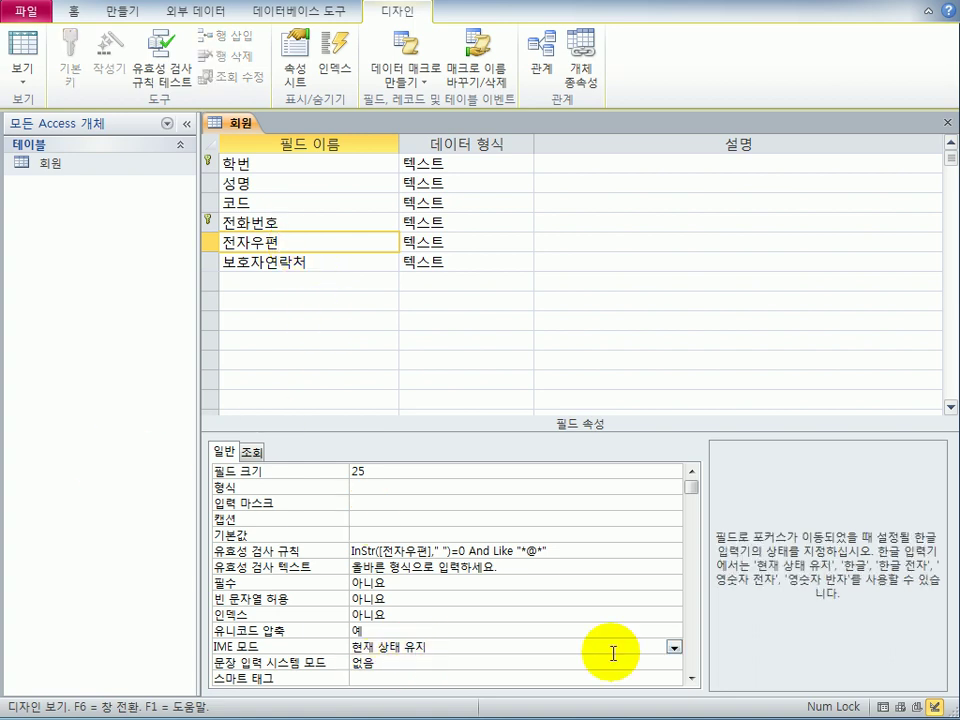
pyautogui.click(675, 648)
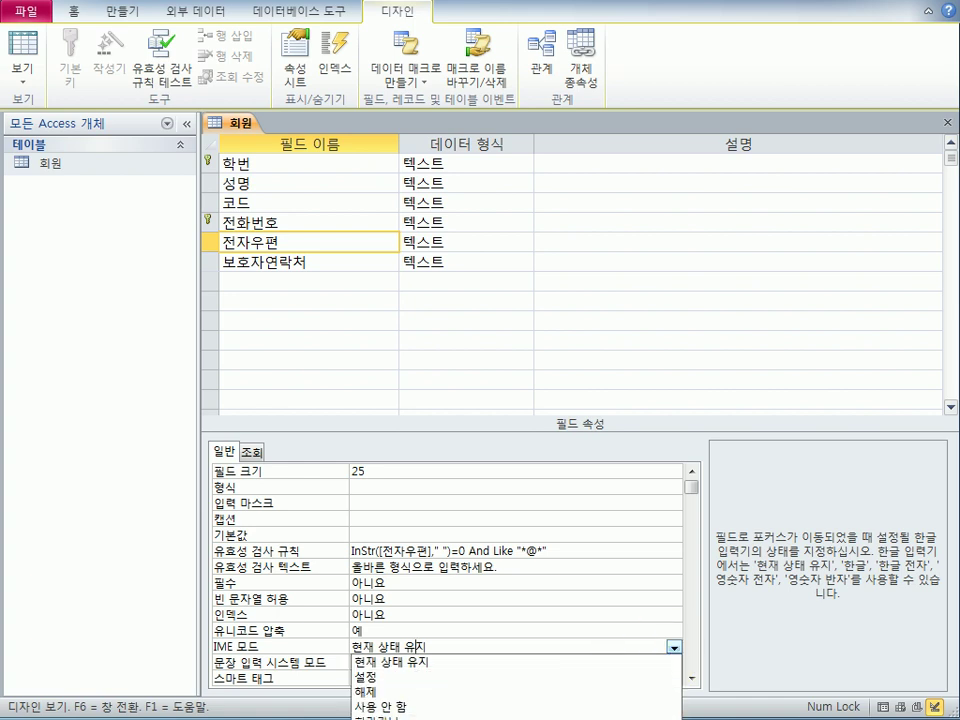
pyautogui.click(400, 715)
pyautogui.click(466, 652)
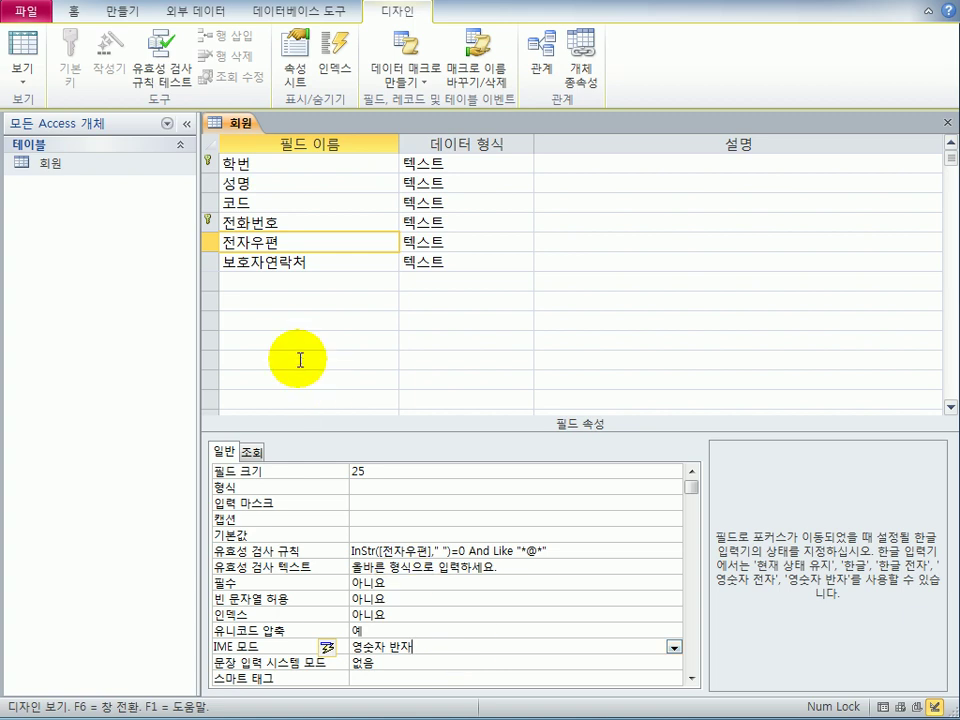
# Set the index property of the 성명 field to 예(중복 가능).
pyautogui.click(259, 181)
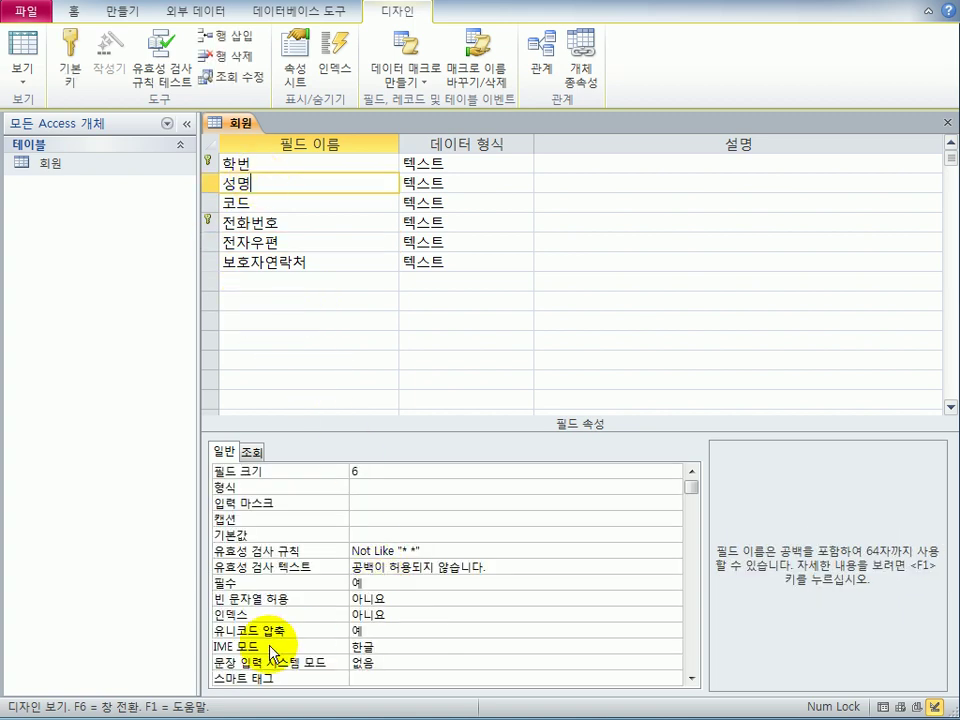
pyautogui.click(396, 615)
pyautogui.doubleClick(405, 615)
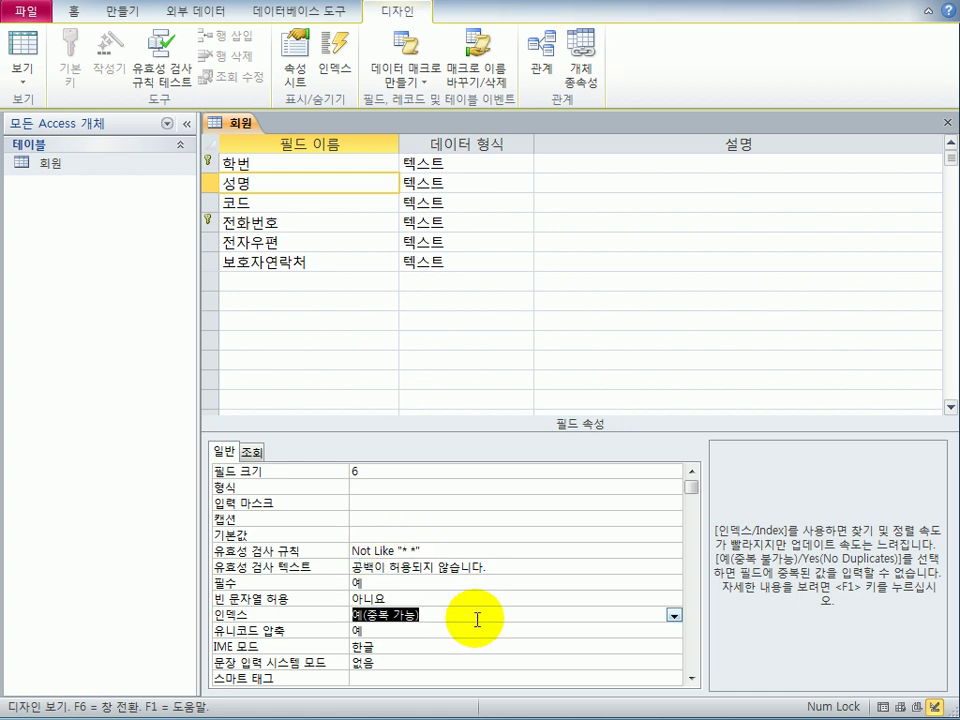
# Close the 회원 table, saving its design changes and agreeing to test the existing data against the new rules.
pyautogui.click(947, 122)
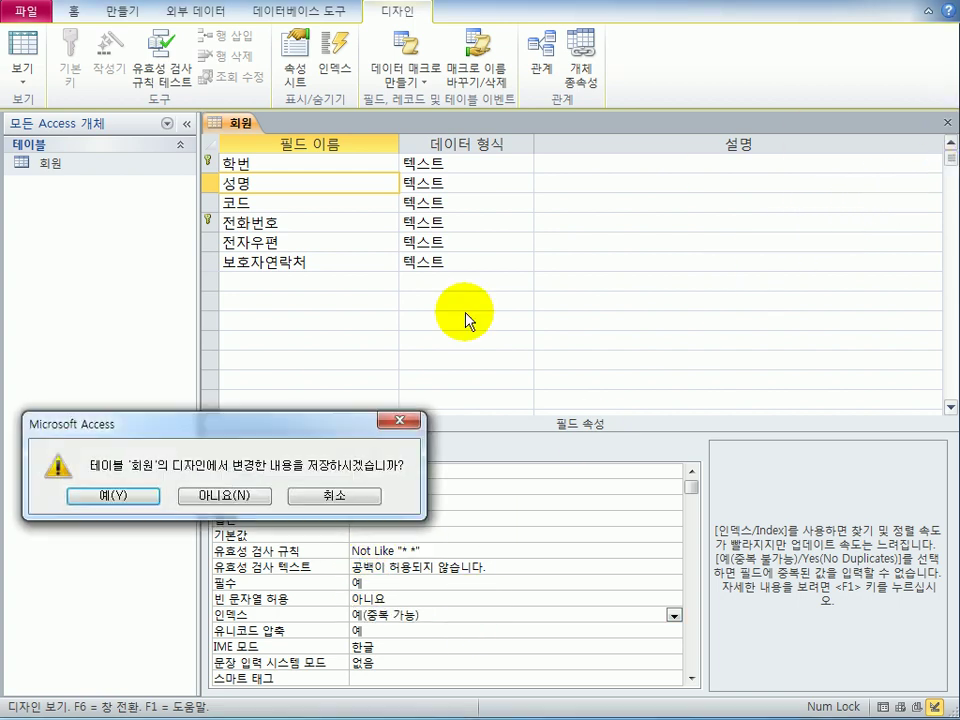
pyautogui.moveTo(332, 430); pyautogui.dragTo(621, 315)
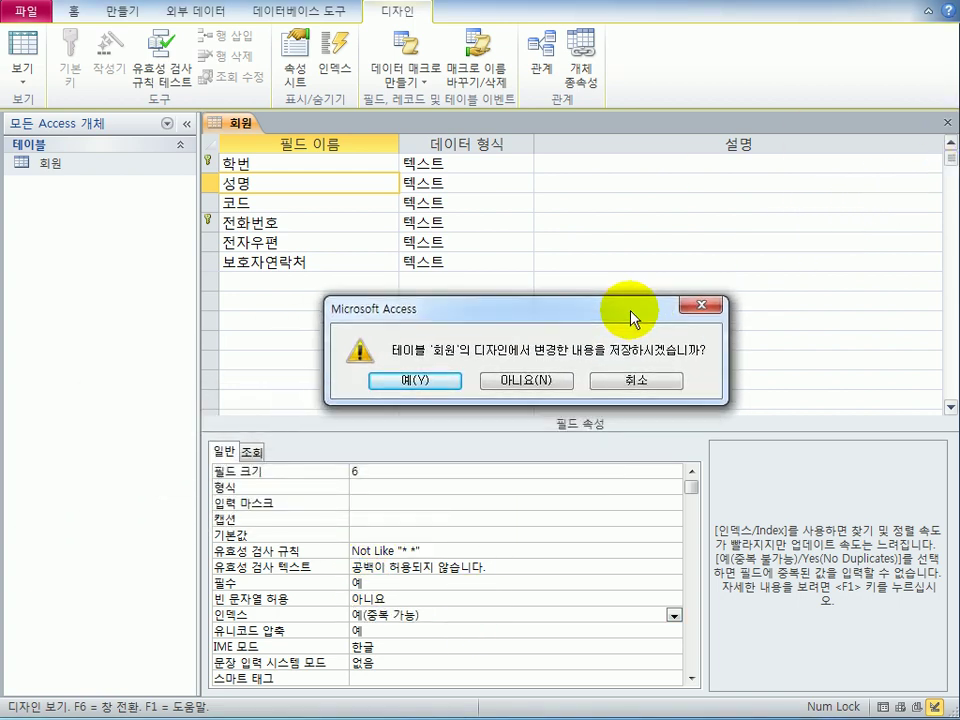
pyautogui.click(415, 381)
pyautogui.moveTo(355, 420); pyautogui.dragTo(595, 345)
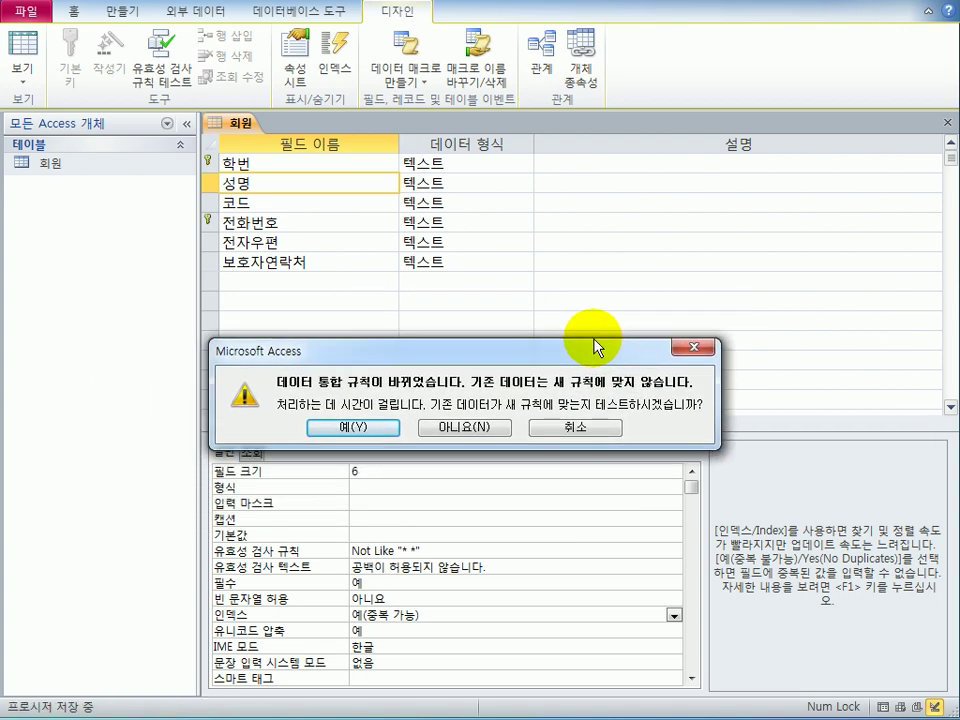
pyautogui.click(364, 430)
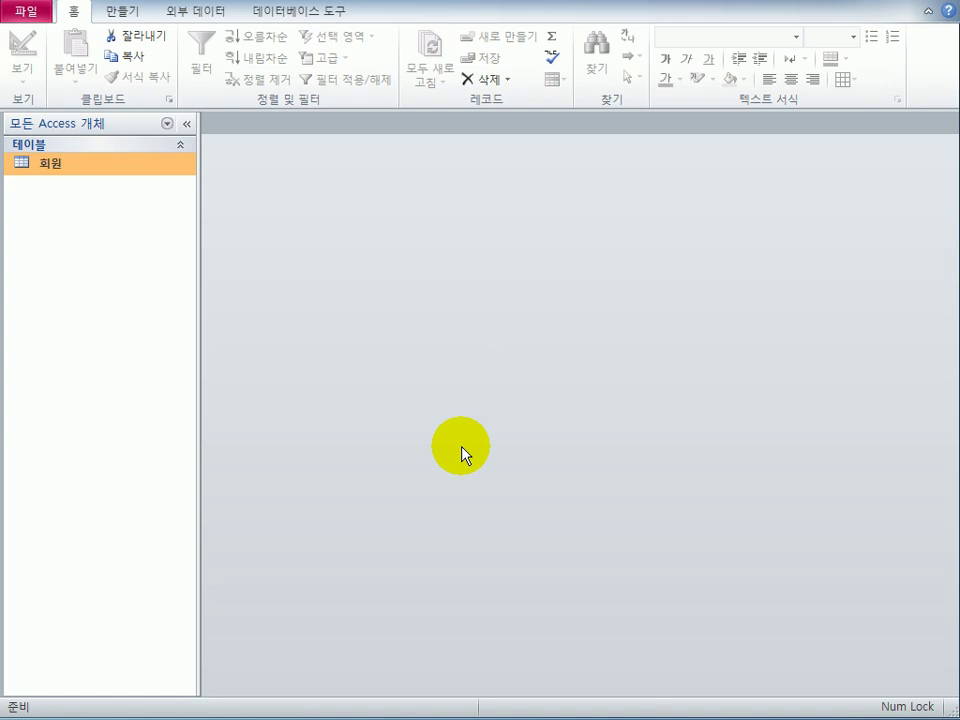
# Close the current database and open 출제유형2.accdb from the Section01 folder.
pyautogui.click(29, 17)
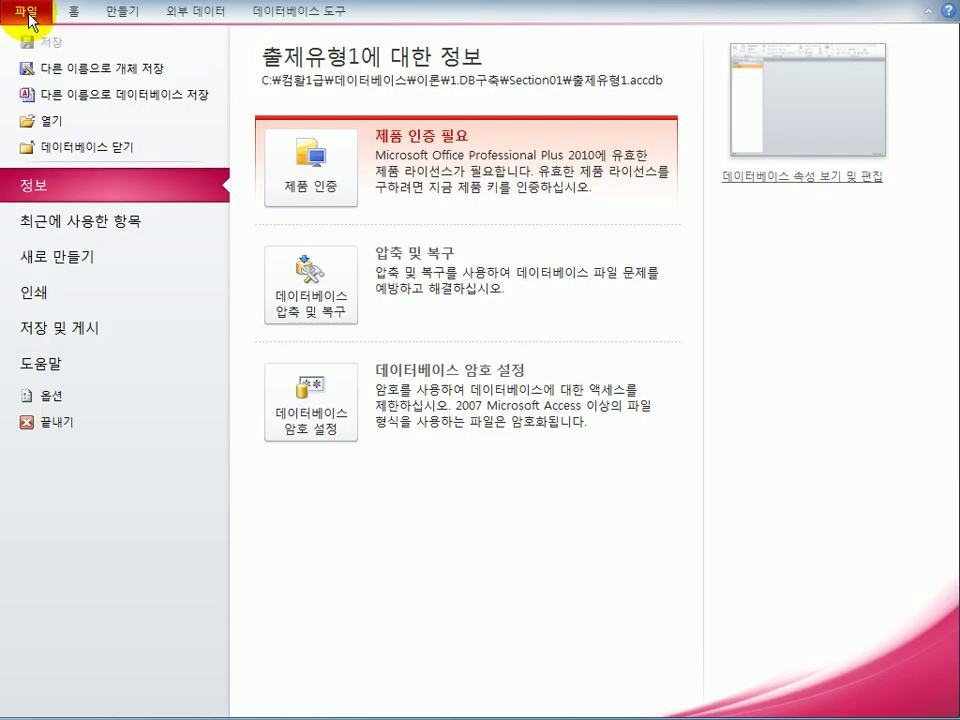
pyautogui.click(78, 148)
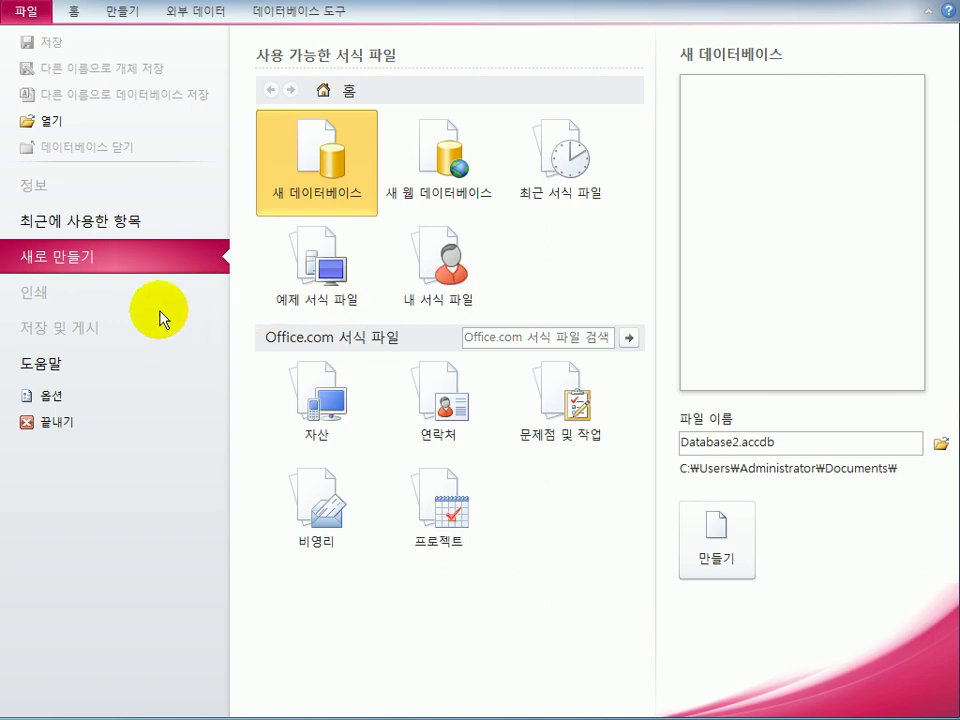
pyautogui.click(92, 136)
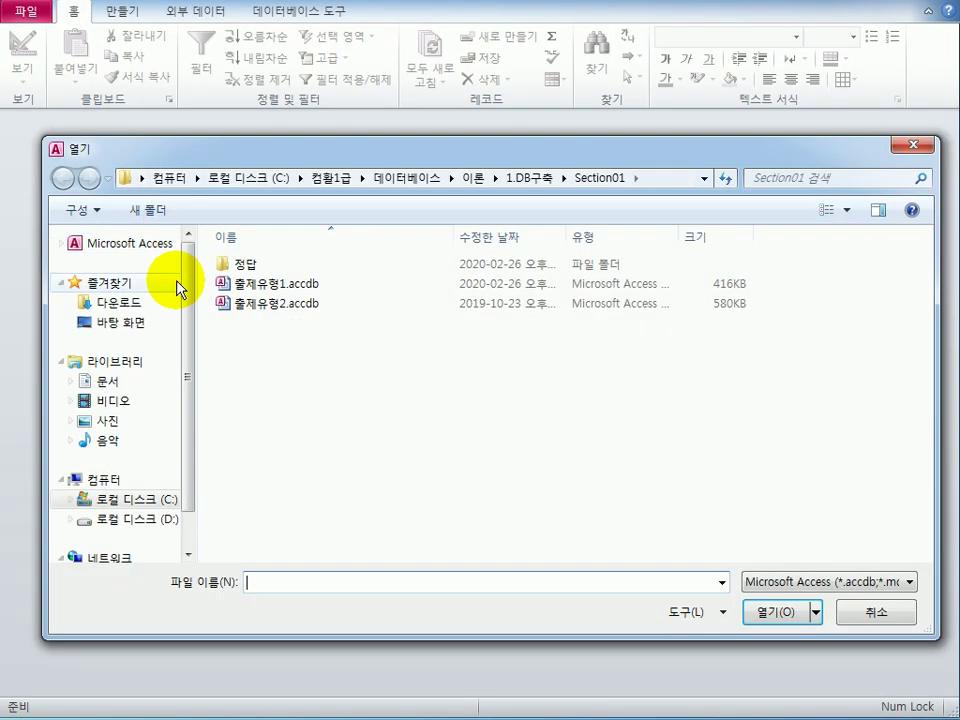
pyautogui.click(293, 305)
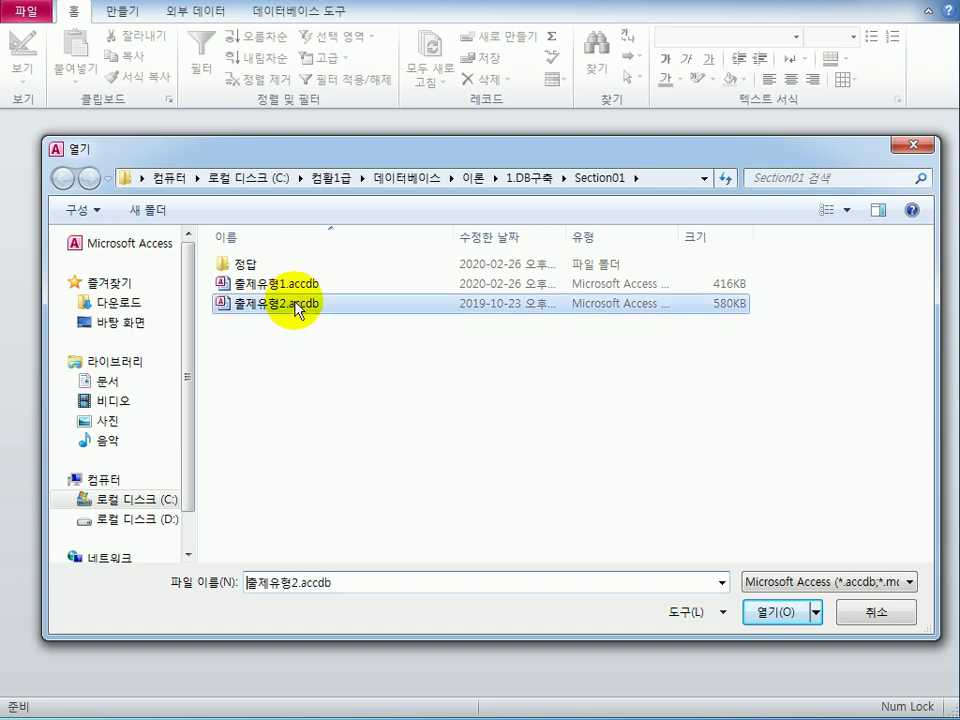
pyautogui.click(775, 617)
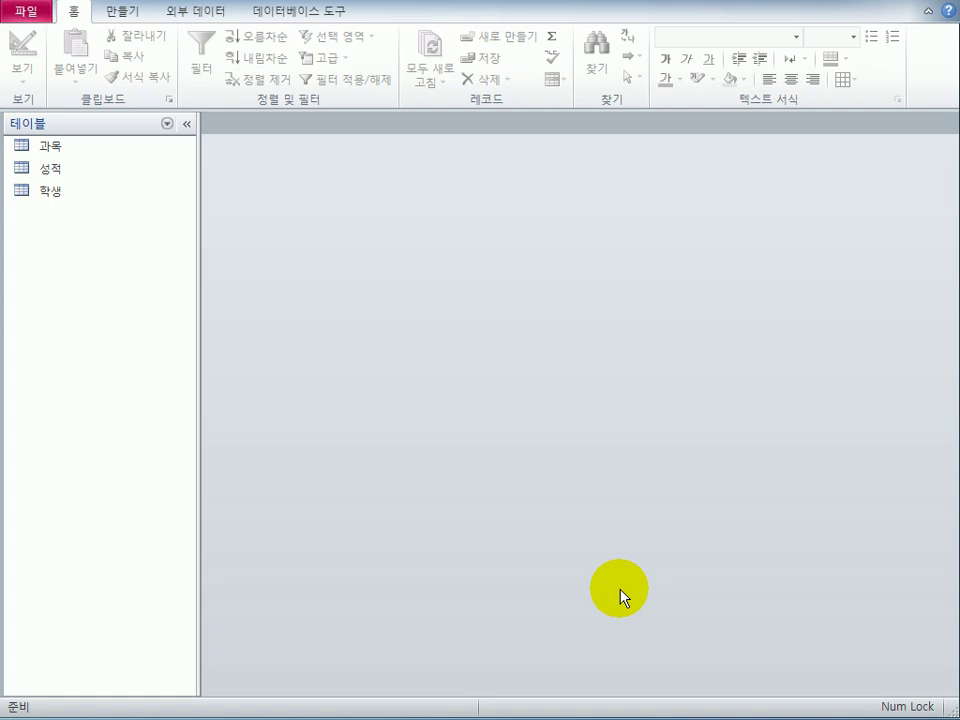
# Open the 성적 table in design view and make the 학번 and 과목코드 fields its composite primary key.
pyautogui.click(96, 184)
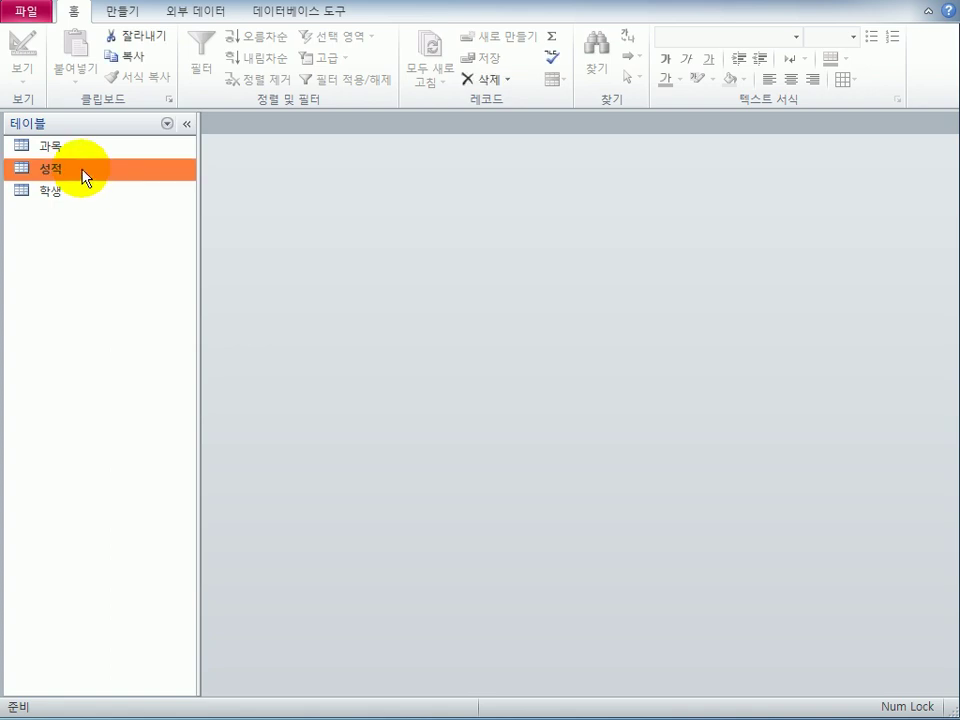
pyautogui.rightClick(85, 178)
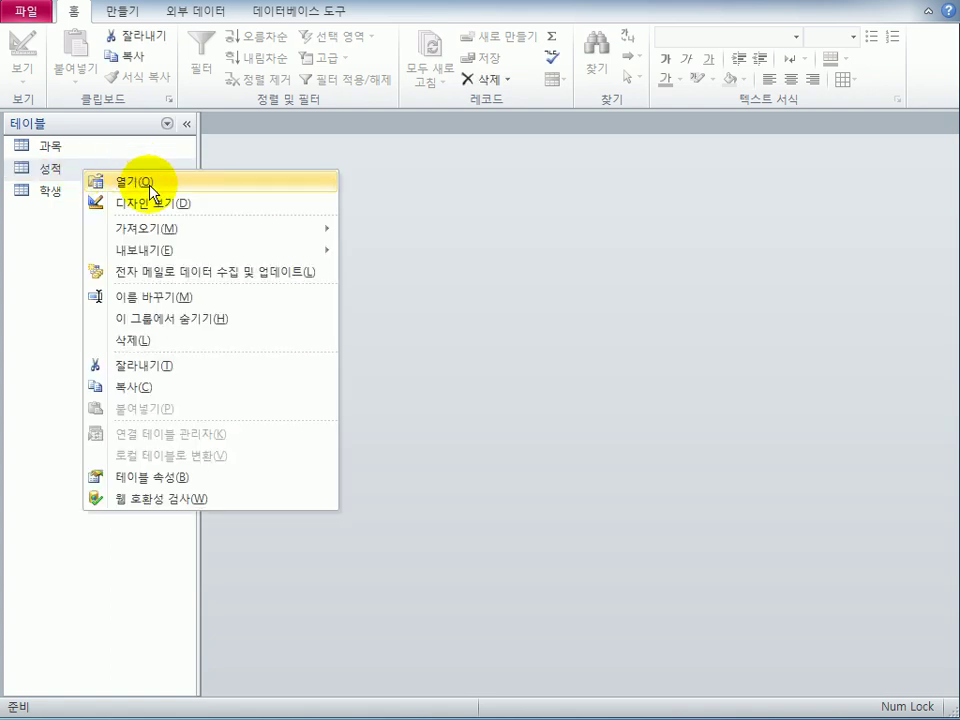
pyautogui.click(122, 201)
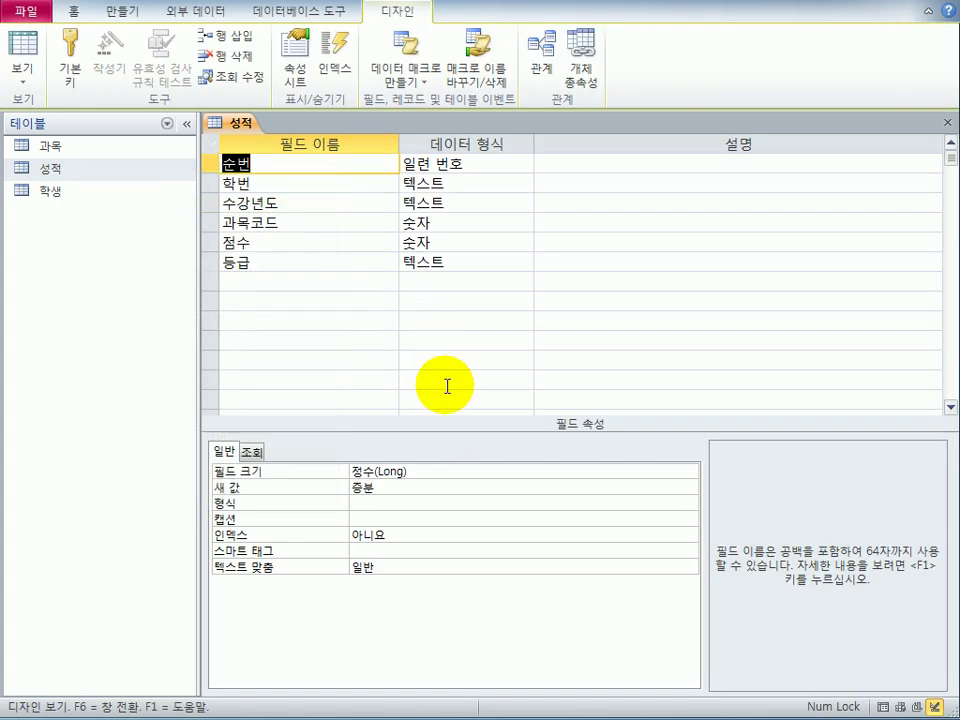
pyautogui.click(212, 184)
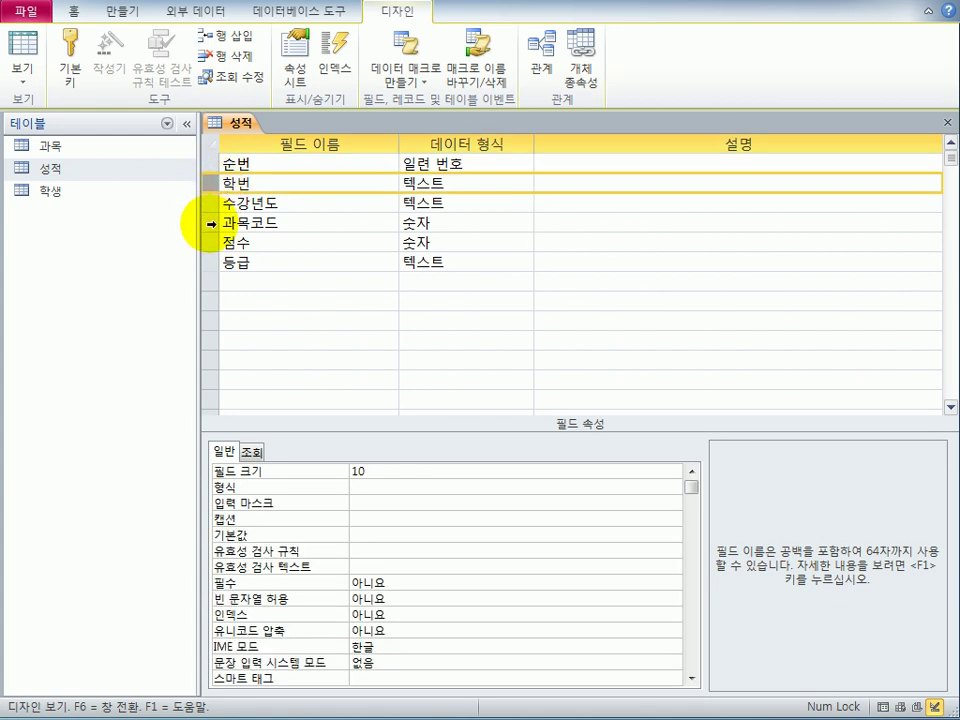
pyautogui.click(211, 224)
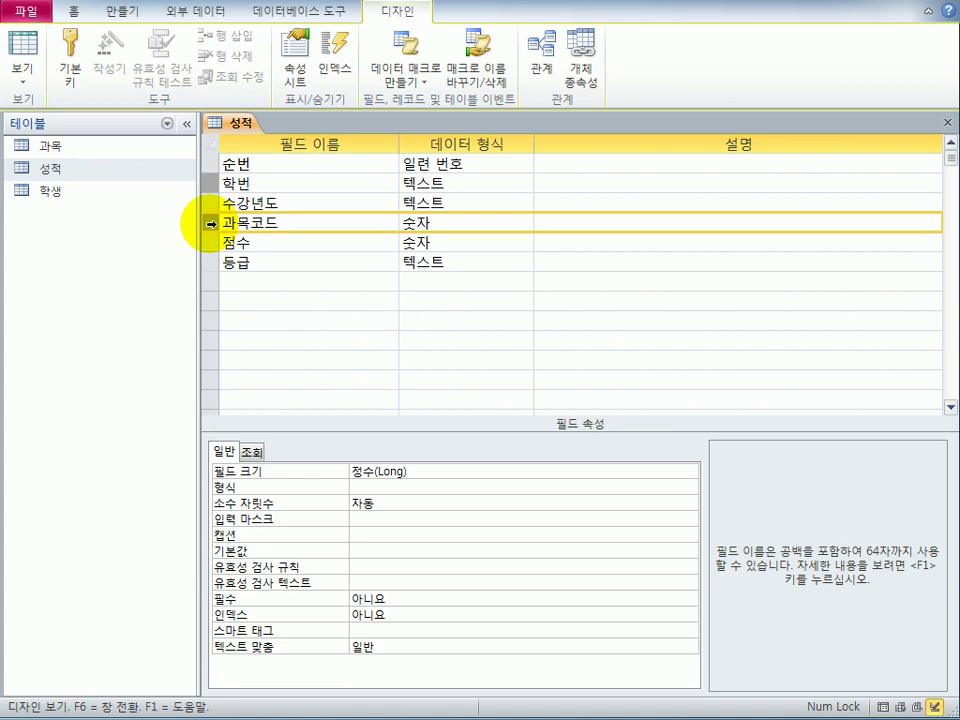
pyautogui.click(77, 88)
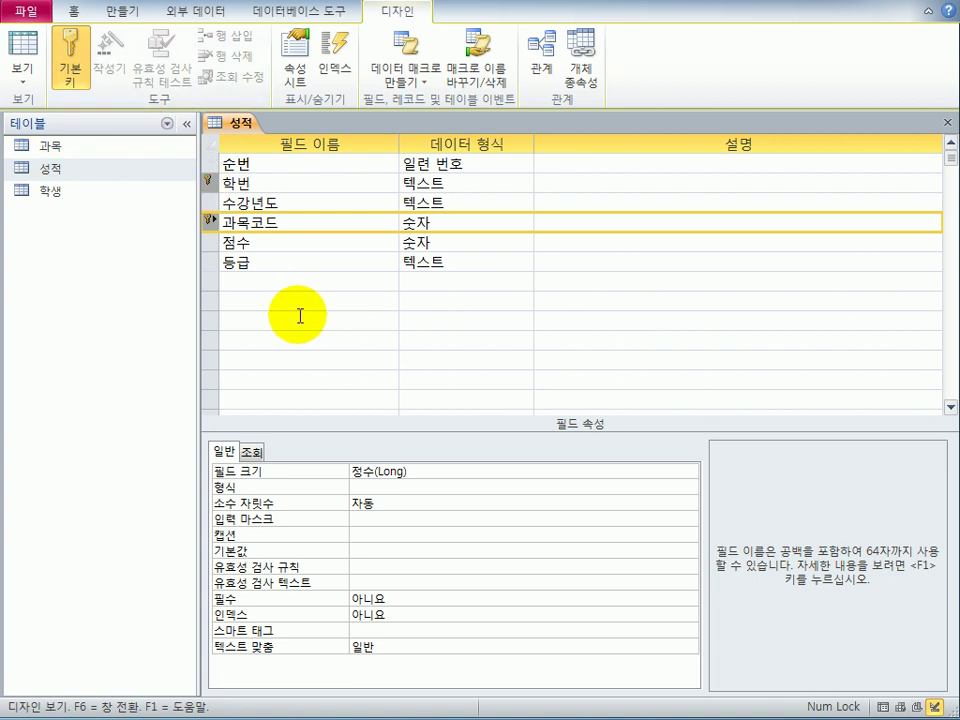
# Set the default value of the 수강년도 field to the current year with =Year(Date()).
pyautogui.click(292, 202)
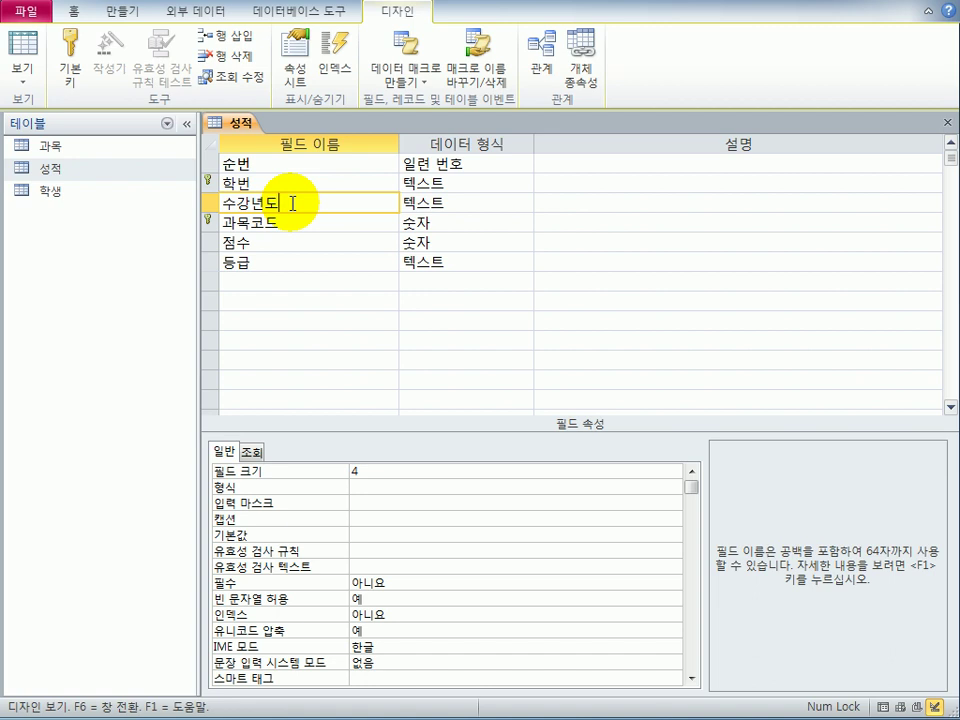
pyautogui.click(392, 537)
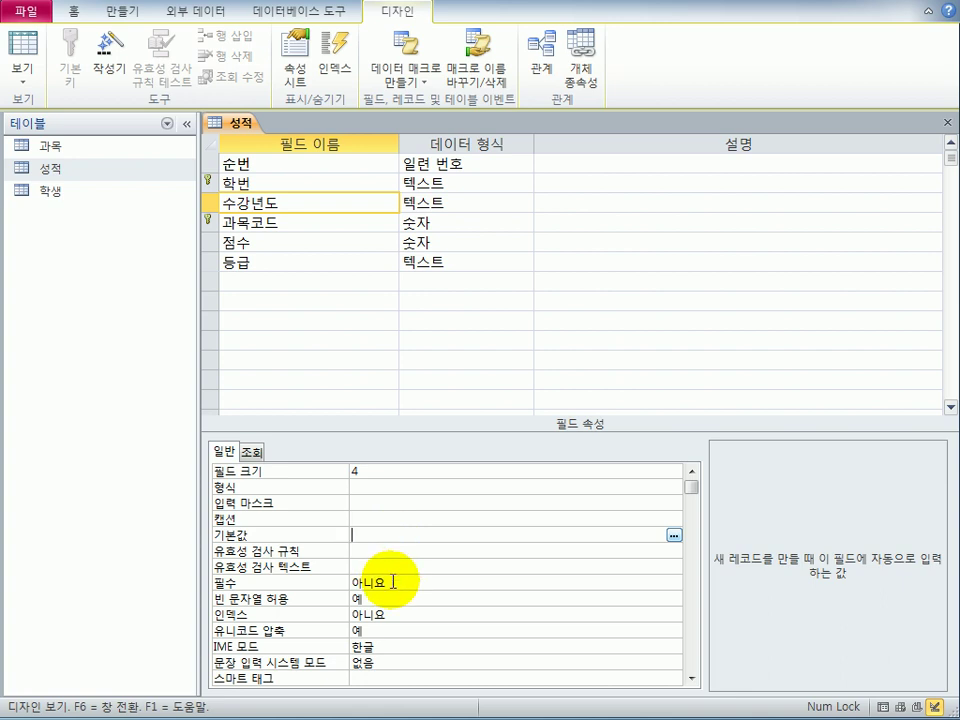
pyautogui.write('=year(')
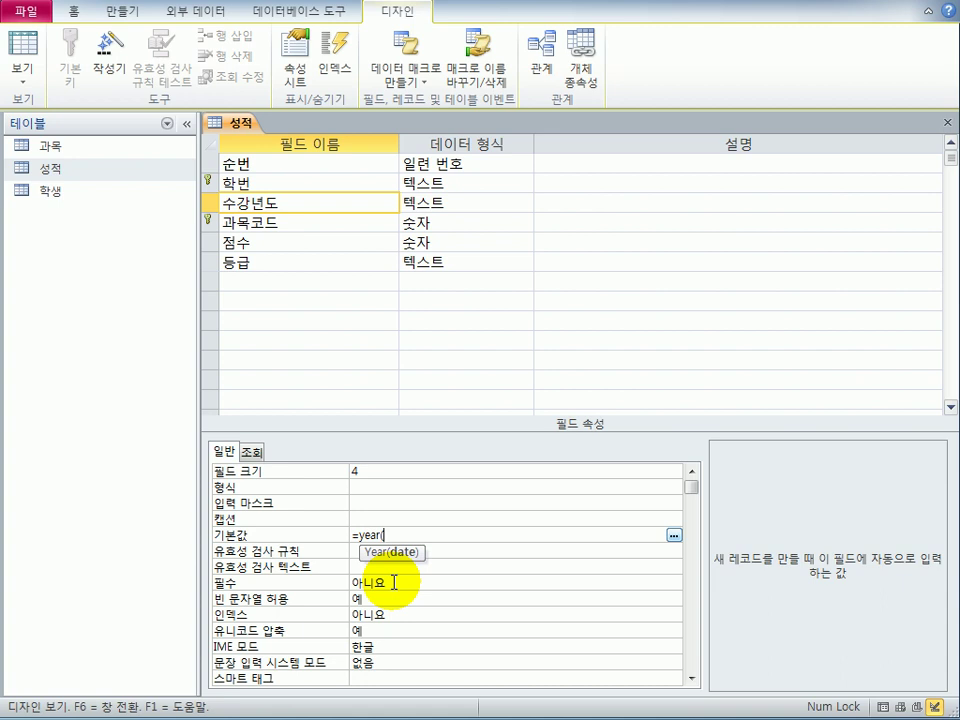
pyautogui.write('date()')
pyautogui.write(')')
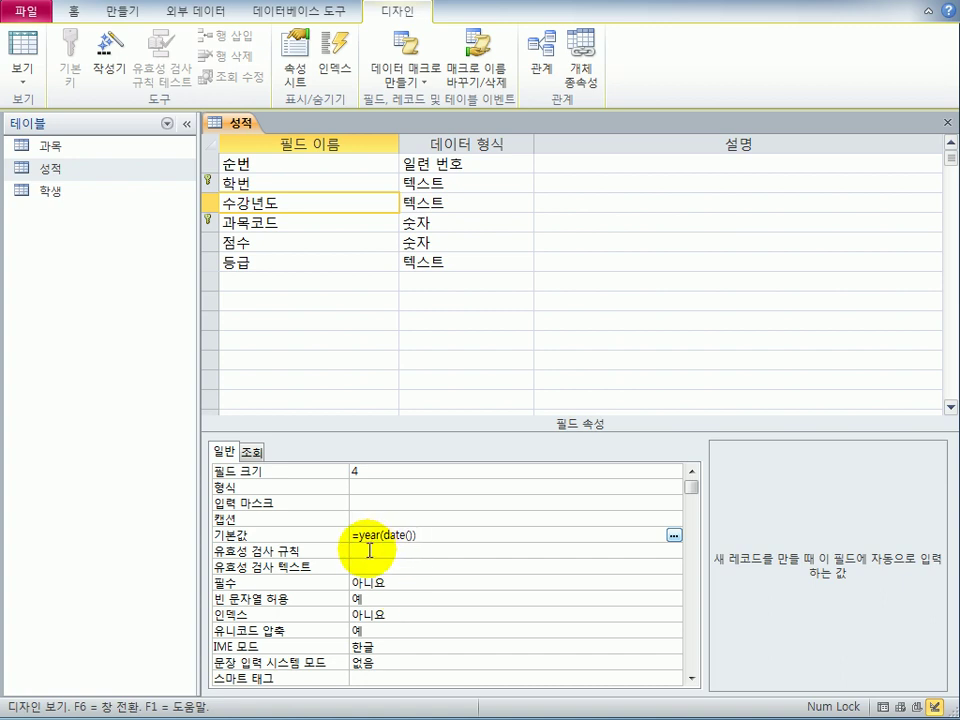
pyautogui.click(368, 550)
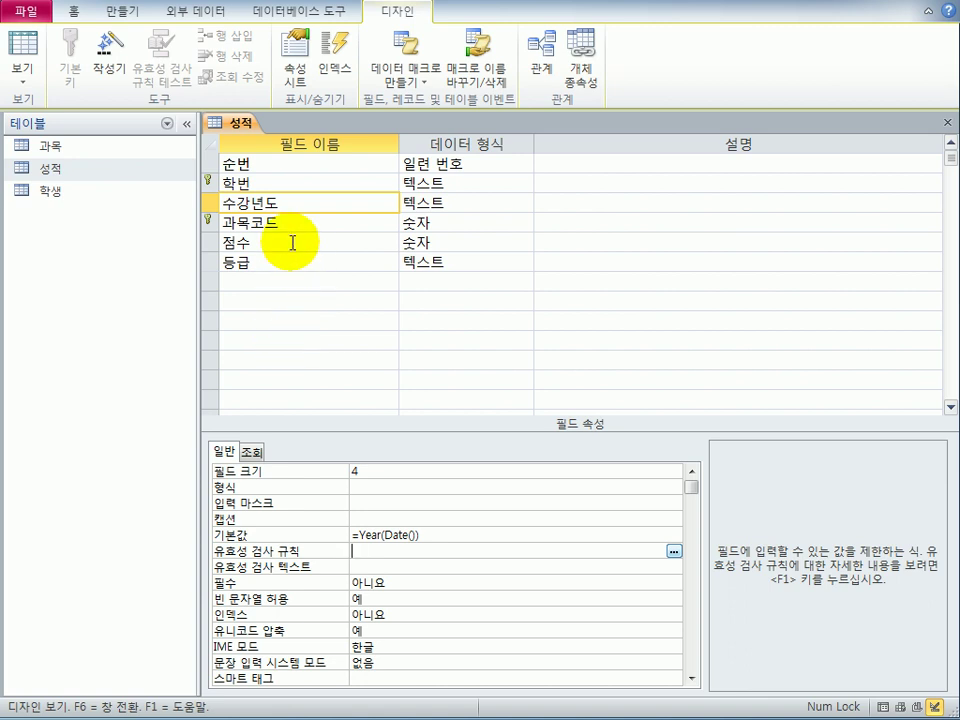
# Restrict the 등급 field to five grades with the validation rule In ("A","B","C","D","F").
pyautogui.click(270, 263)
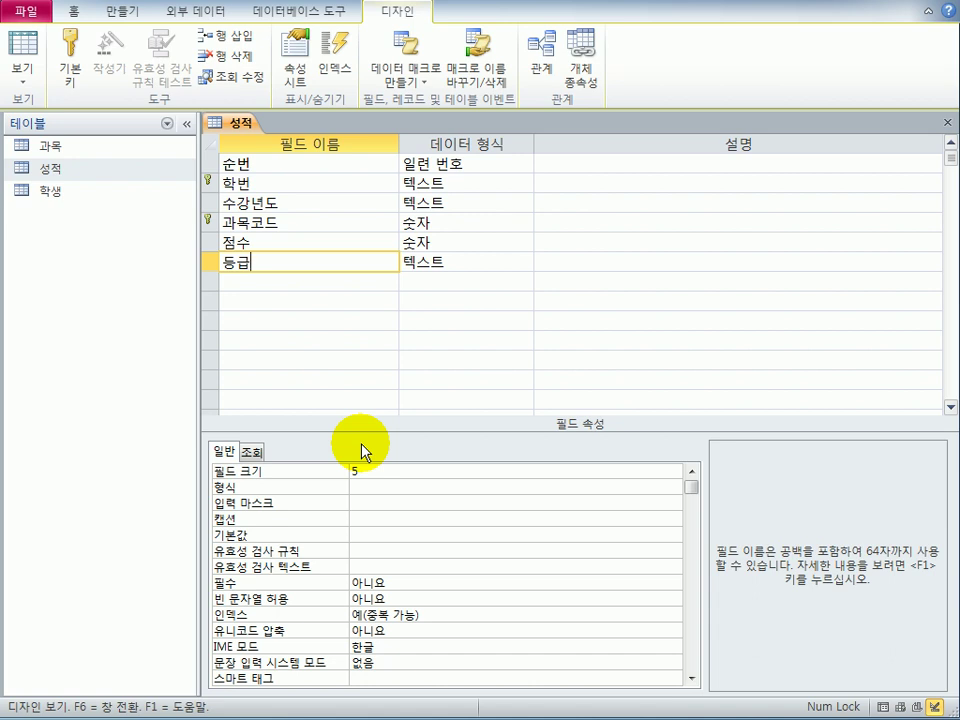
pyautogui.click(393, 552)
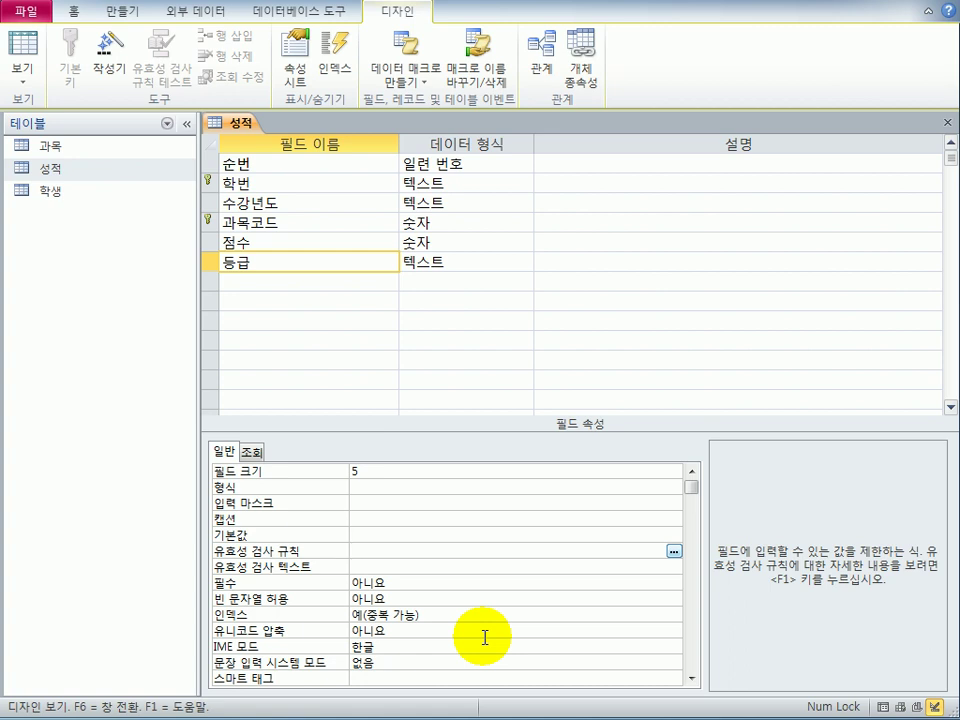
pyautogui.write('in(')
pyautogui.press('Escape')
pyautogui.write('"A","B","C","D","F")')
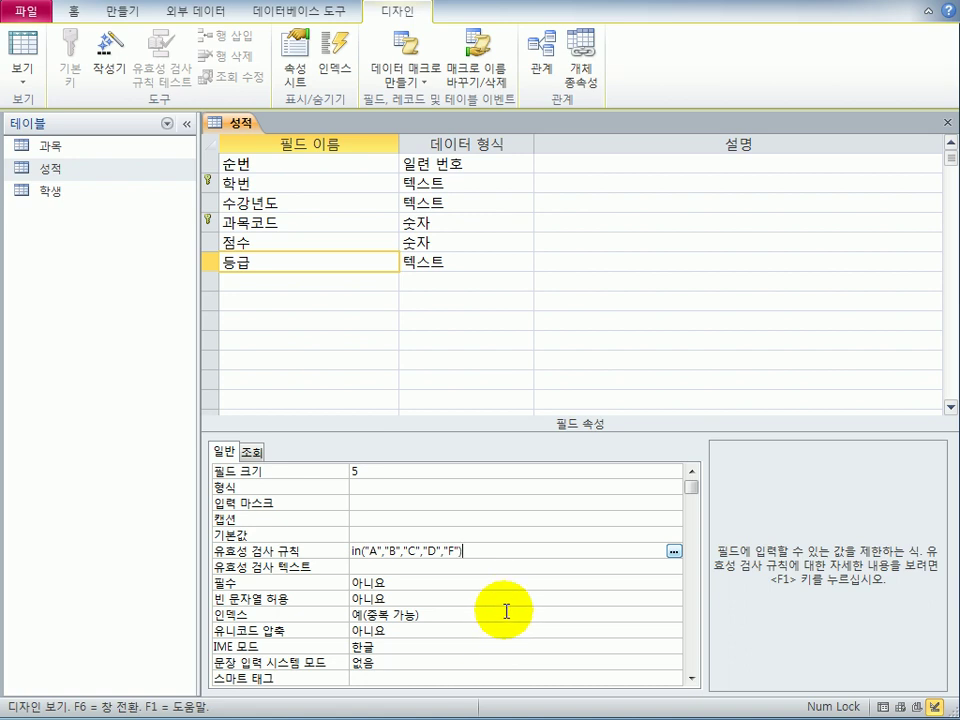
pyautogui.click(495, 567)
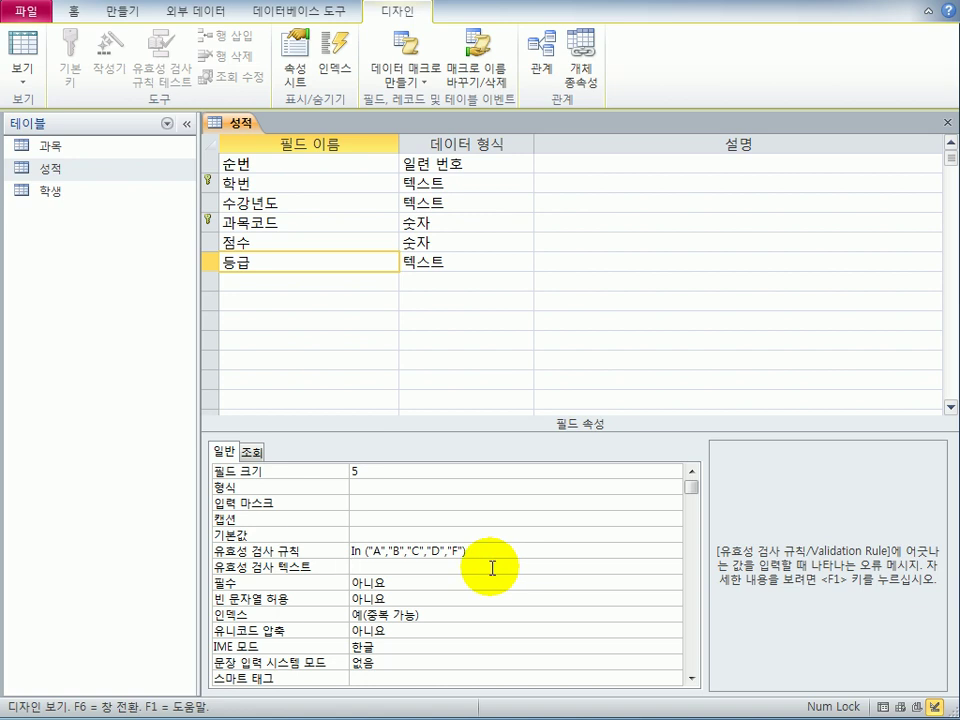
# Limit the 점수 field to scores from 0 to 100 with the validation rule Between 0 And 100.
pyautogui.click(281, 240)
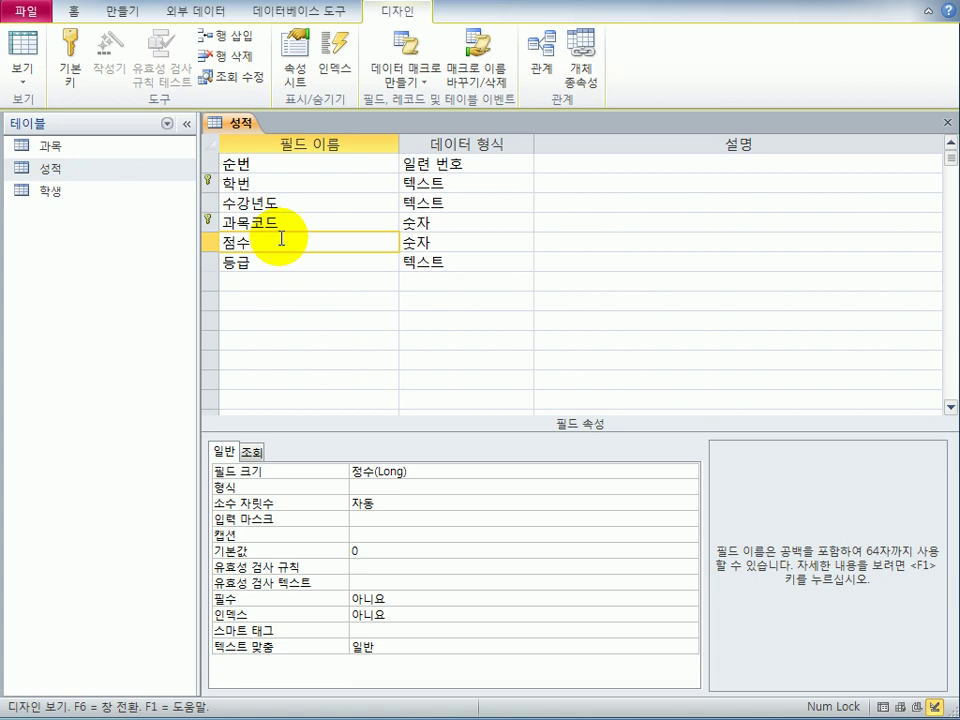
pyautogui.click(379, 565)
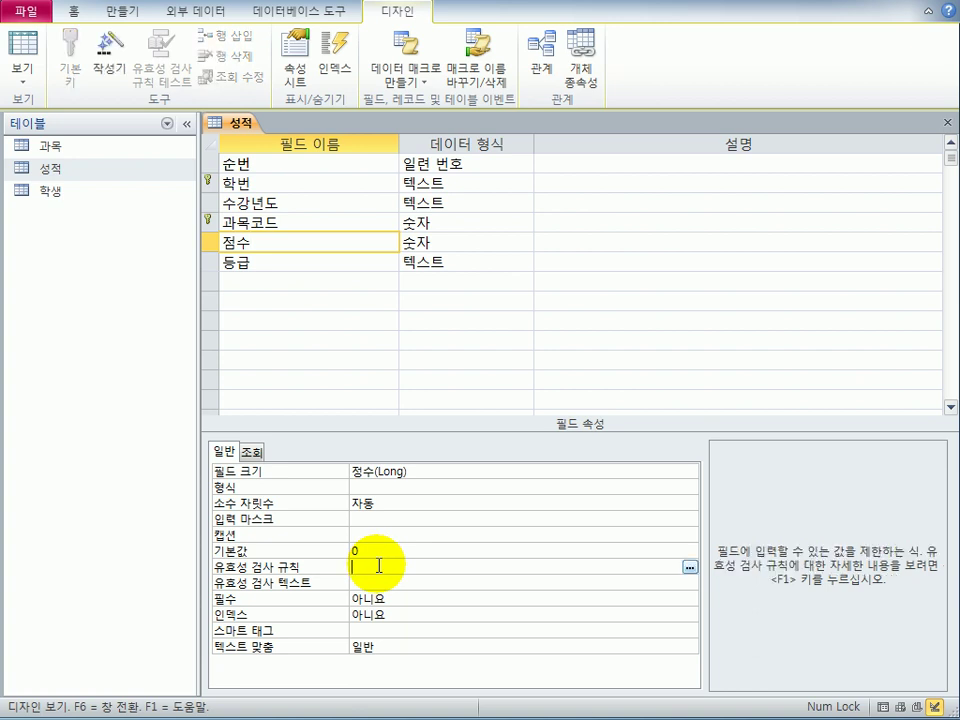
pyautogui.write('bet')
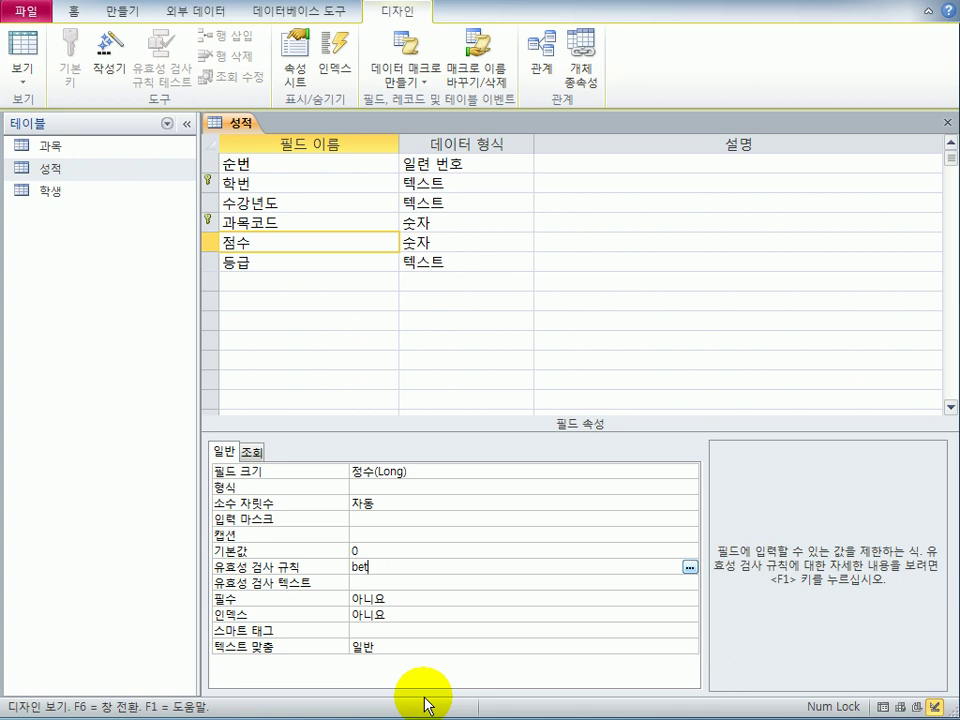
pyautogui.press('BackSpace')
pyautogui.press('BackSpace')
pyautogui.press('BackSpace')
pyautogui.write('>=0 and <=100')
pyautogui.hotkey('shift', 'Home')
pyautogui.write('between 0 and 100')
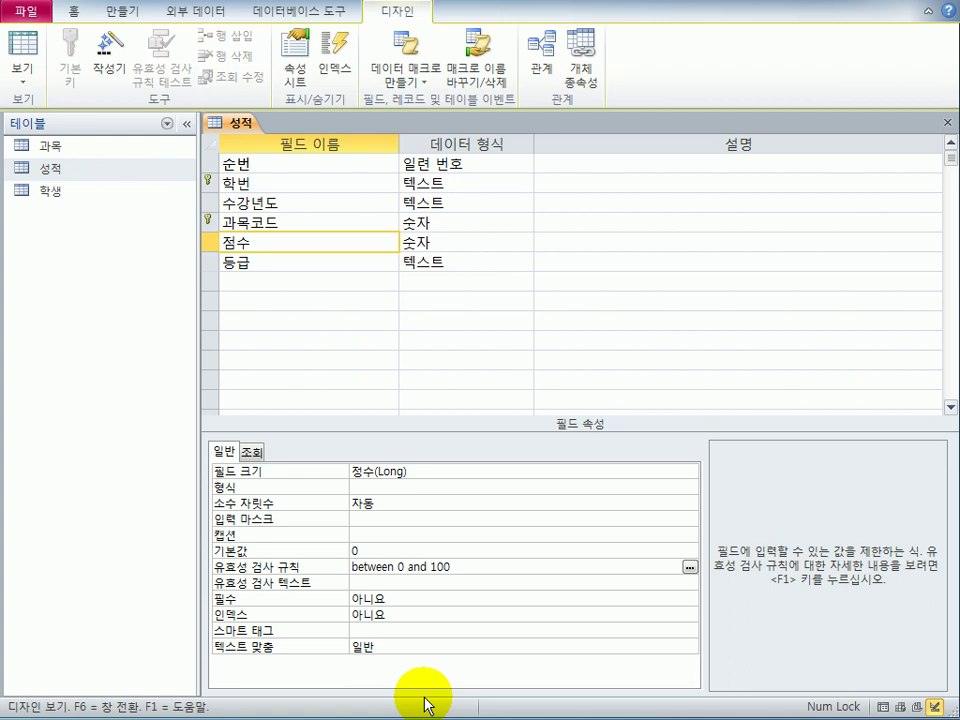
pyautogui.click(443, 603)
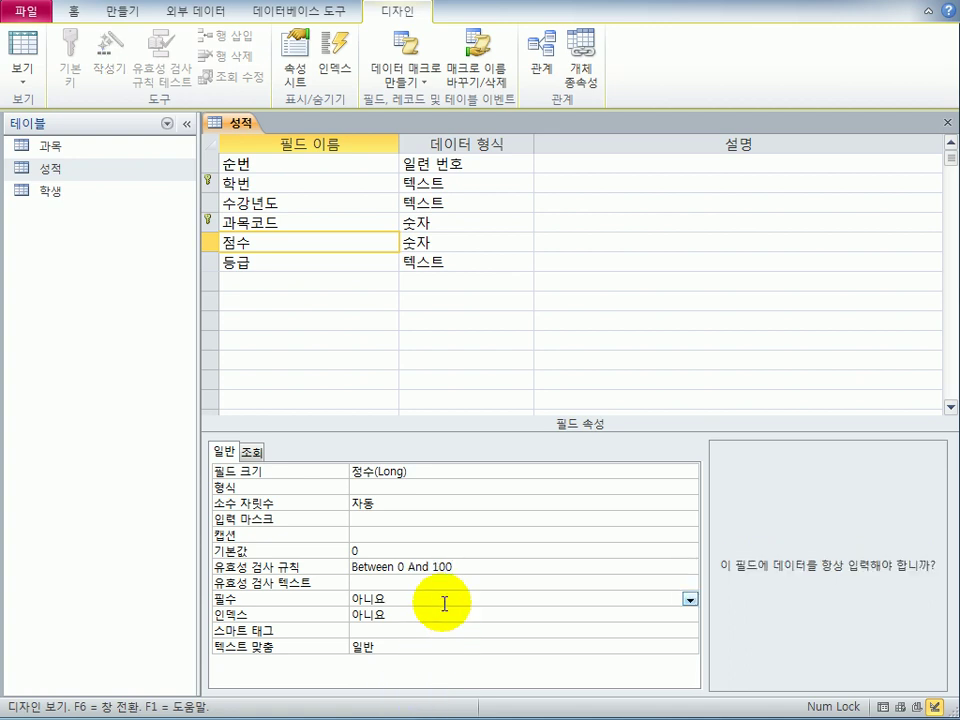
pyautogui.click(300, 186)
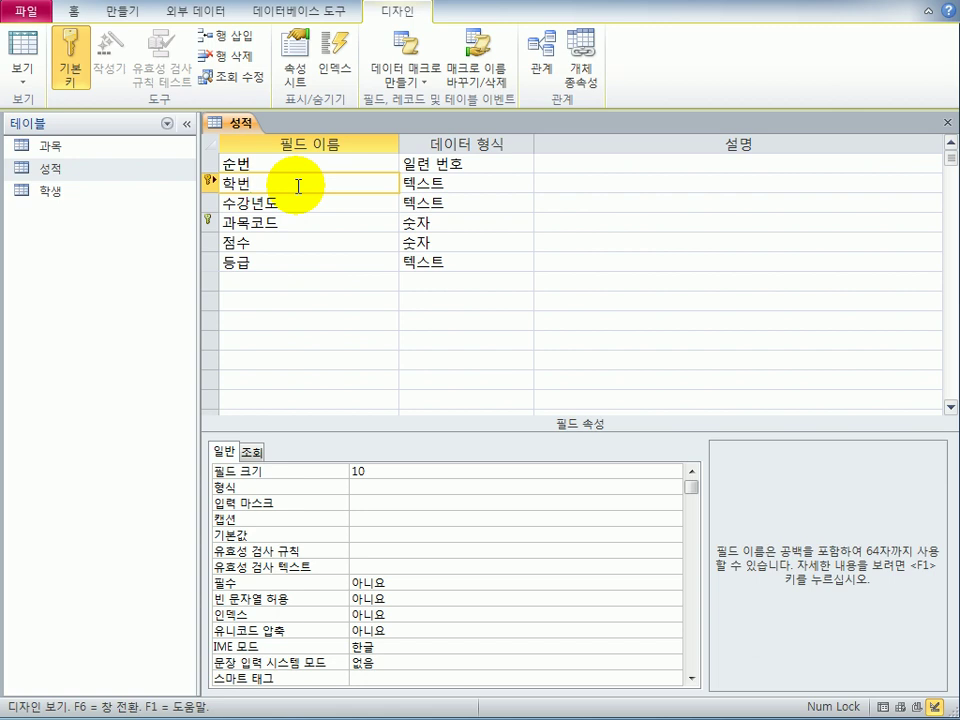
pyautogui.click(373, 505)
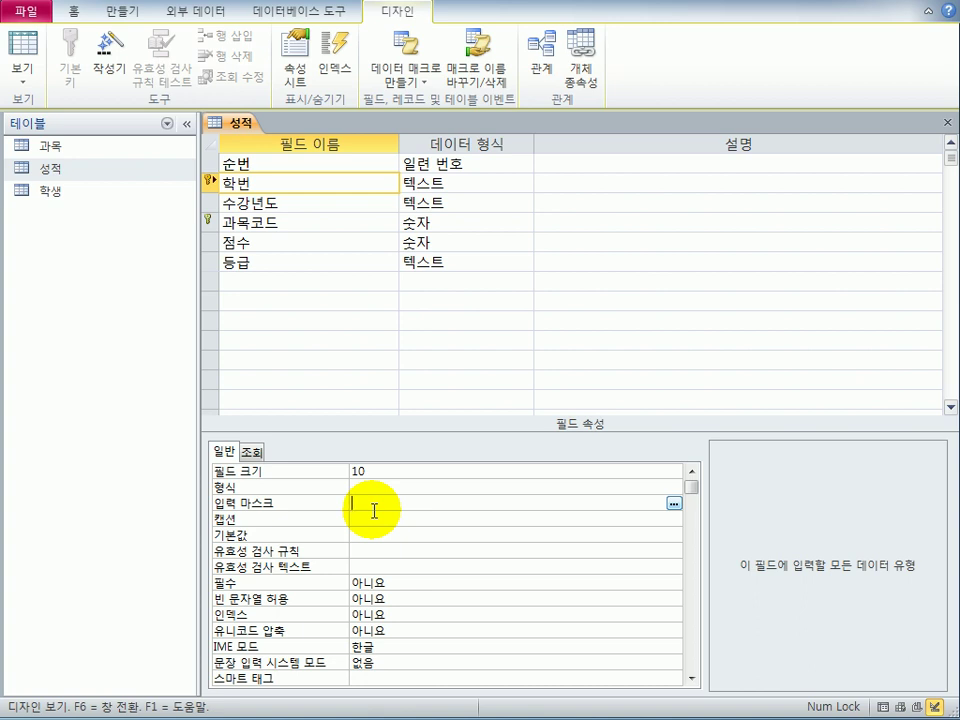
pyautogui.write('0000')
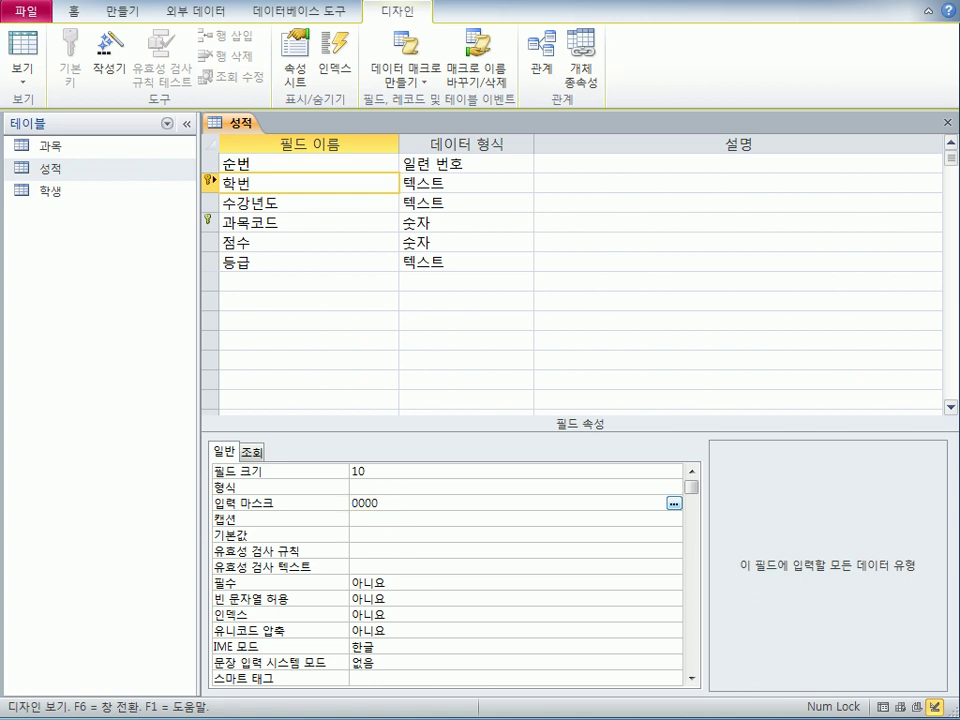
pyautogui.write('-00-0000')
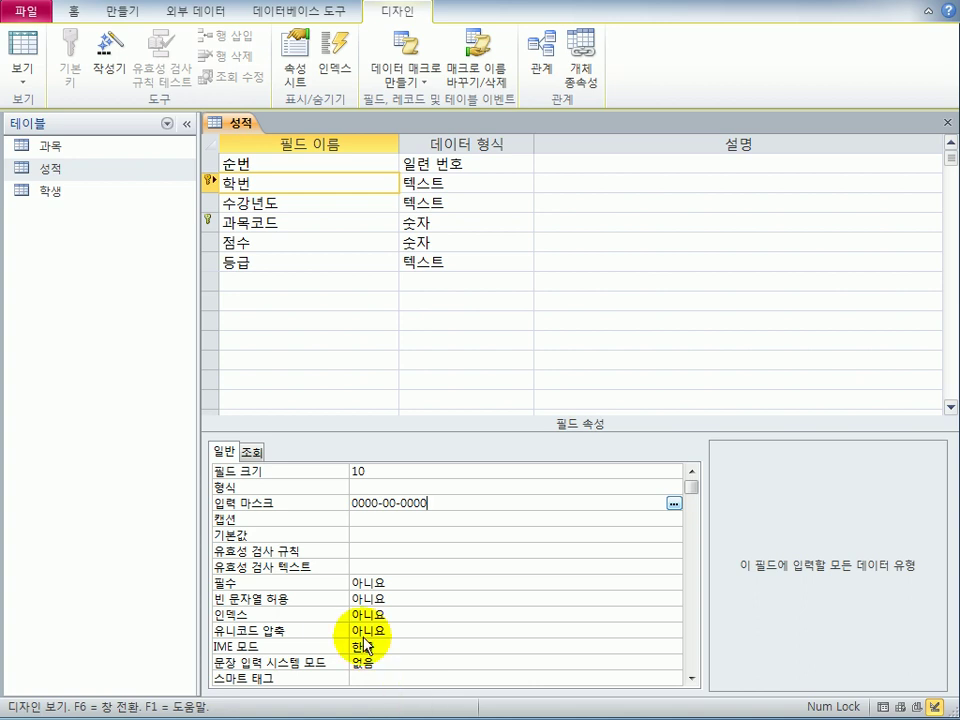
# Make the 학번 field required (예) and set its index property to 예(중복 가능).
pyautogui.click(305, 185)
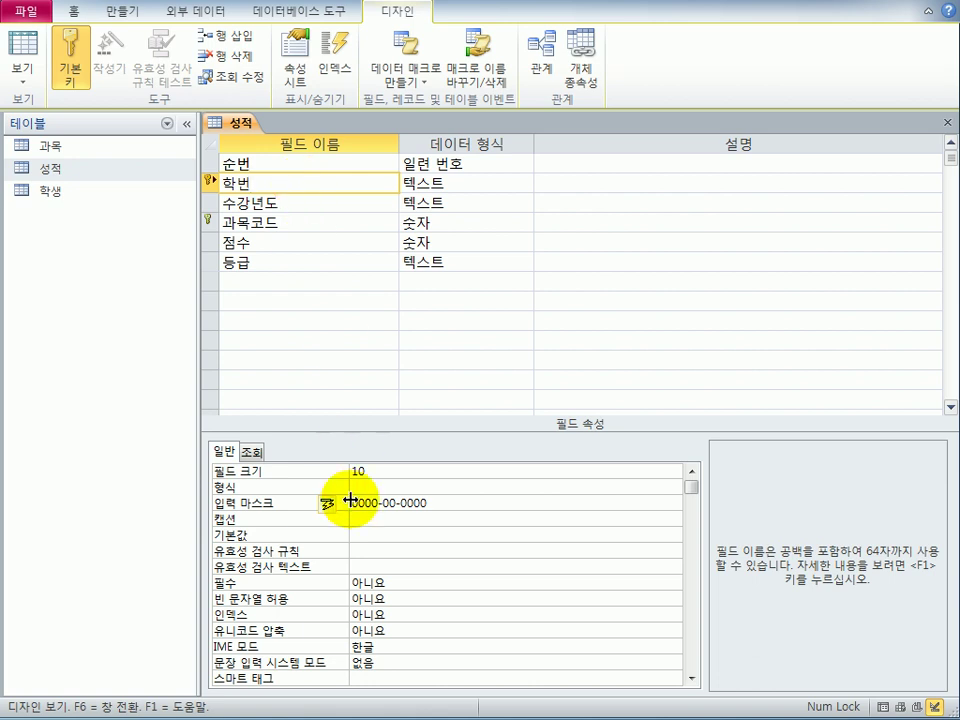
pyautogui.doubleClick(395, 580)
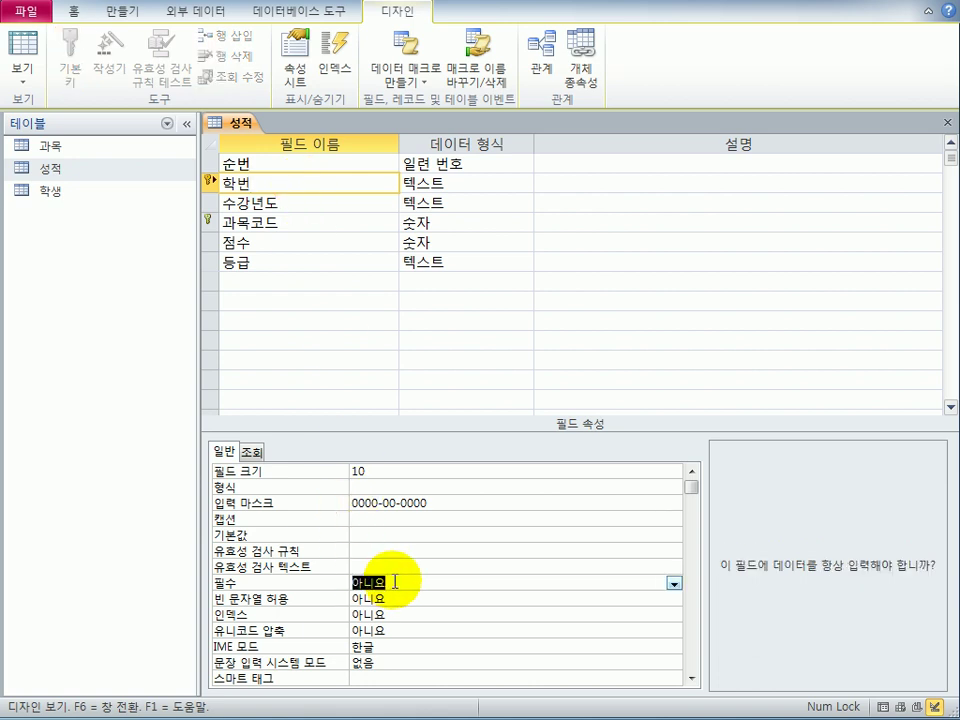
pyautogui.write('예')
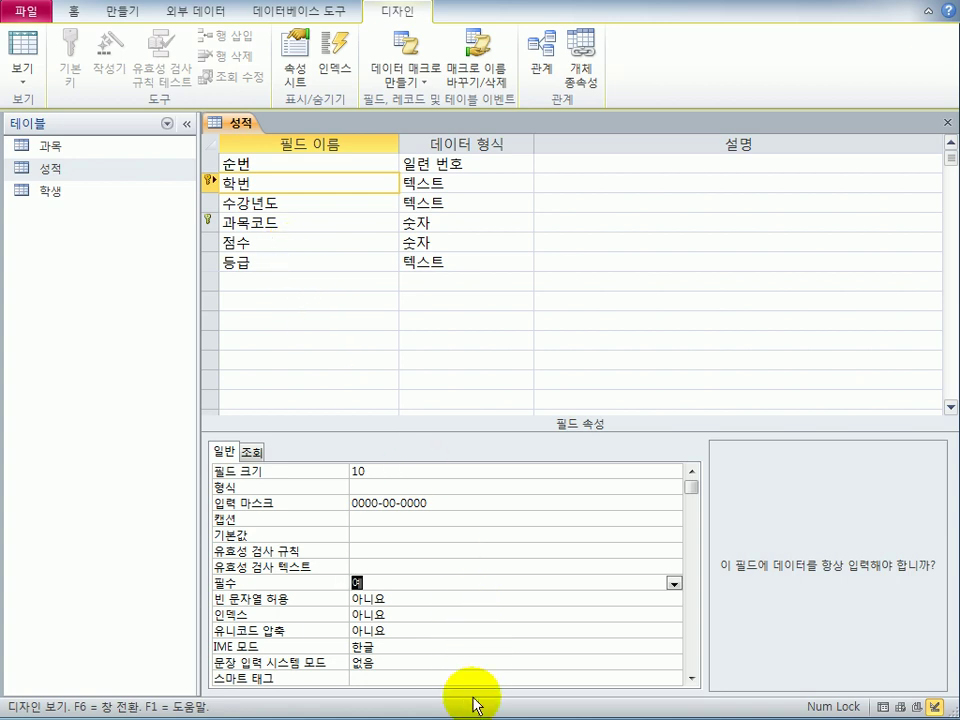
pyautogui.click(400, 615)
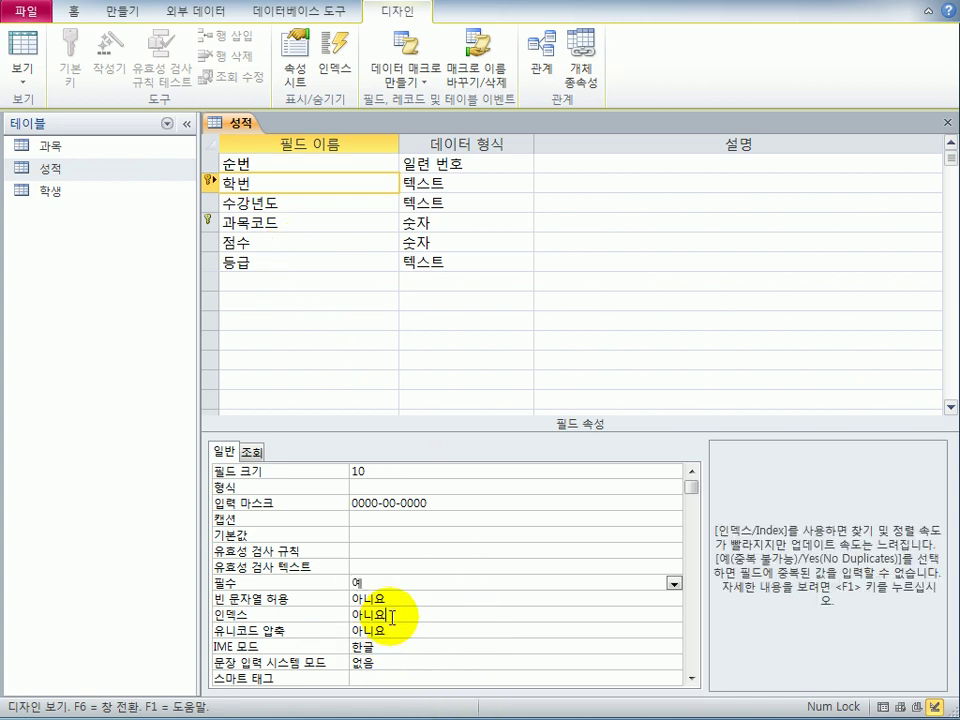
pyautogui.doubleClick(415, 616)
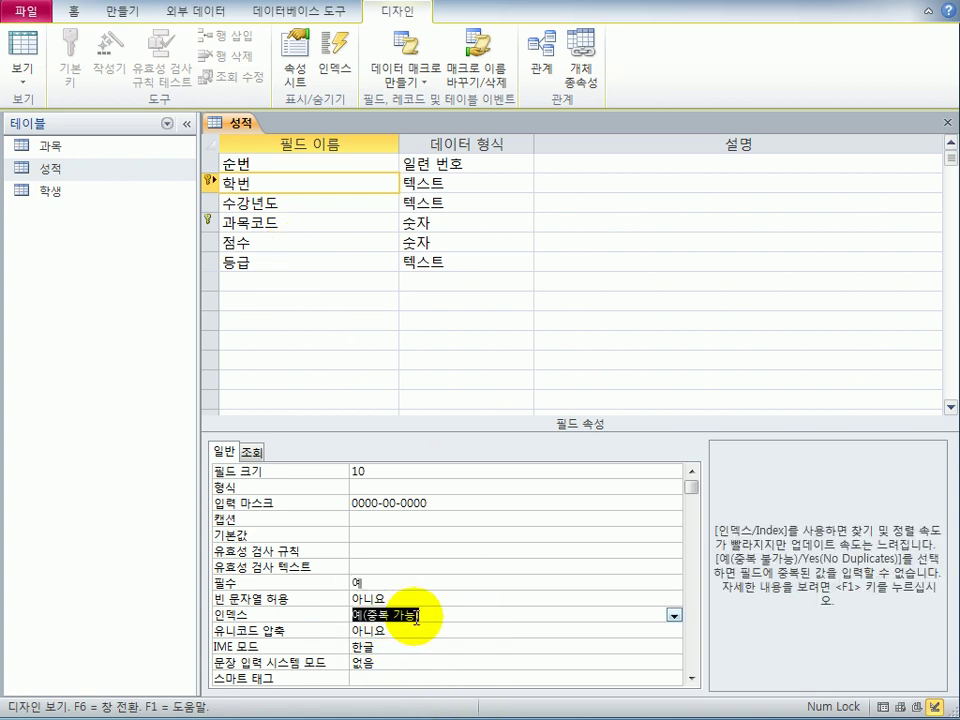
pyautogui.click(676, 616)
pyautogui.click(603, 646)
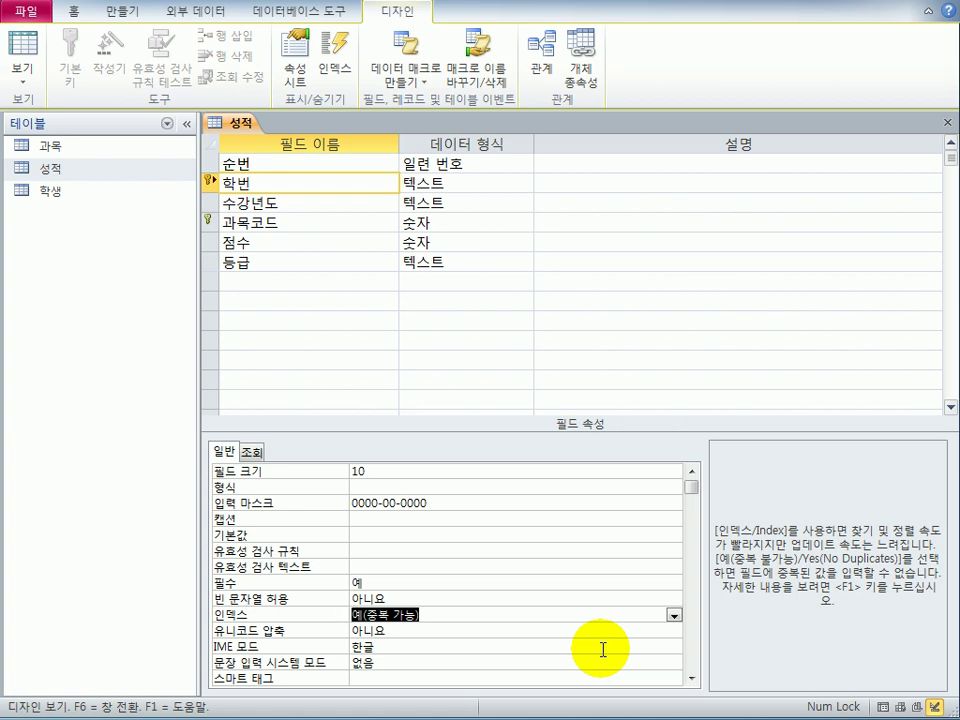
# Set the display format of the 과목코드 field to 000, and close the 성적 table, saving its design changes.
pyautogui.click(319, 222)
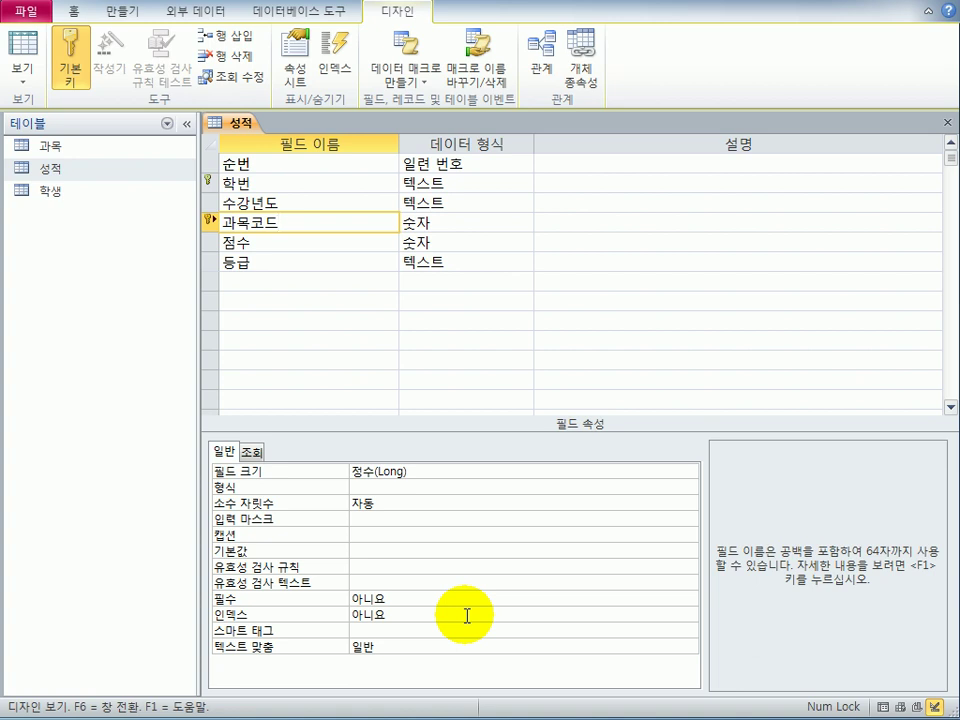
pyautogui.click(435, 488)
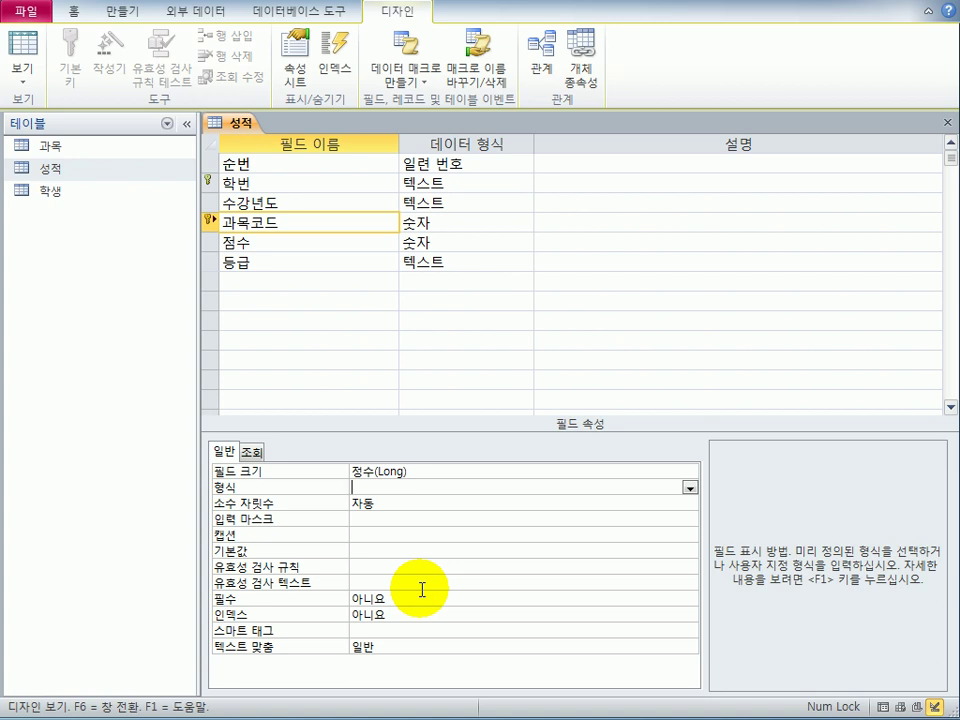
pyautogui.write('000')
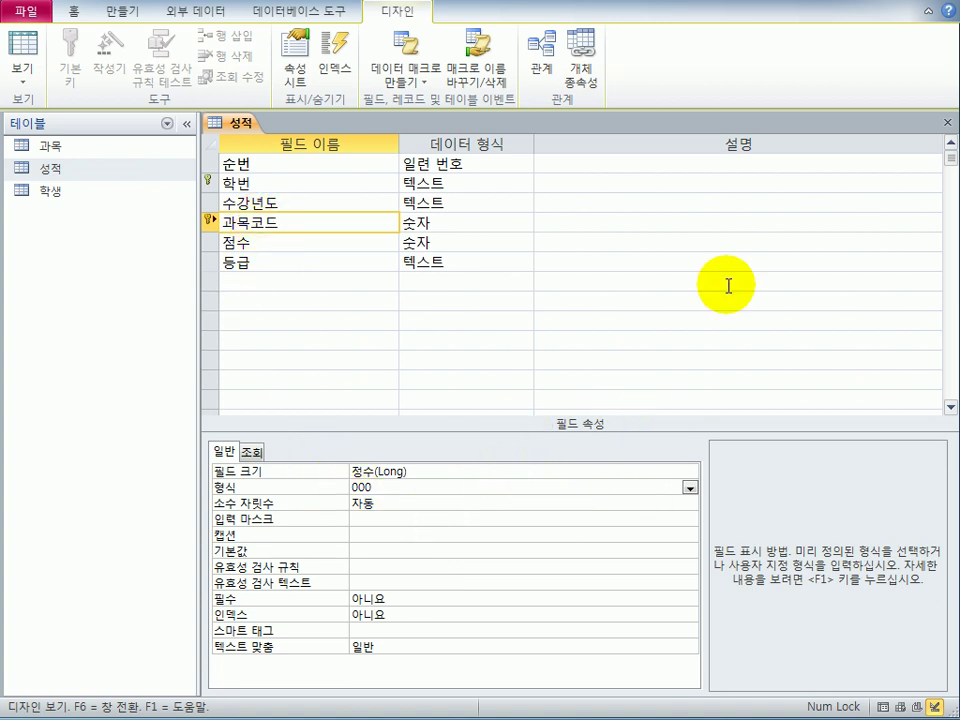
pyautogui.click(948, 124)
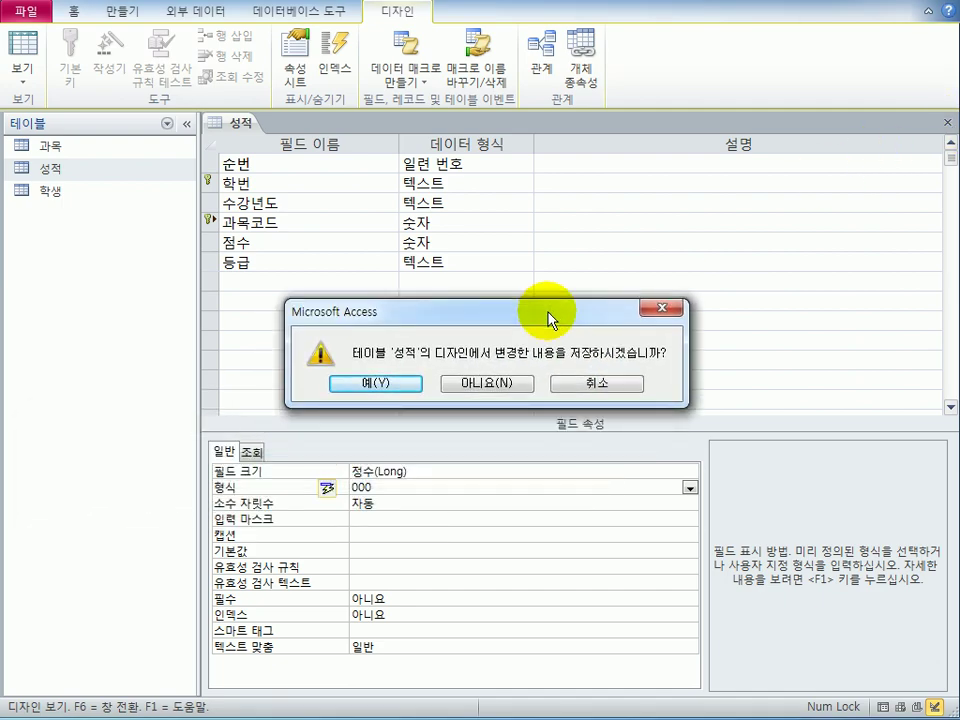
pyautogui.click(376, 389)
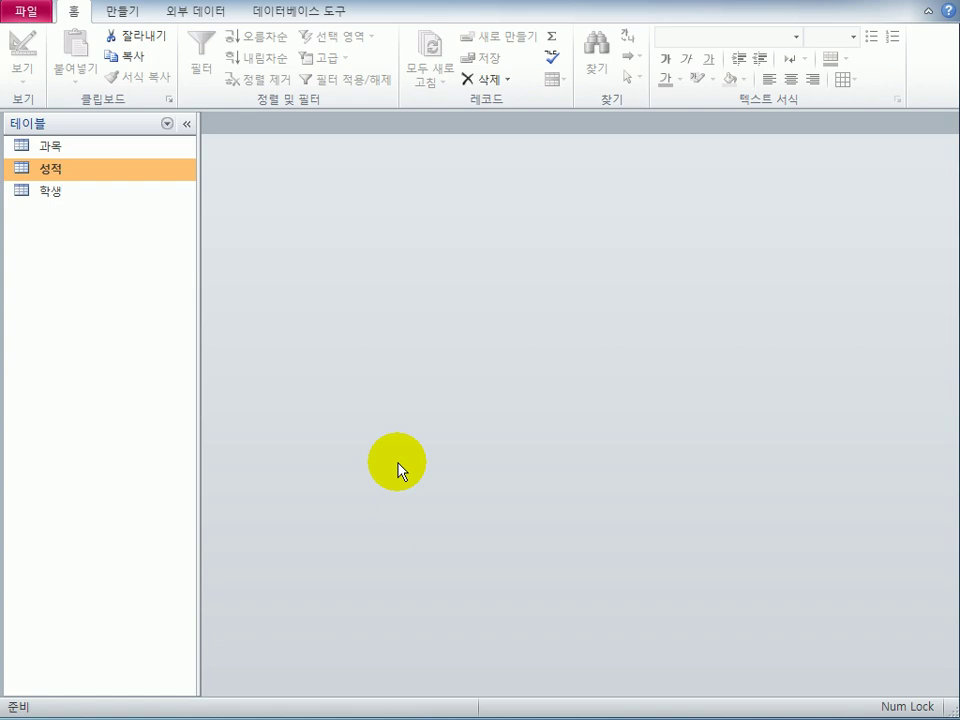
# Open the 학생 table's design at the 주민등록번호 field, and widen that field's column in the datasheet to show the full numbers.
pyautogui.click(107, 195)
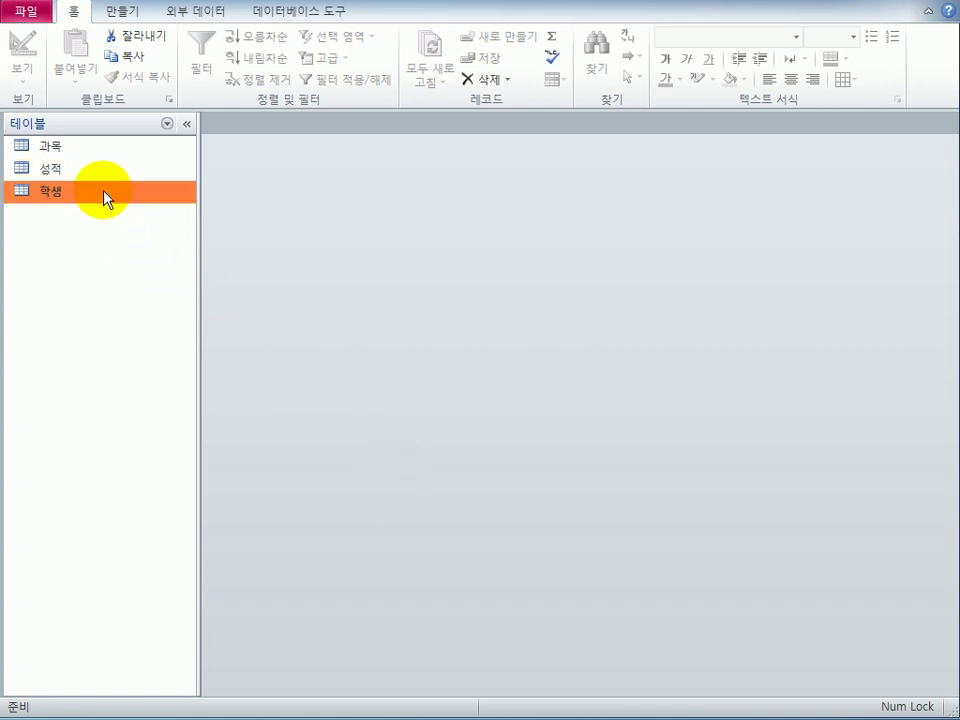
pyautogui.rightClick(107, 195)
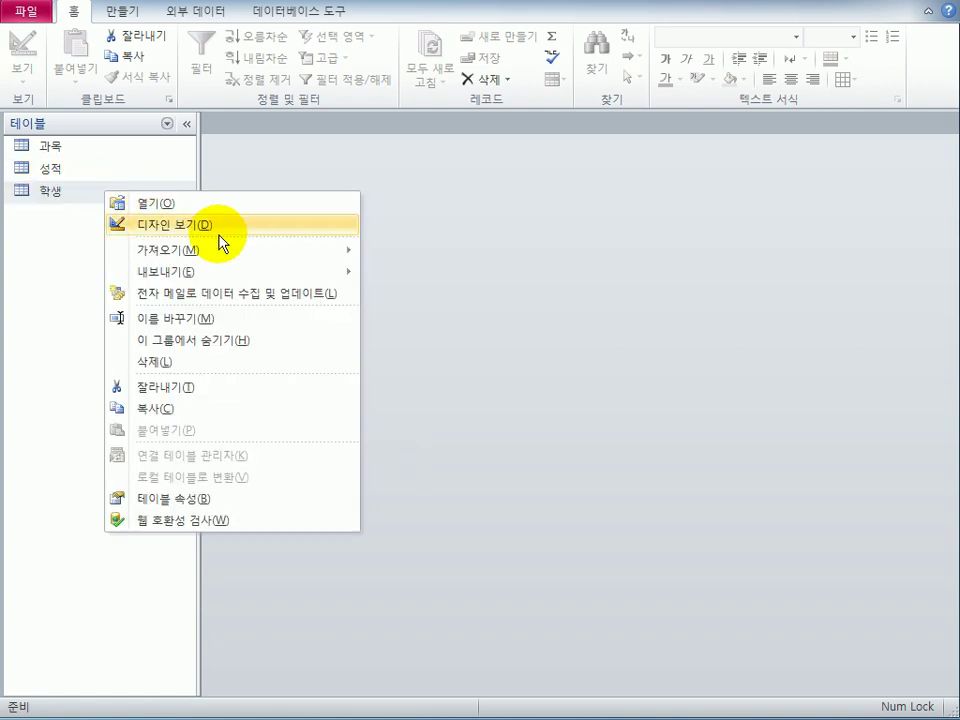
pyautogui.click(223, 238)
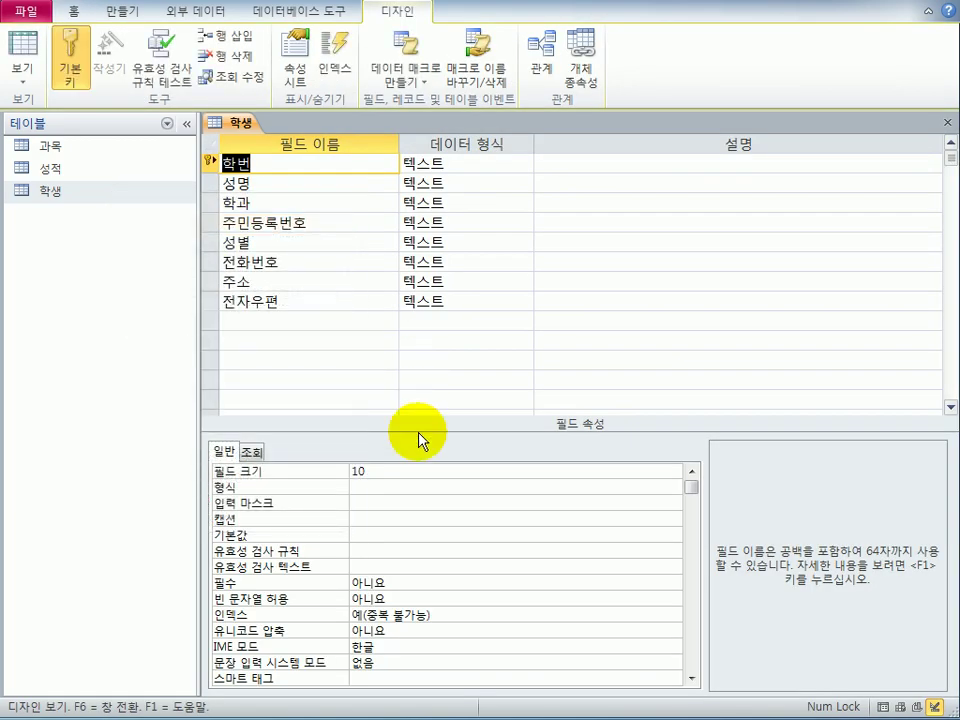
pyautogui.click(321, 222)
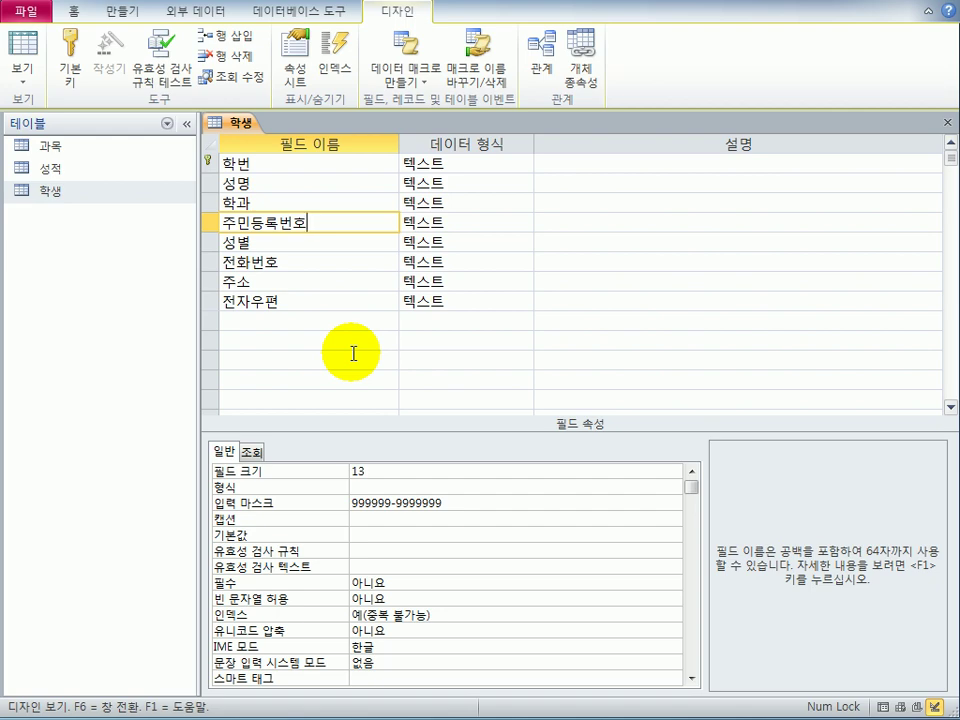
pyautogui.click(35, 47)
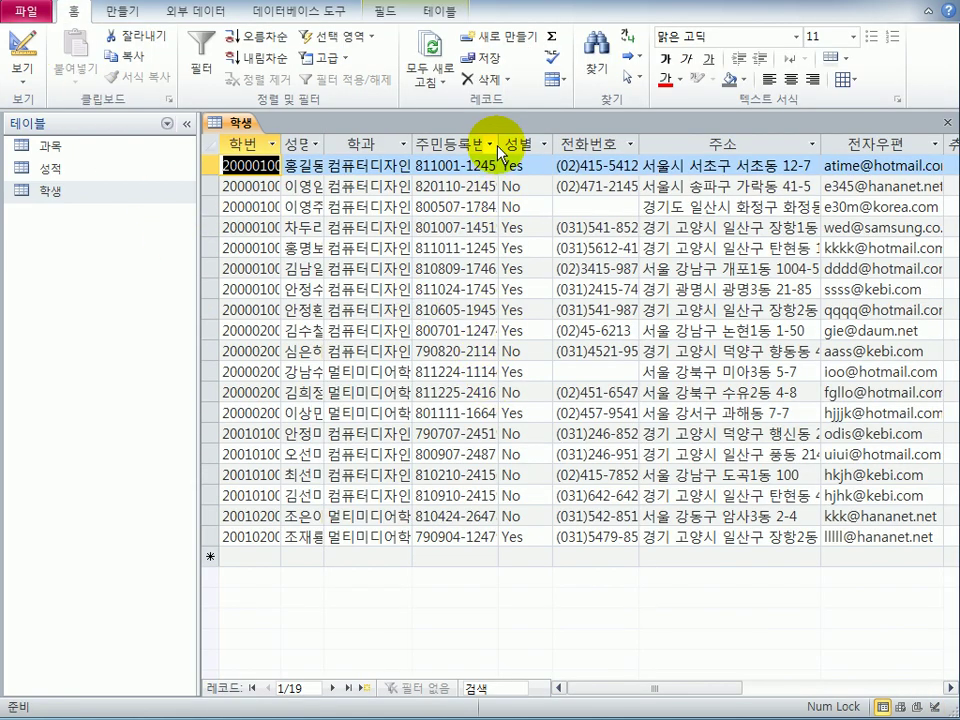
pyautogui.moveTo(498, 143); pyautogui.dragTo(531, 143)
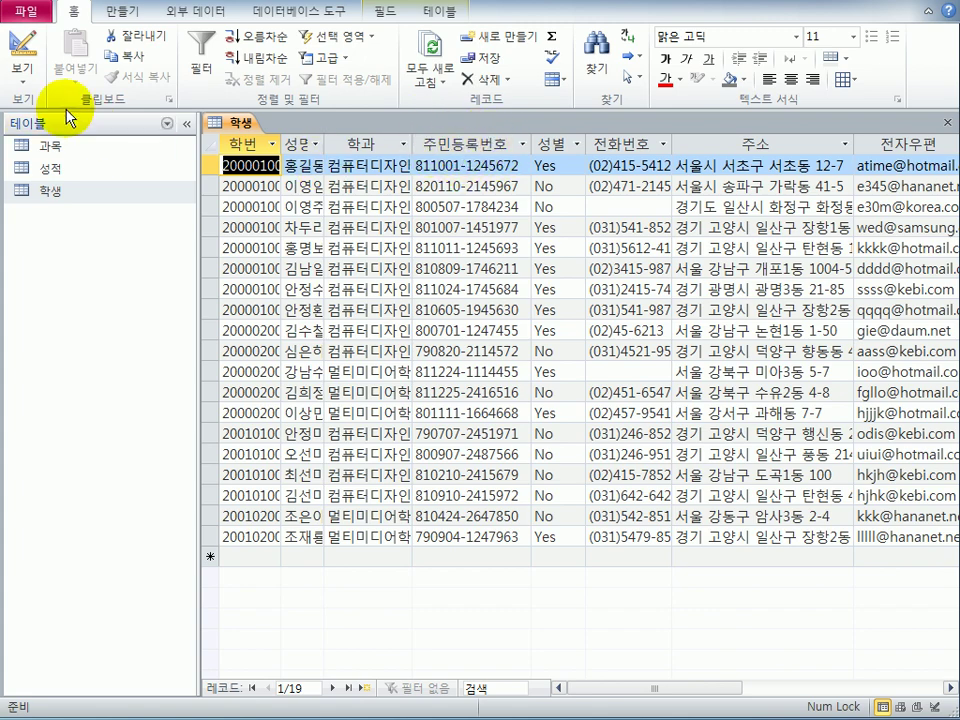
# Set the caption of the 주민등록번호 field to 주민번호, and save the table to show it in the datasheet.
pyautogui.click(30, 78)
pyautogui.click(60, 238)
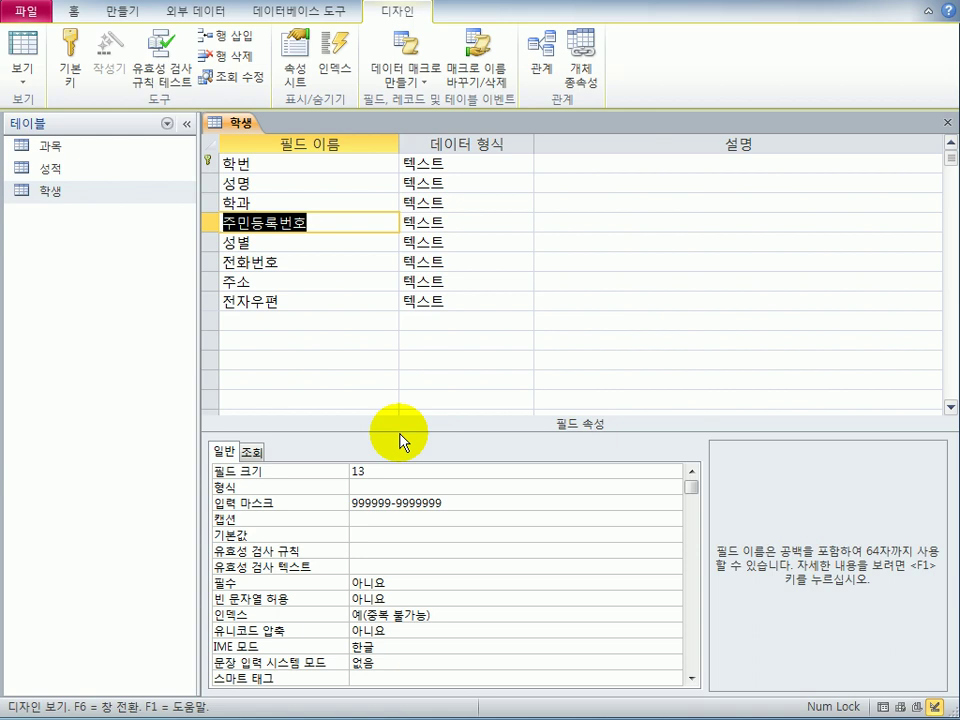
pyautogui.click(385, 523)
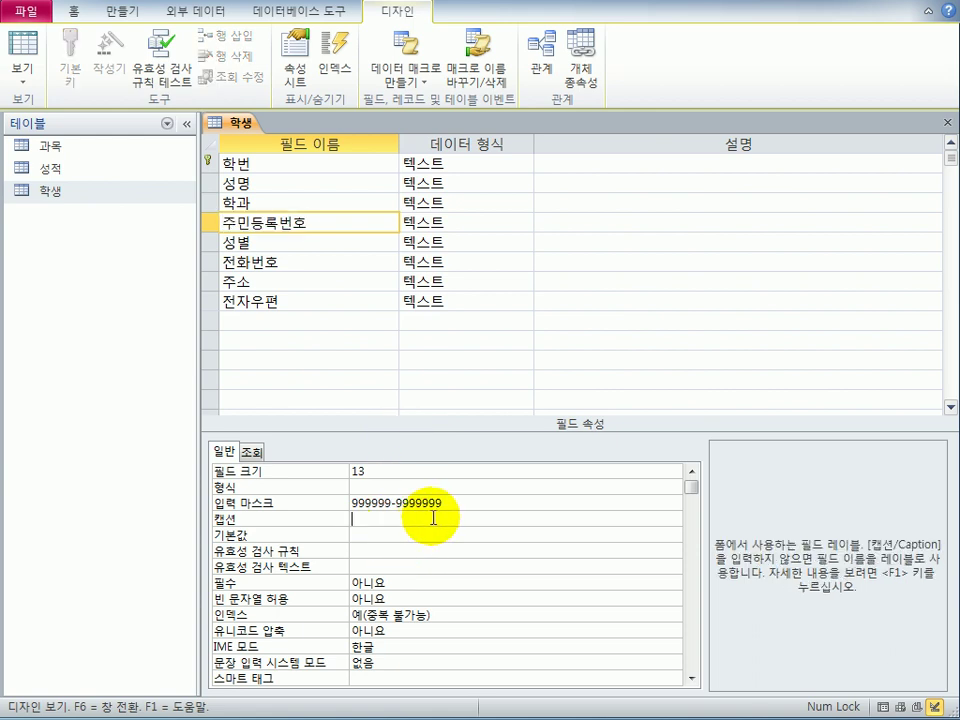
pyautogui.write('주민번호')
pyautogui.click(37, 55)
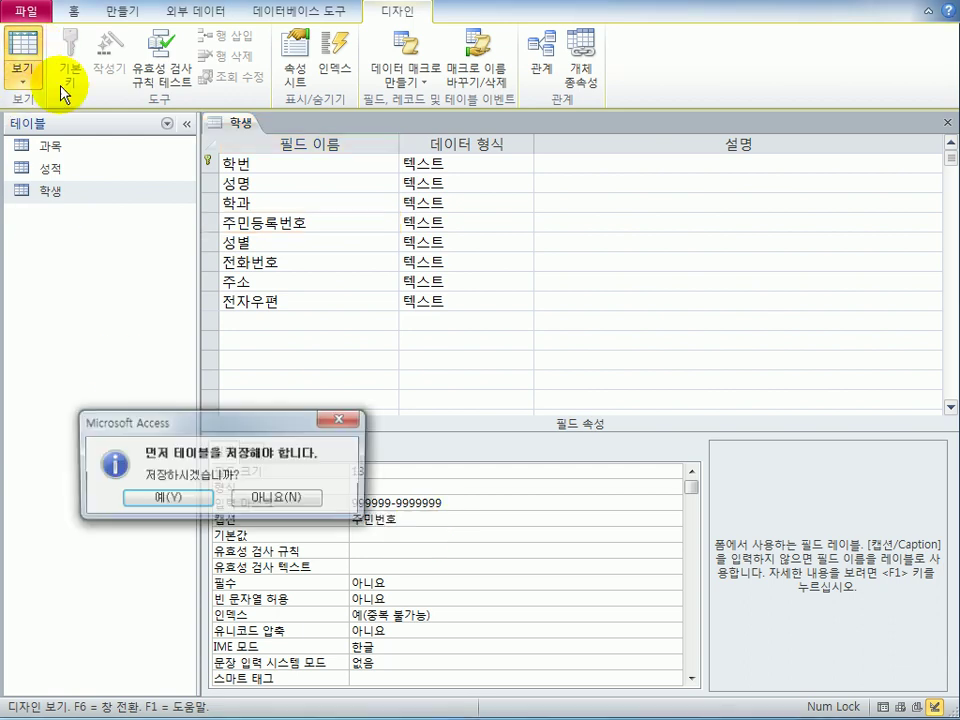
pyautogui.click(163, 498)
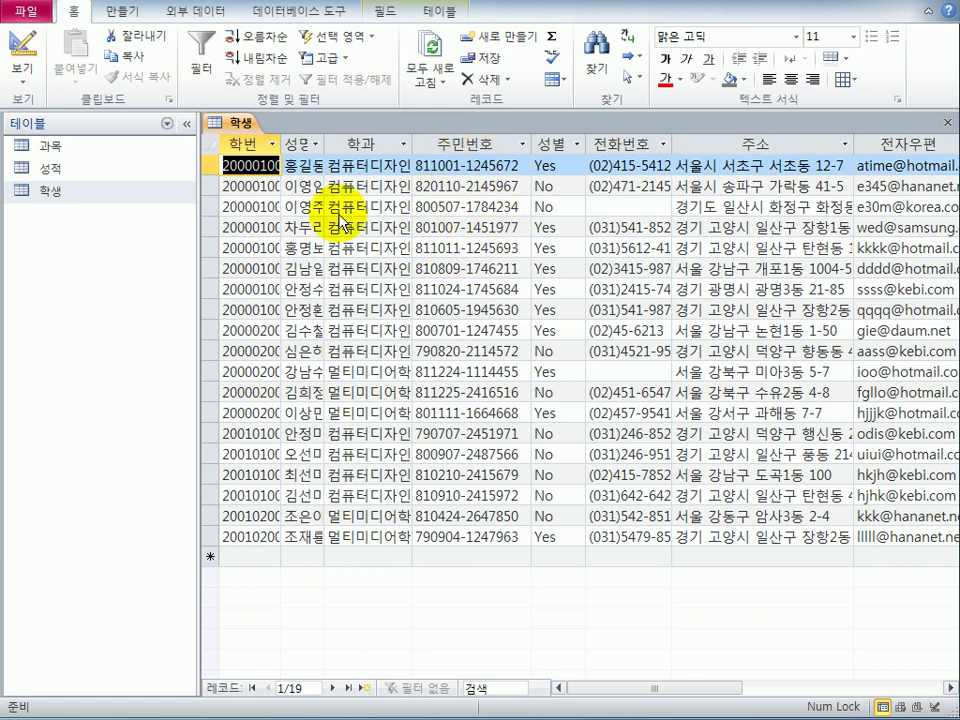
# Return to the 학생 table's design and change the data type of the 성별 field to Yes/No.
pyautogui.click(22, 68)
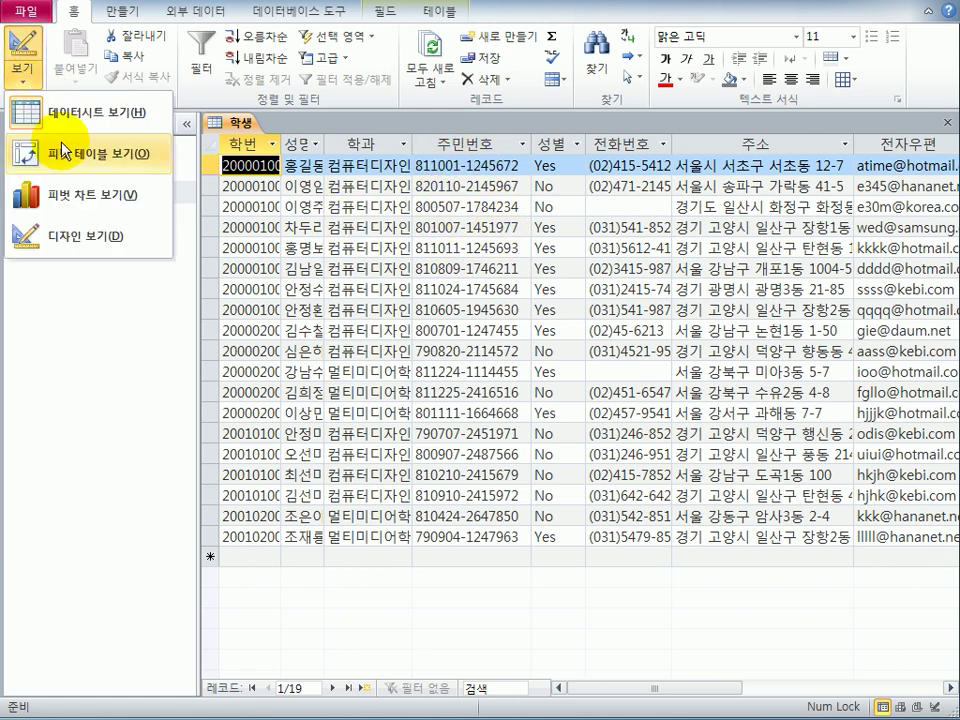
pyautogui.click(90, 238)
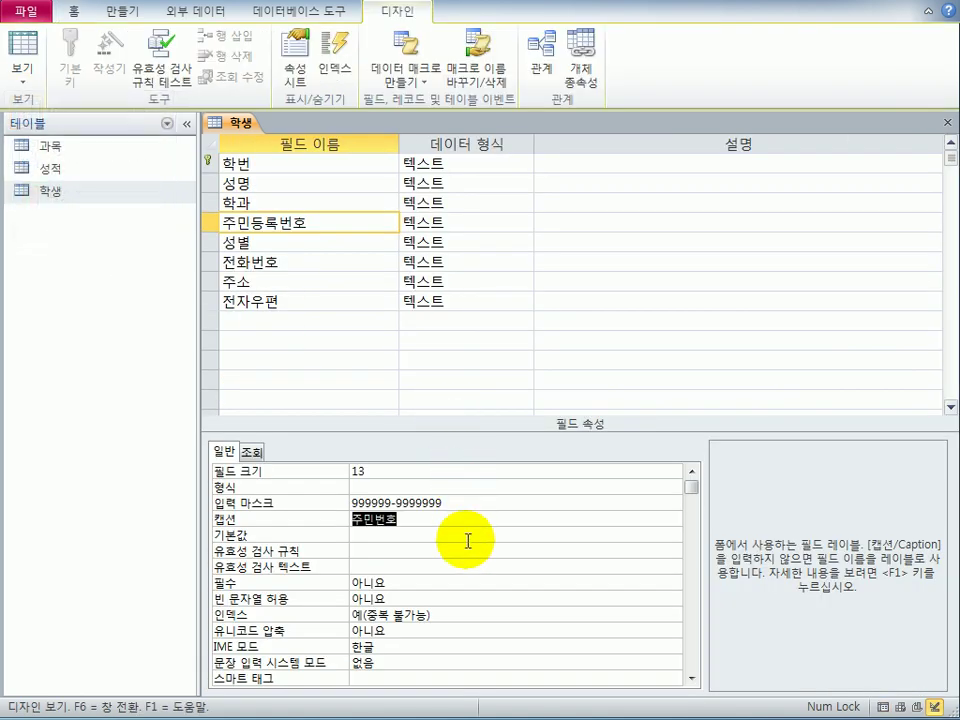
pyautogui.click(321, 244)
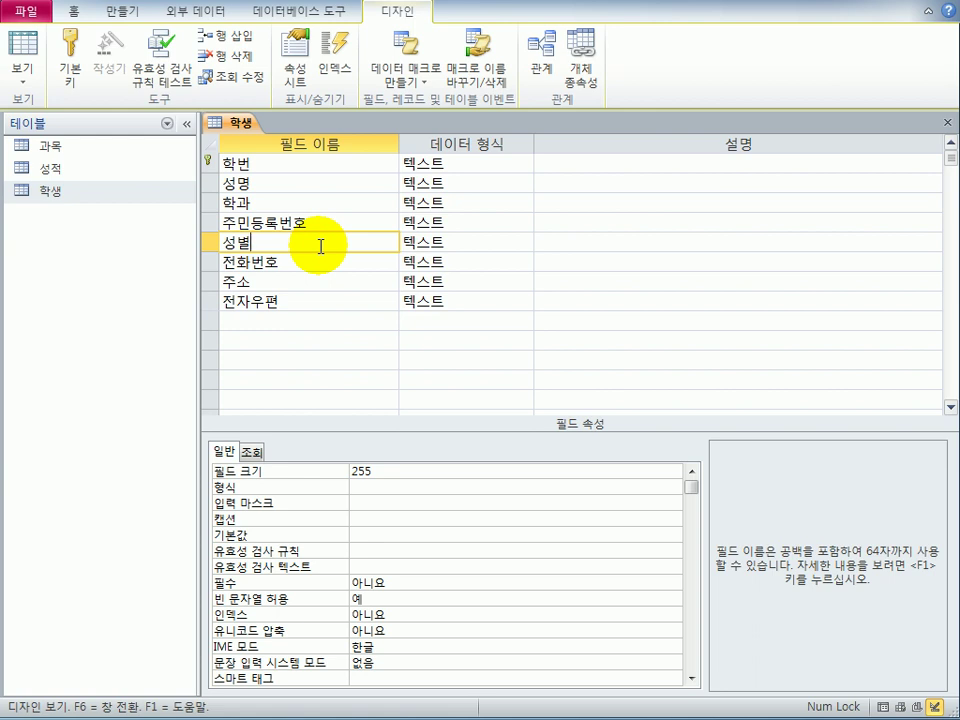
pyautogui.click(481, 245)
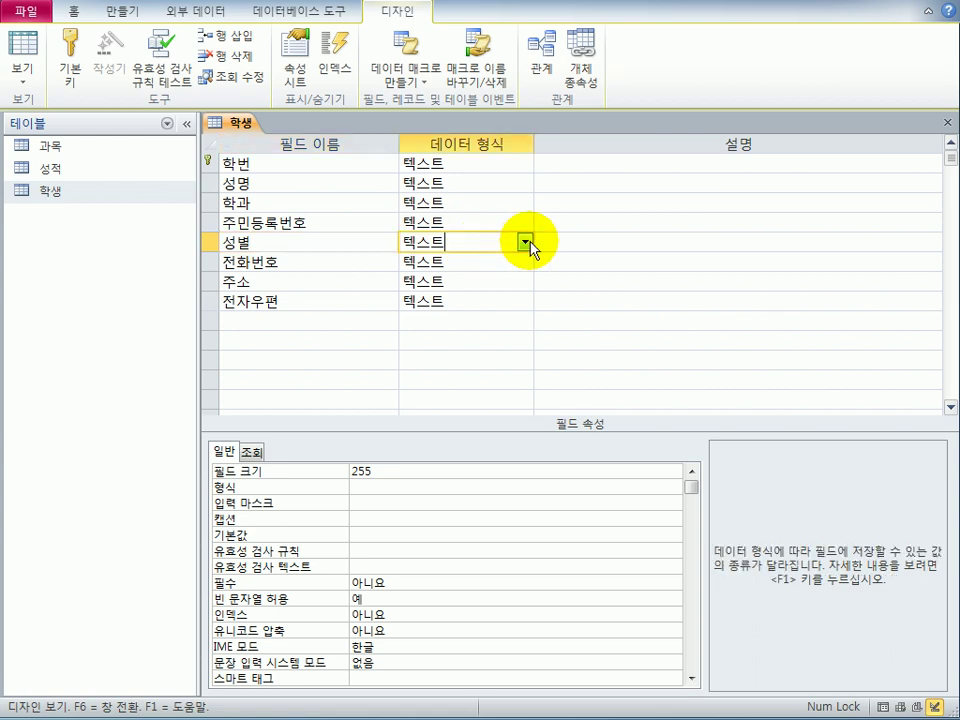
pyautogui.click(524, 243)
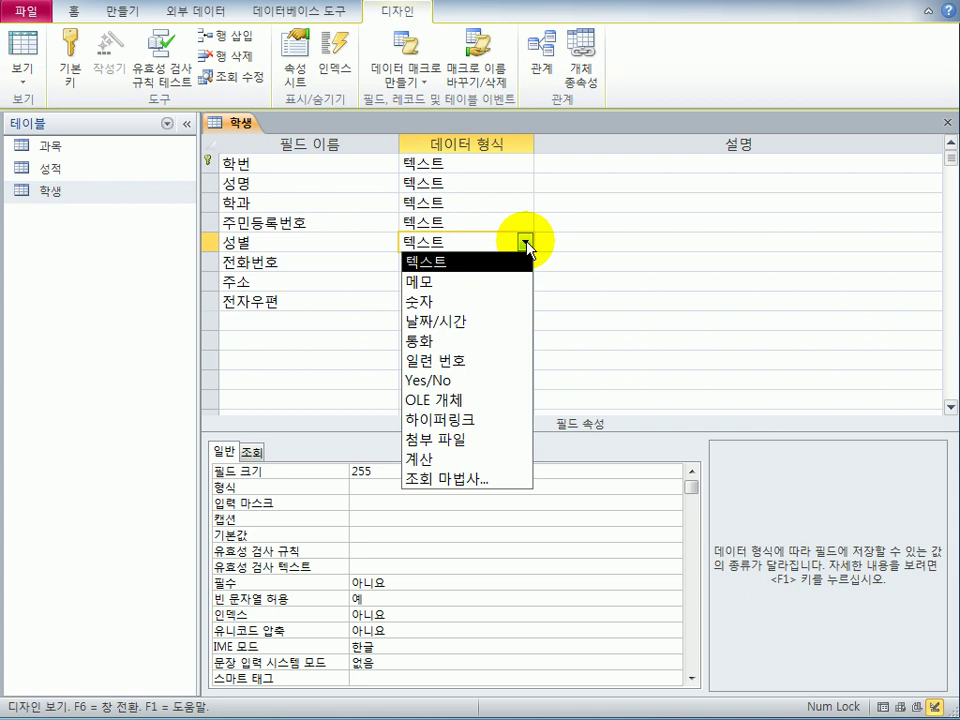
pyautogui.click(476, 382)
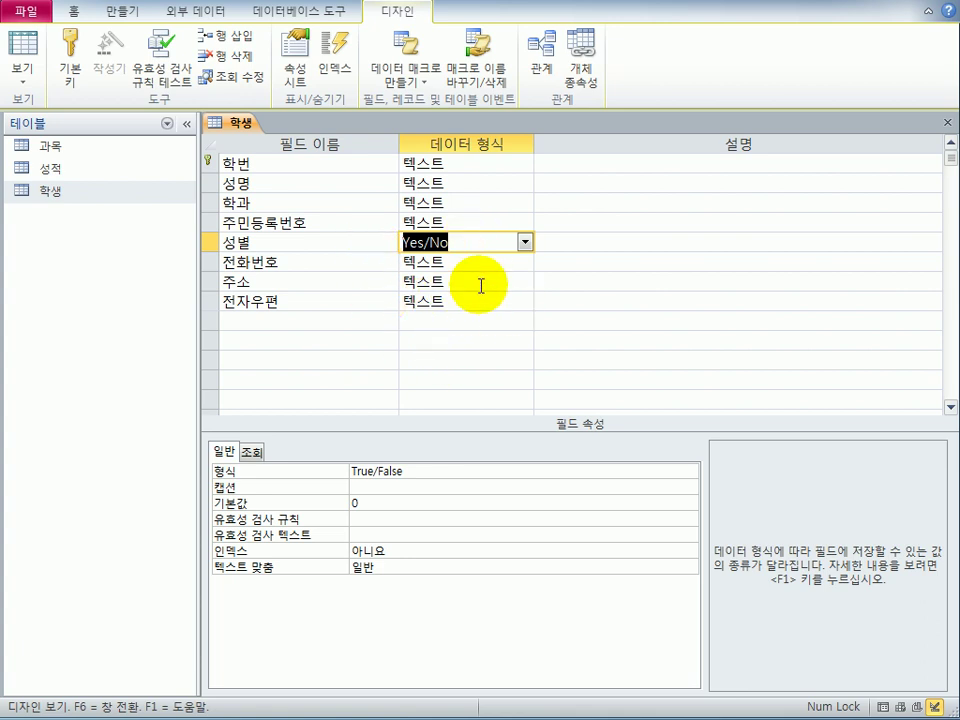
# Save the 학생 table despite the possible data loss, and show its records in the datasheet.
pyautogui.click(24, 45)
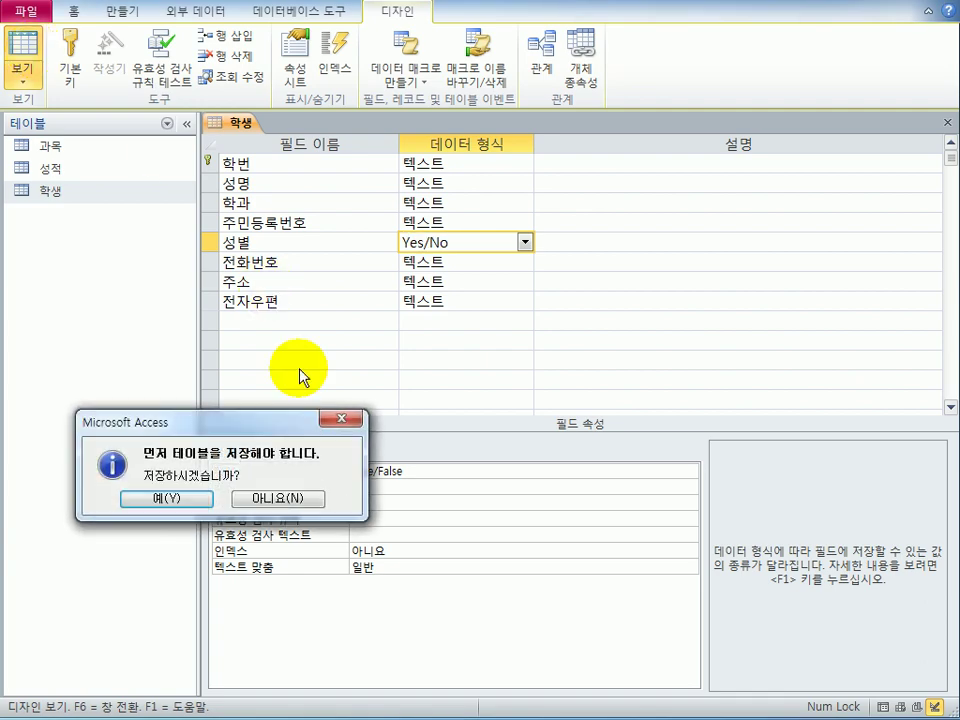
pyautogui.click(167, 497)
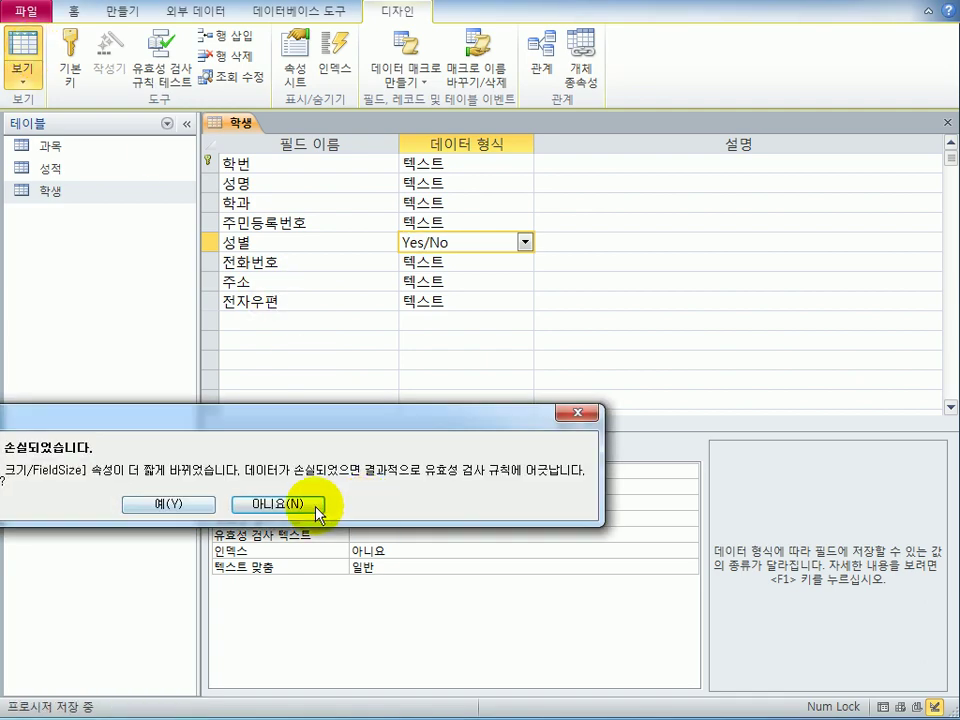
pyautogui.moveTo(253, 413); pyautogui.dragTo(491, 355)
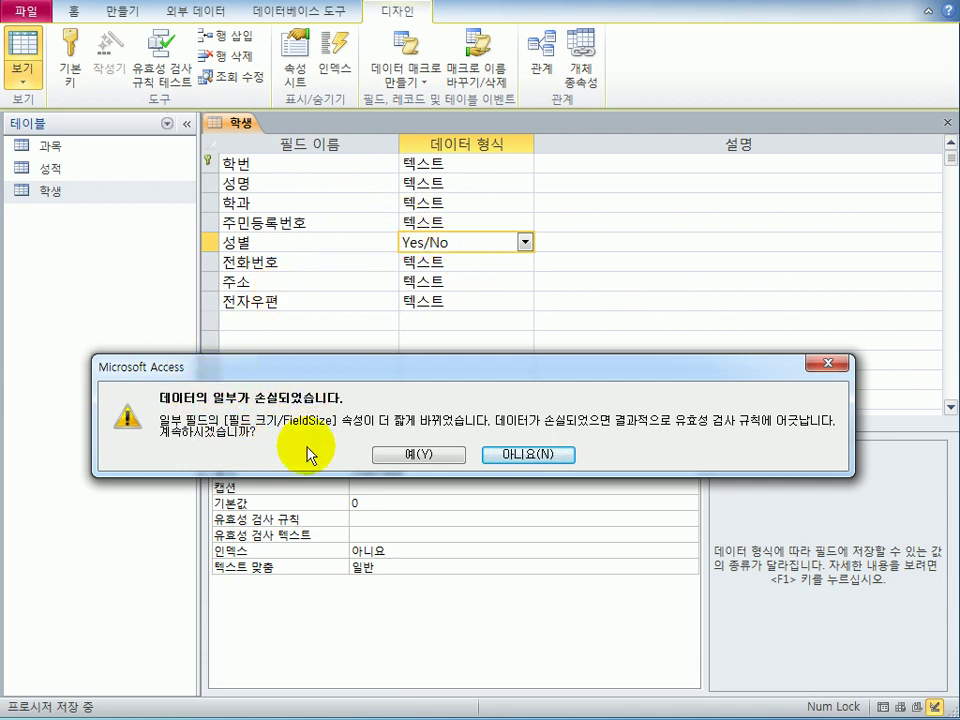
pyautogui.click(418, 456)
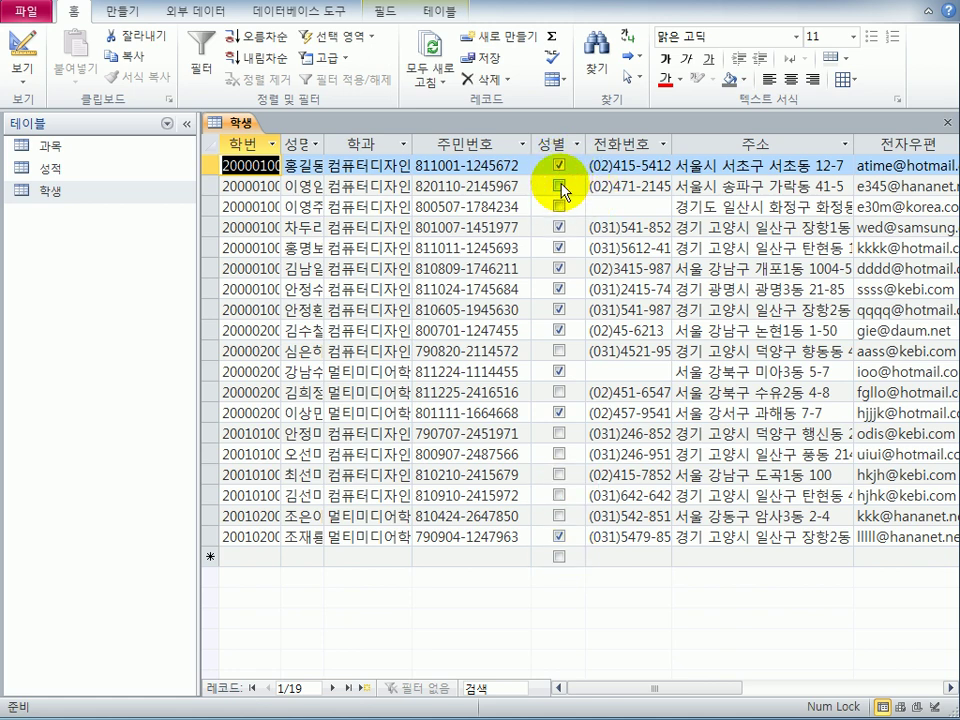
# In the 학생 table's design, set the lookup display control (컨트롤 표시) of the 성별 field to 텍스트 상자.
pyautogui.click(40, 88)
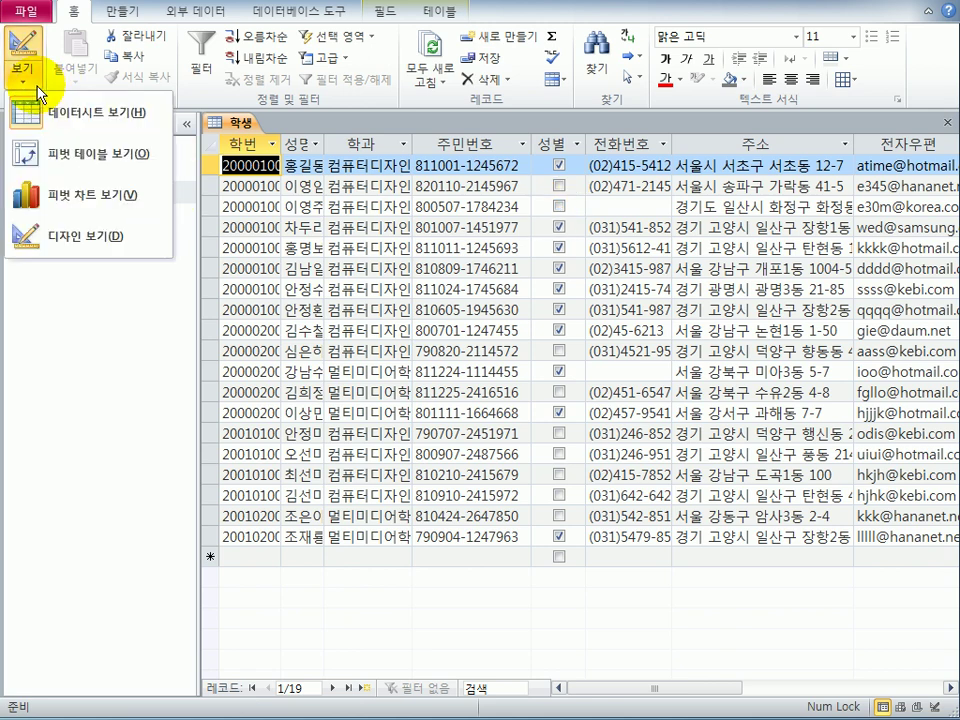
pyautogui.click(86, 242)
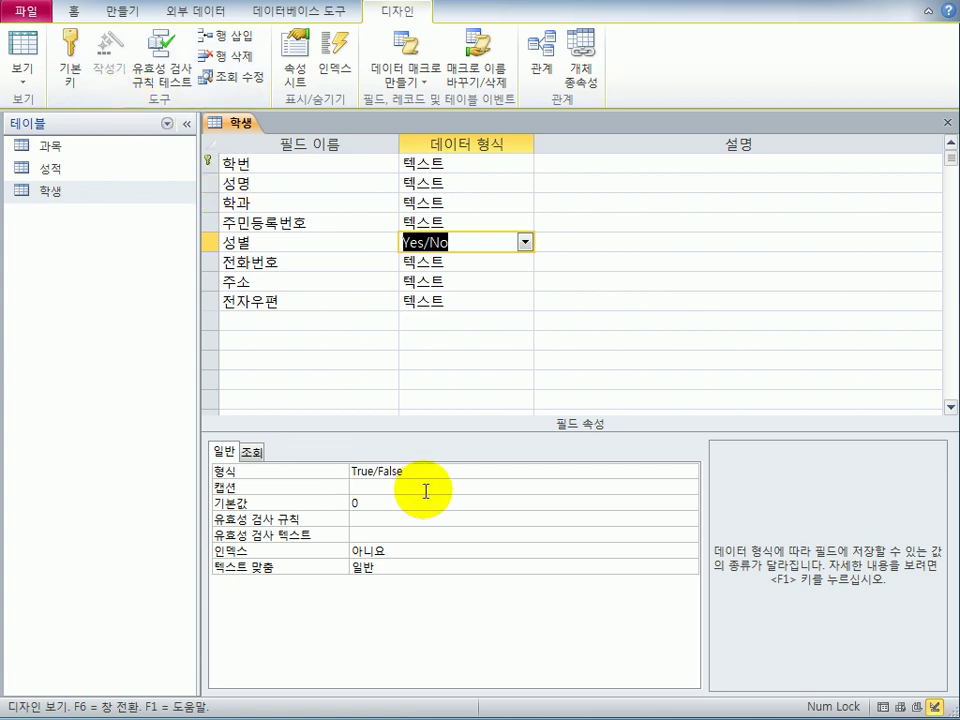
pyautogui.click(253, 453)
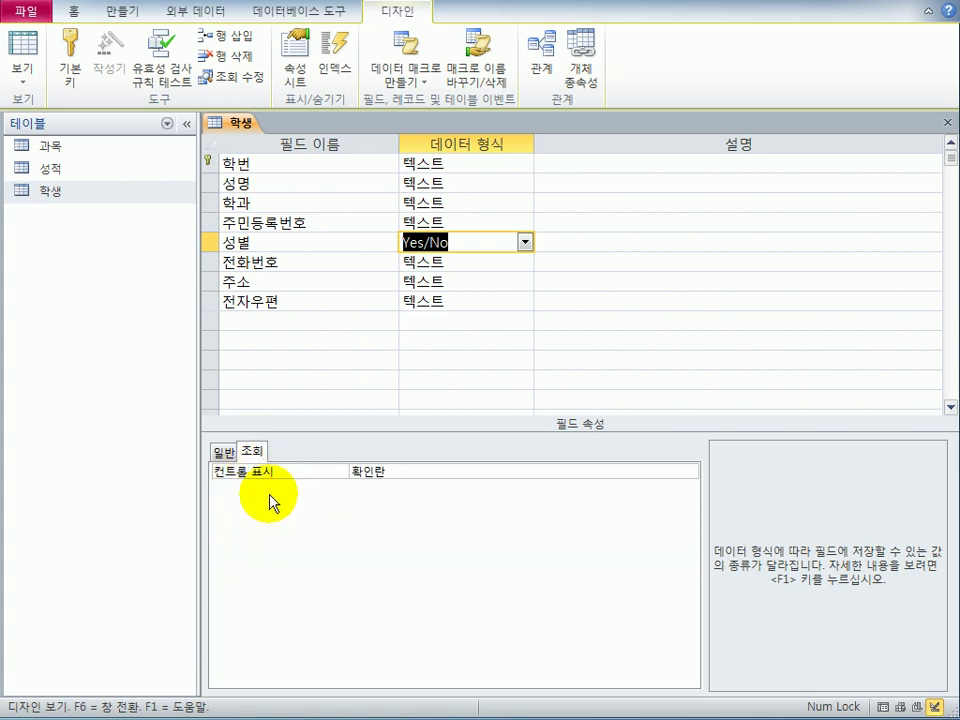
pyautogui.click(428, 469)
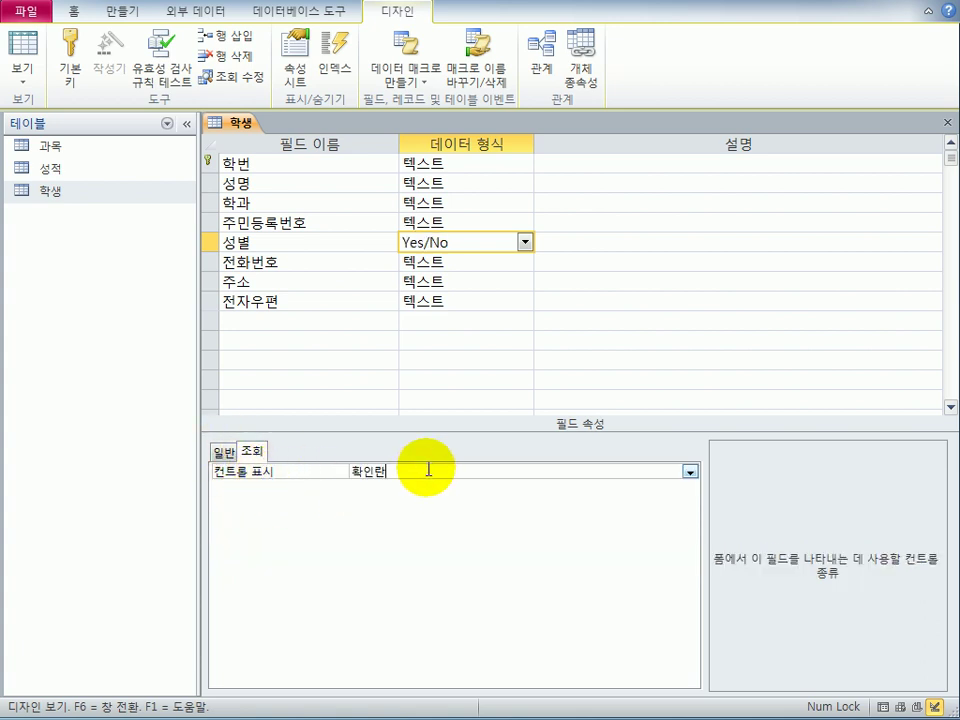
pyautogui.click(690, 470)
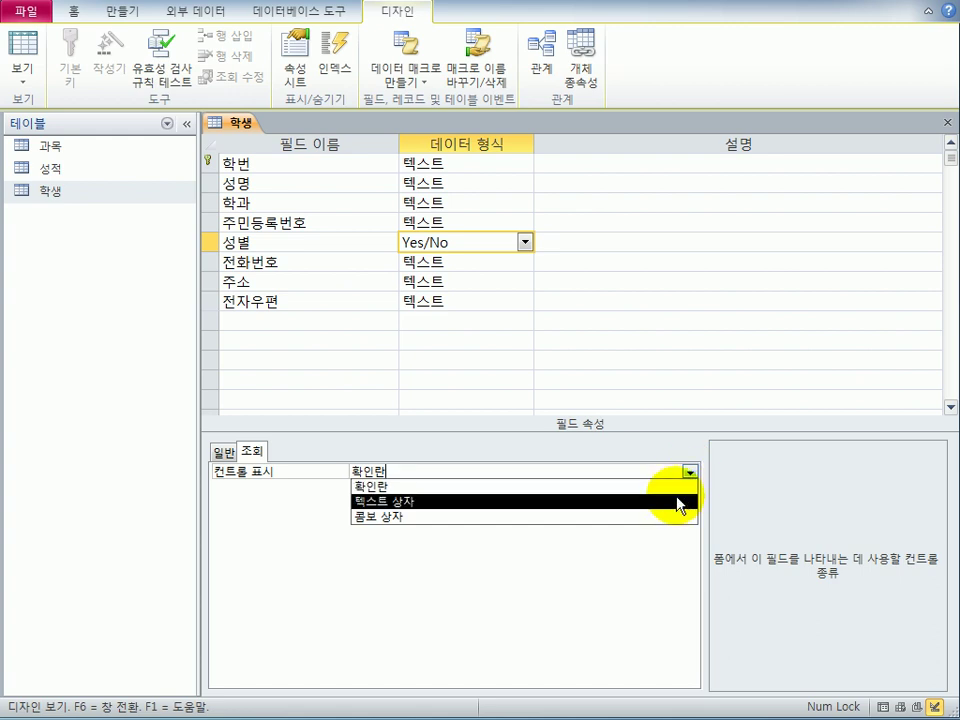
pyautogui.click(678, 502)
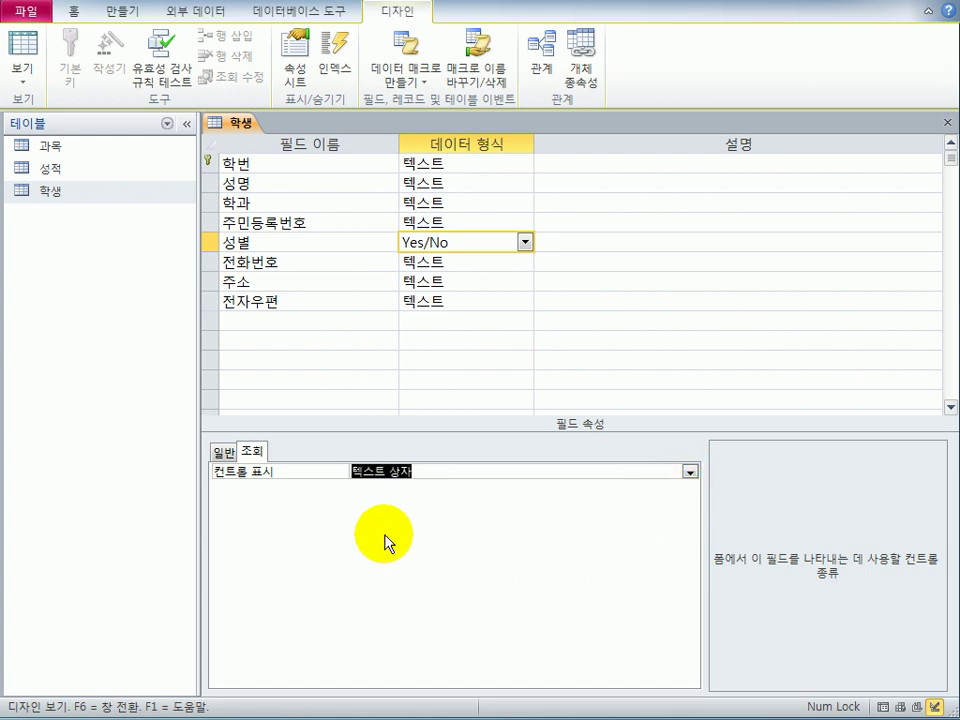
# Give the 성별 field the display format ;남;여, save the table to check the datasheet, and close it.
pyautogui.click(227, 452)
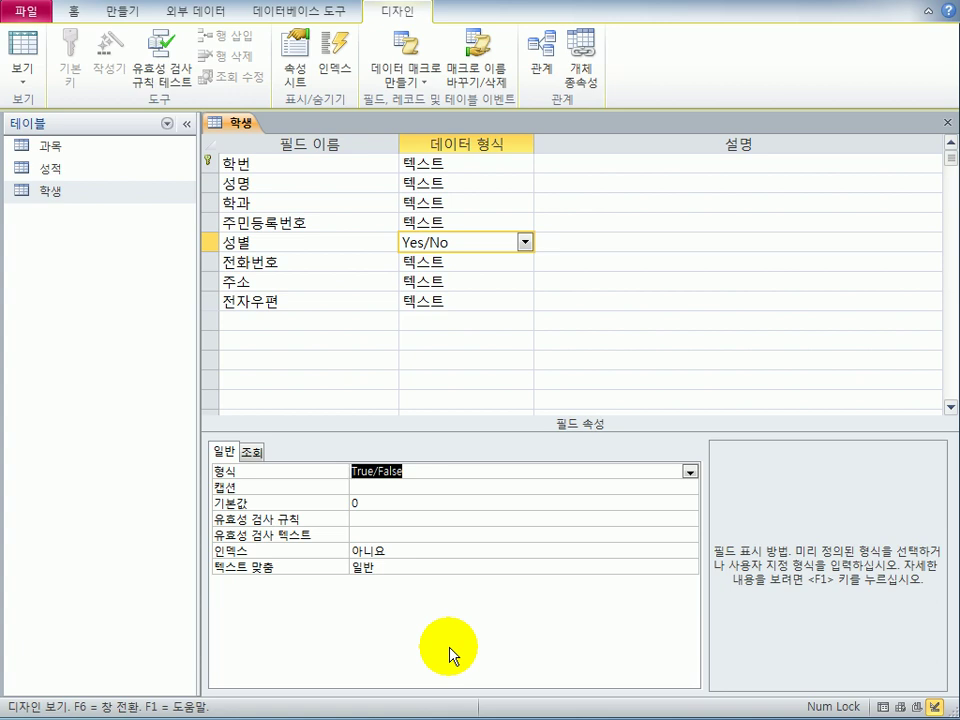
pyautogui.write(';')
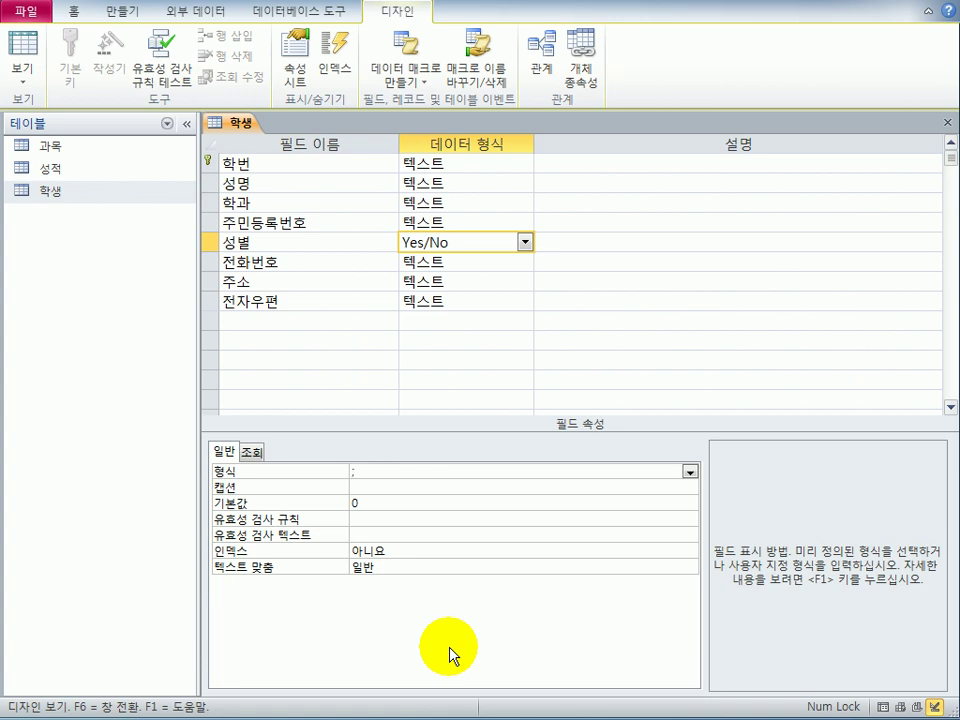
pyautogui.write('남;여')
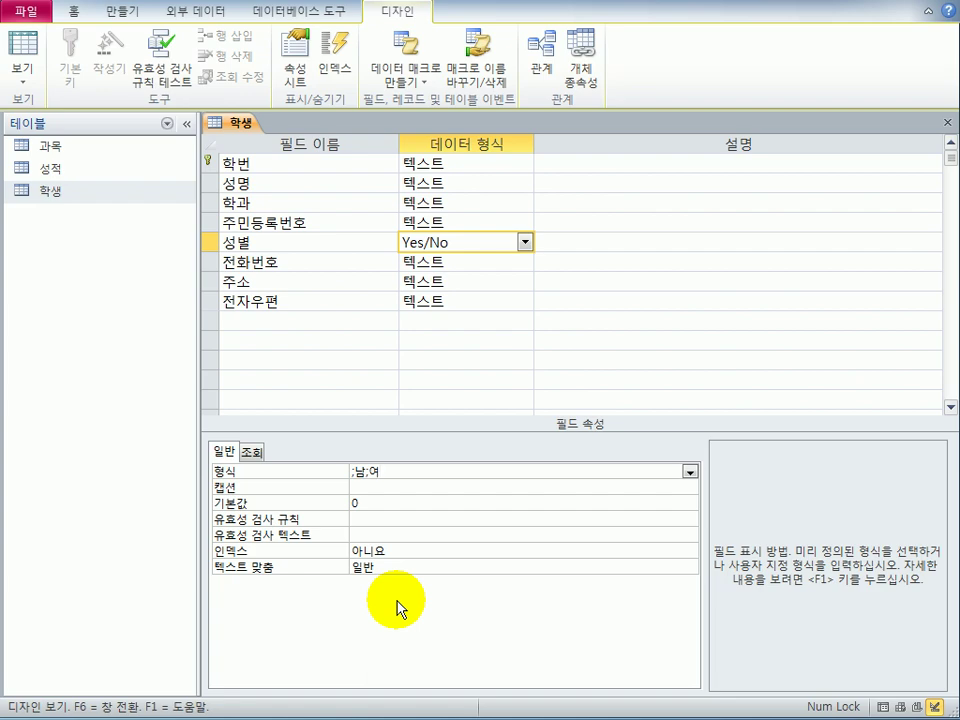
pyautogui.click(22, 50)
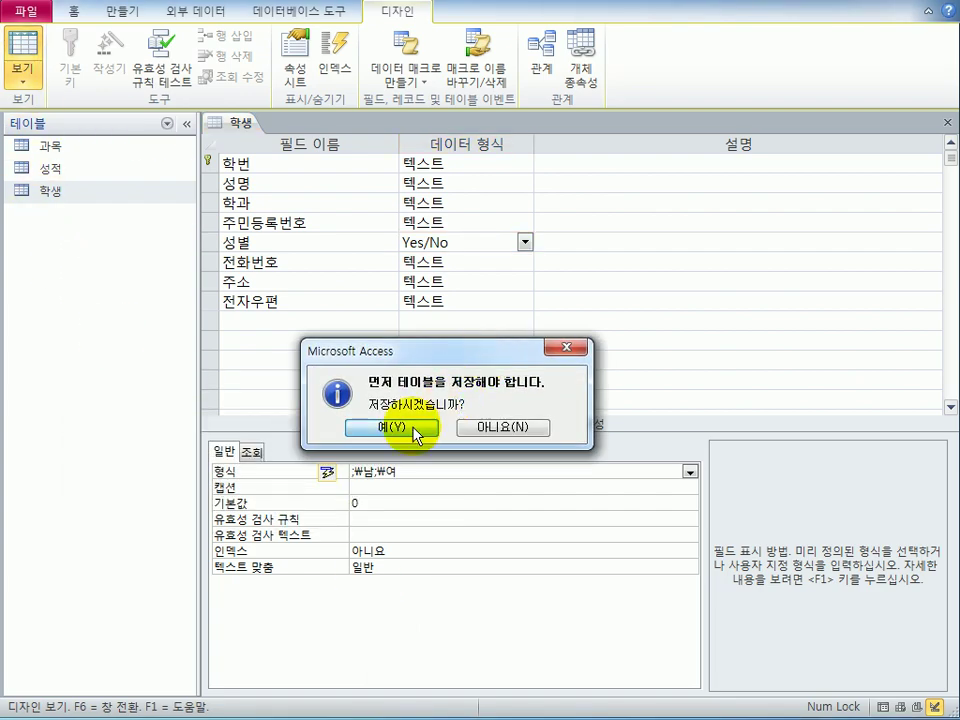
pyautogui.click(415, 434)
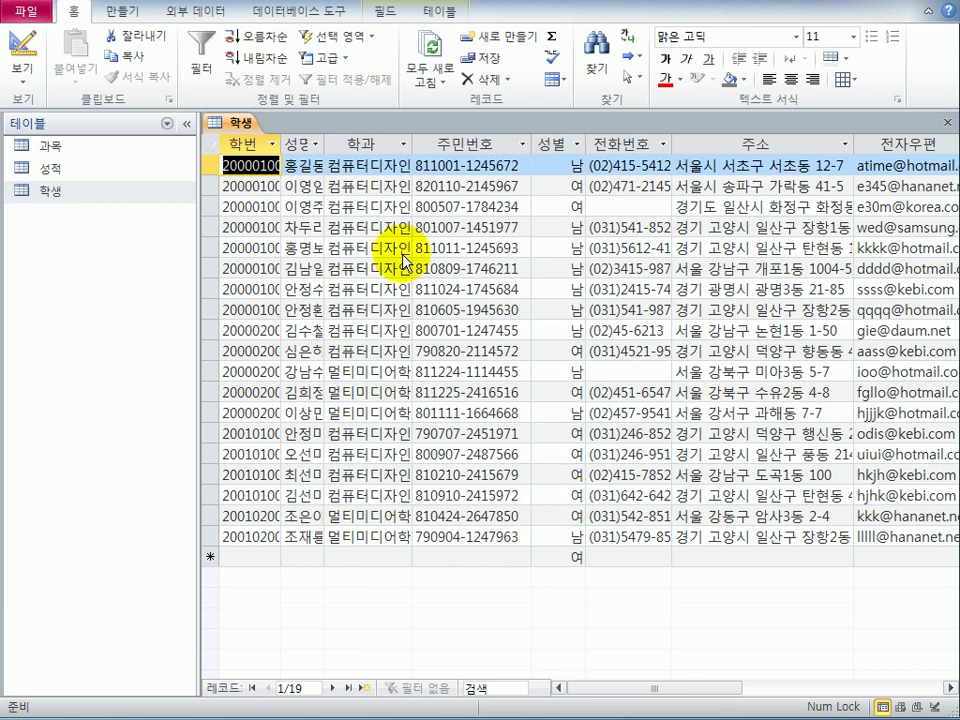
pyautogui.click(947, 122)
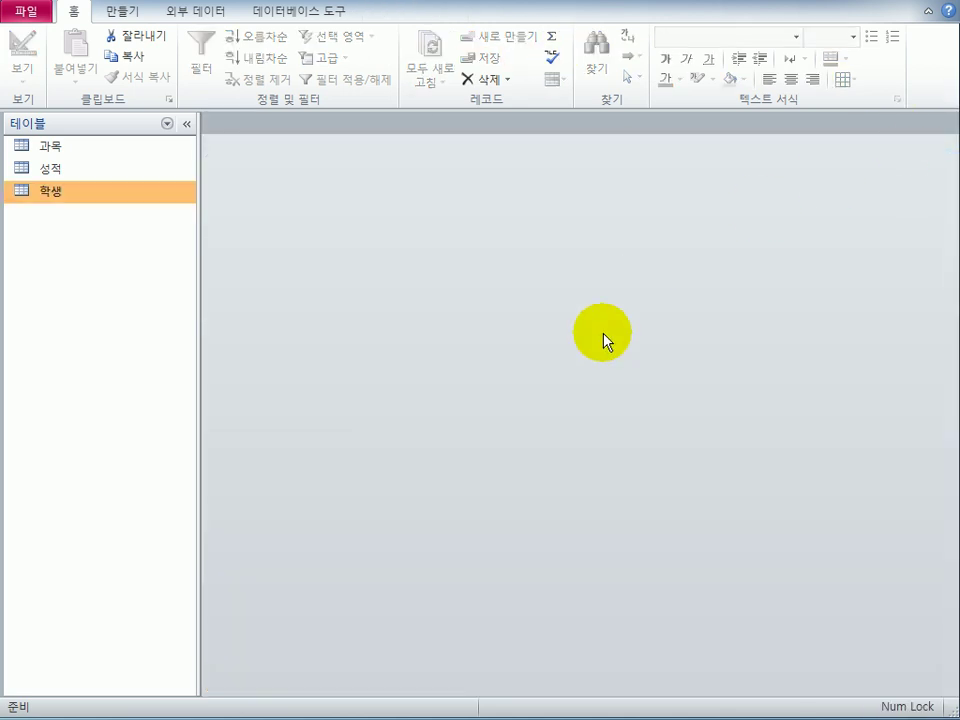